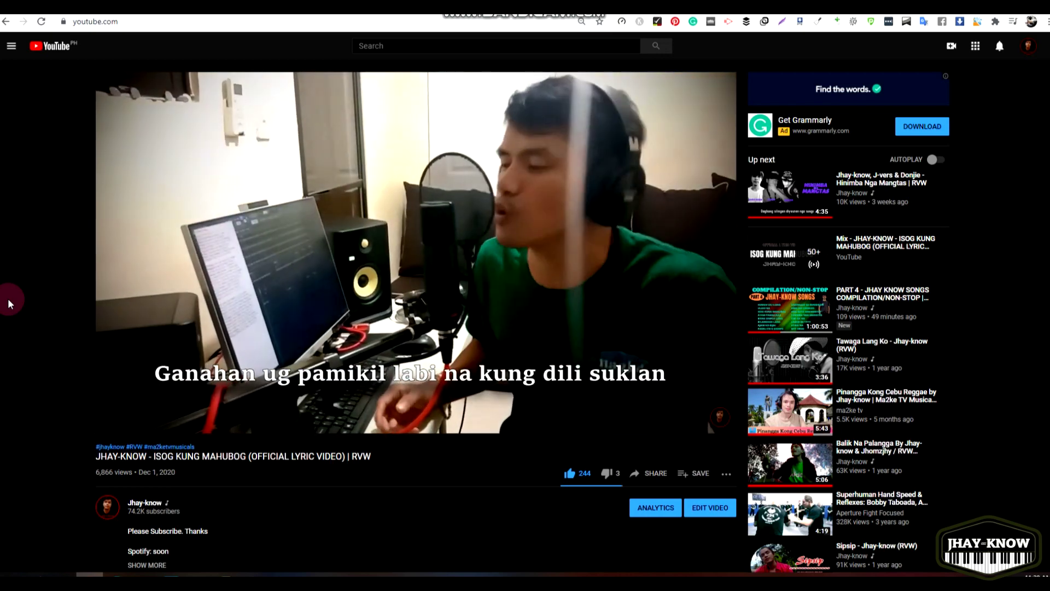
- Pause the YouTube lyric video, switch to FL Studio and bring up the song's playlist
left_click(258, 229)
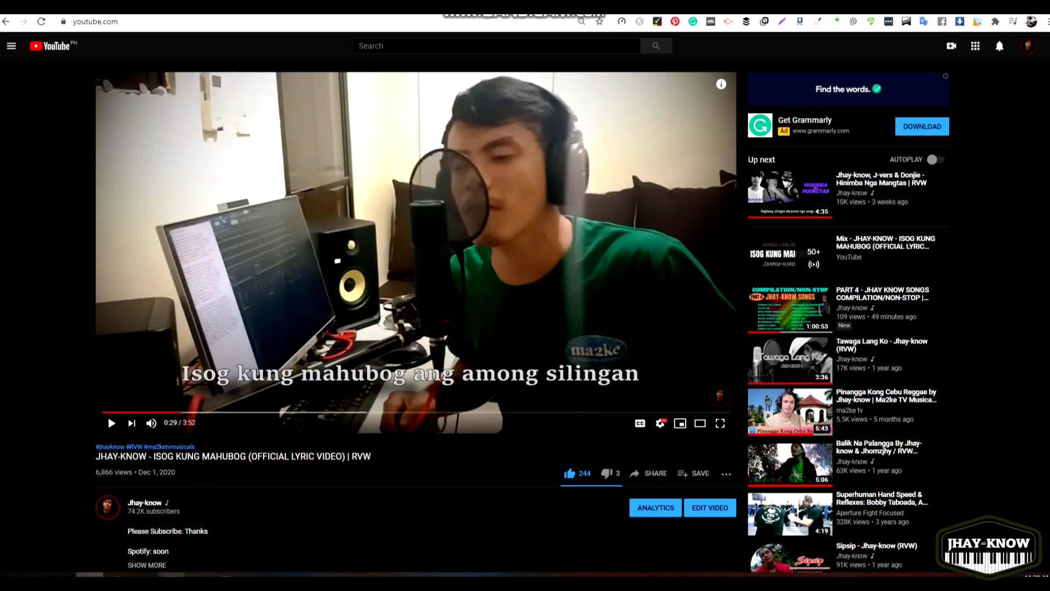
left_click(280, 573)
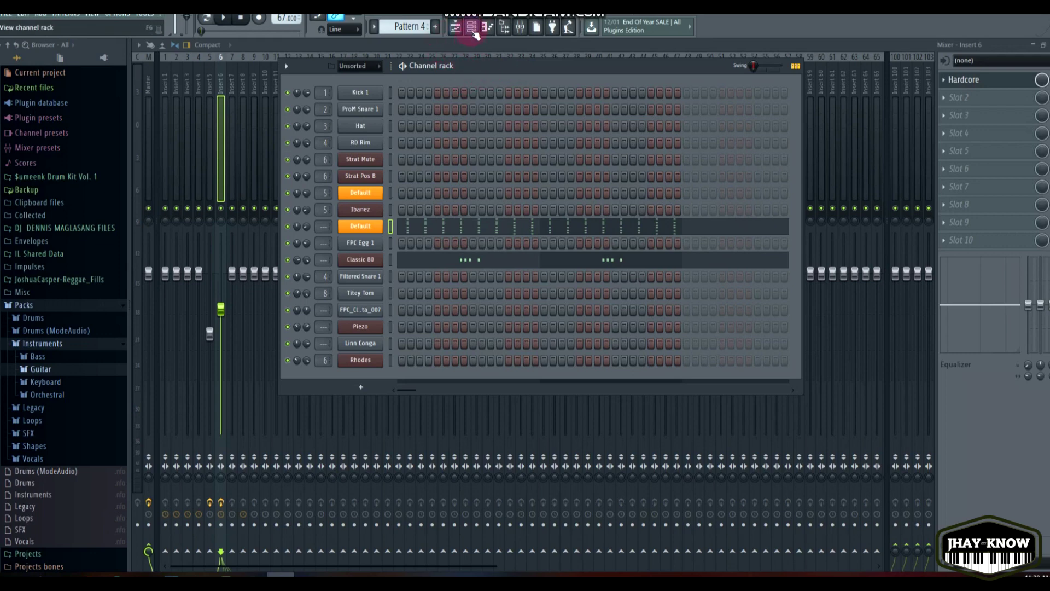
left_click(456, 26)
key("space")
key("space")
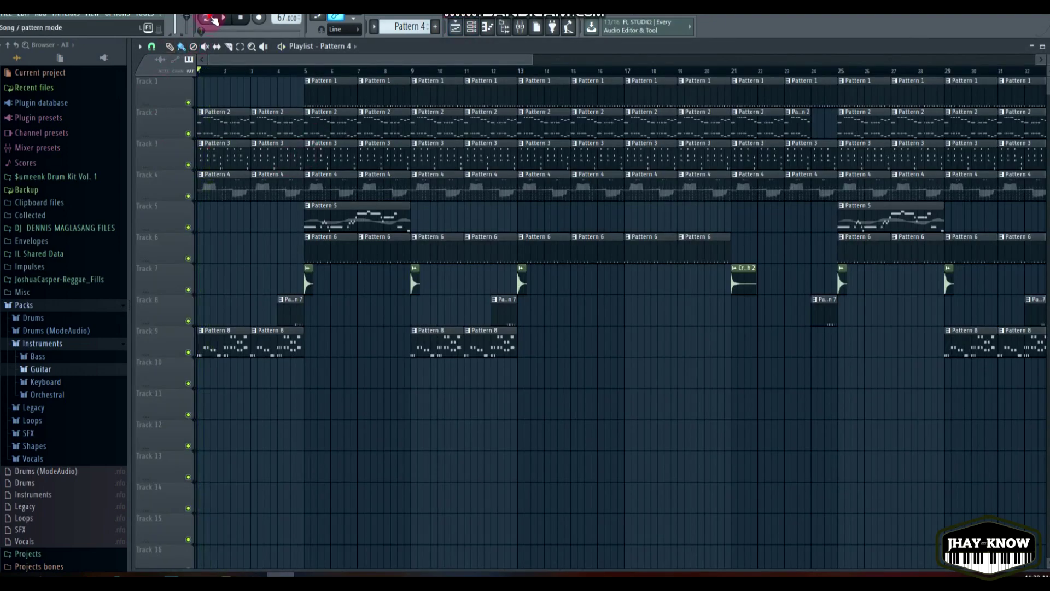
- Open Pattern 2 from the playlist and view the options of its upper Default channel in the channel rack
double_click(206, 125)
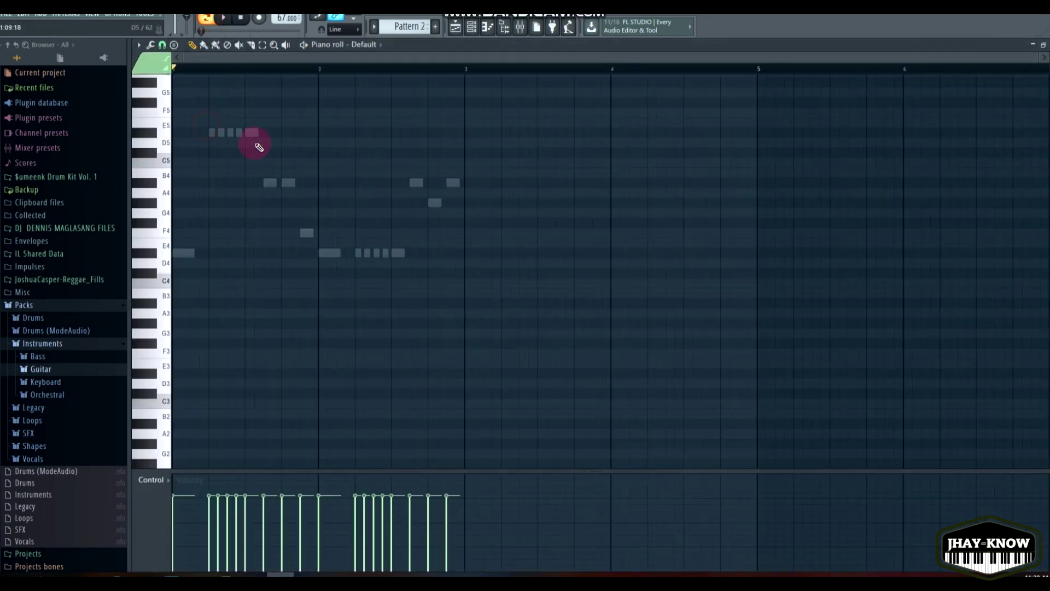
left_click(471, 27)
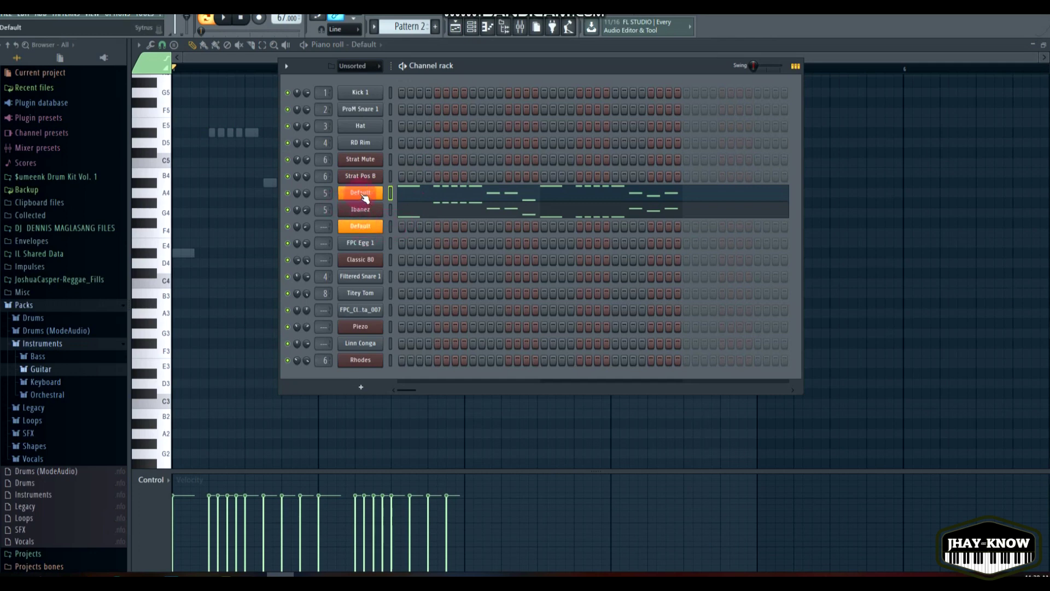
right_click(362, 195)
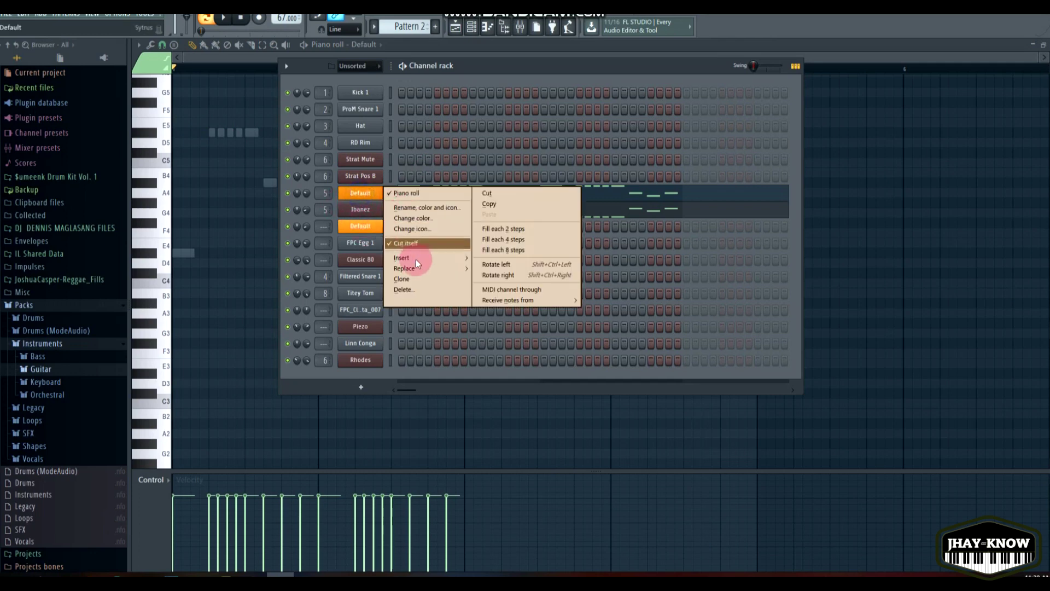
mouse_move(414, 271)
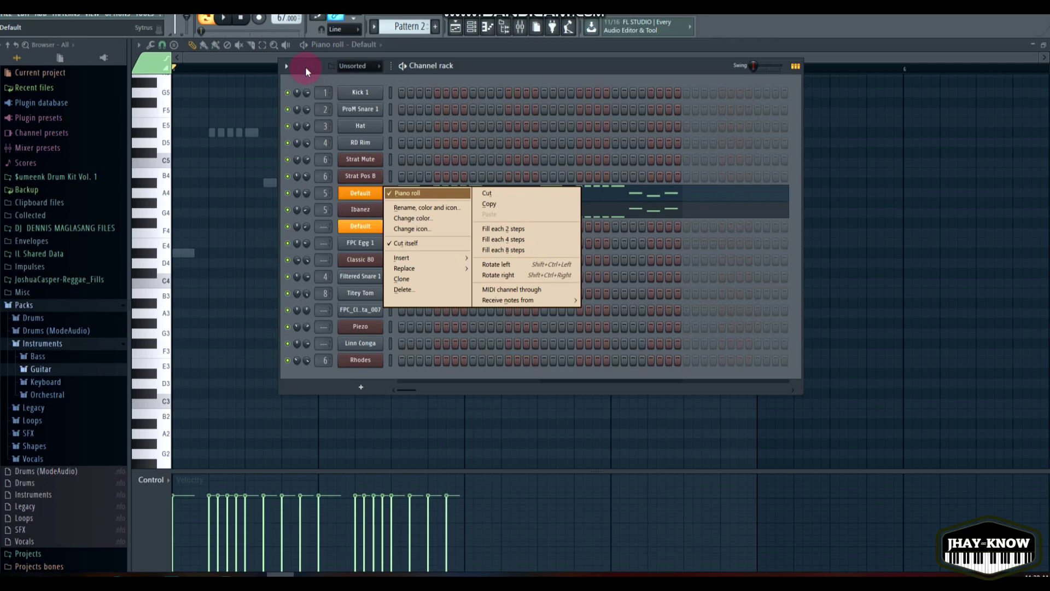
left_click(305, 67)
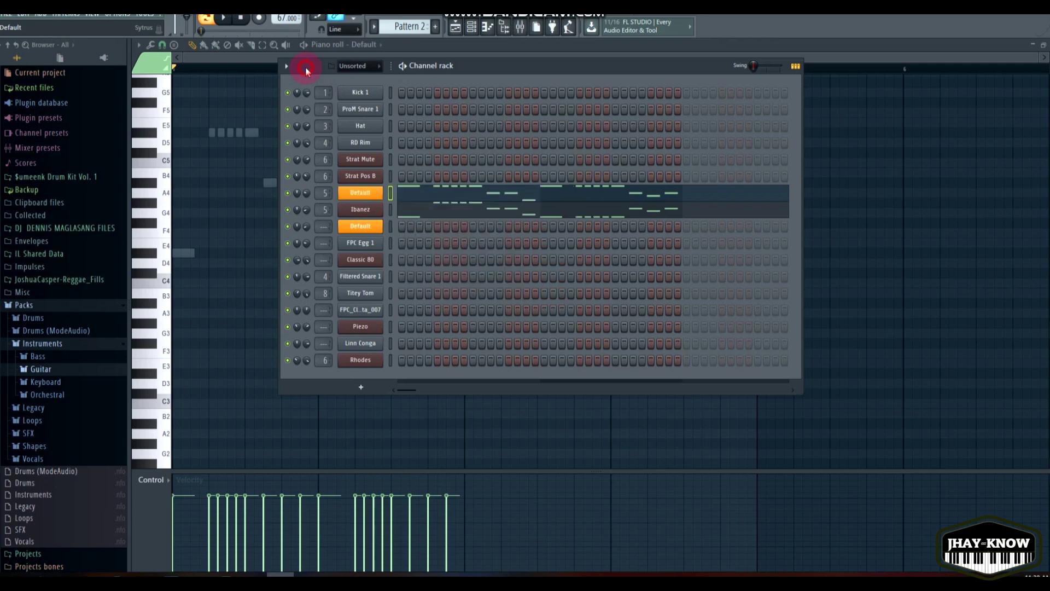
- Open the upper Default channel's piano roll for Pattern 2 and examine its notes in the low octaves
left_click(424, 195)
left_click(409, 203)
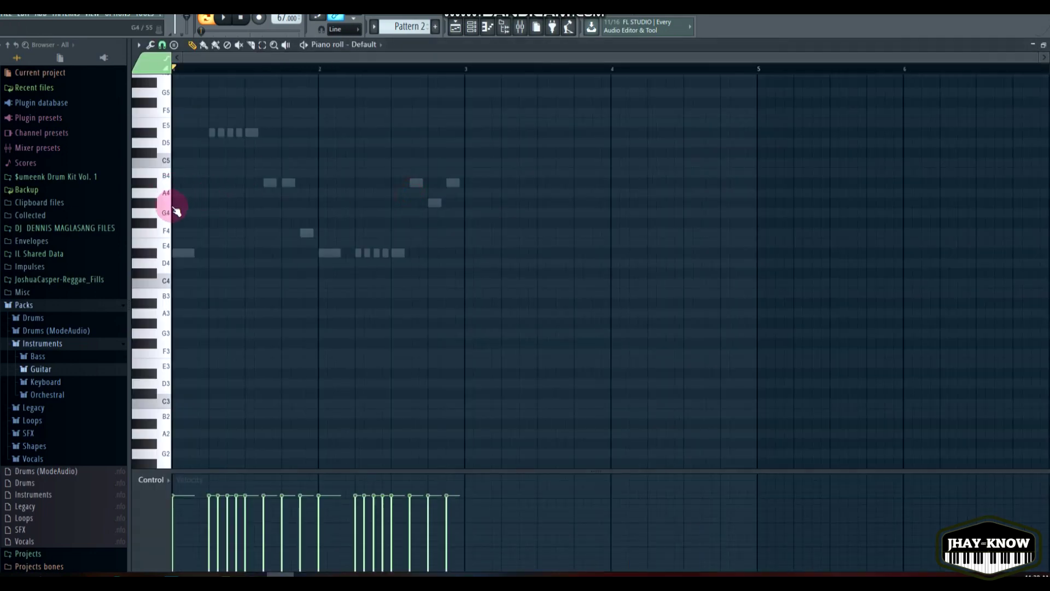
scroll(166, 197, "up", 4)
scroll(174, 232, "down", 1)
left_click(167, 266)
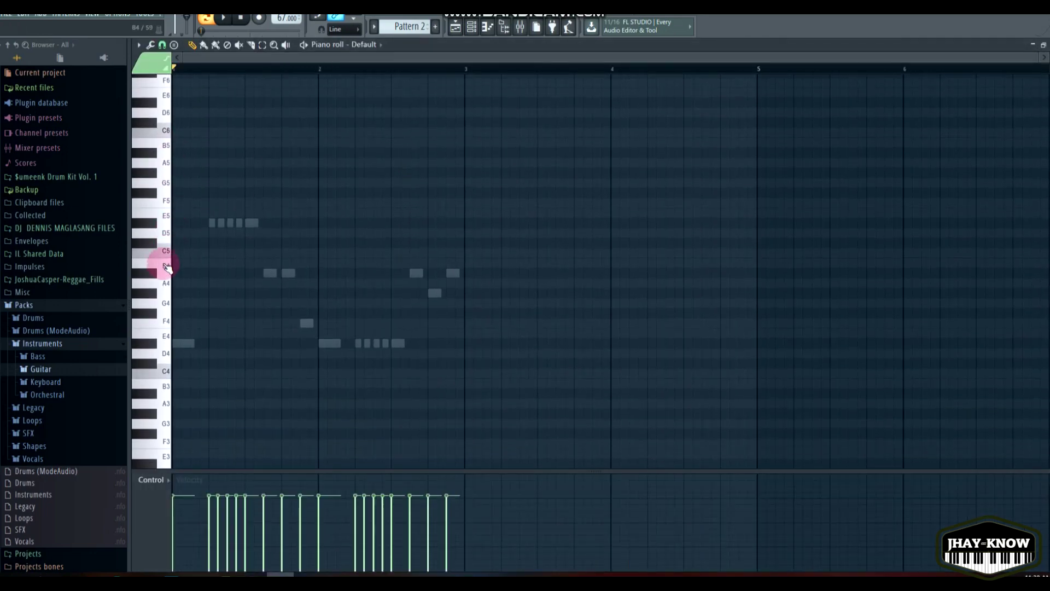
scroll(167, 264, "down", 2)
scroll(191, 217, "down", 10)
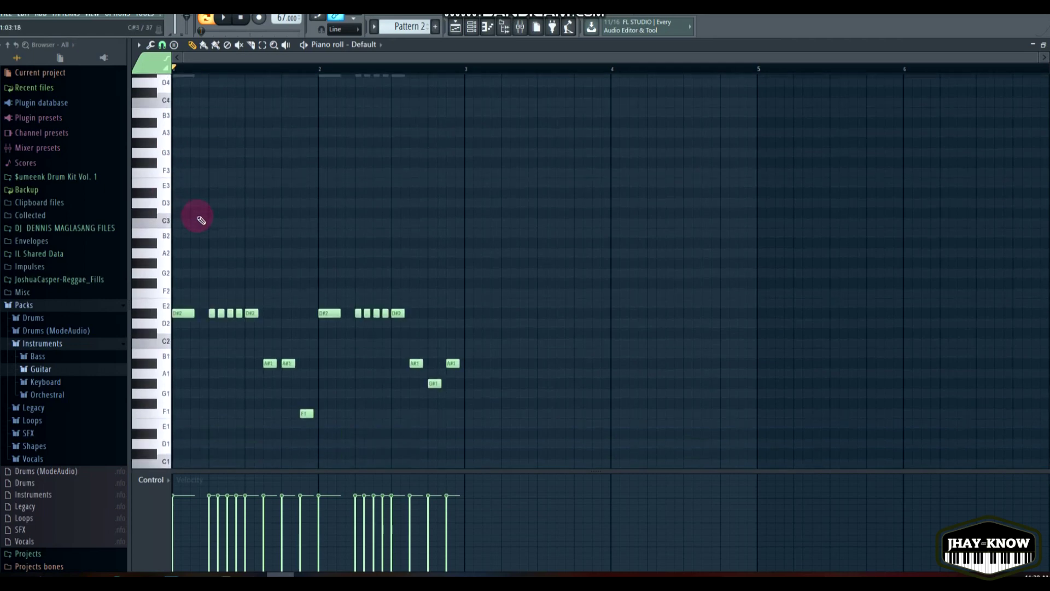
- Show the channel rack and play Pattern 2 to hear the Default and Ibanez channels together
left_click(484, 27)
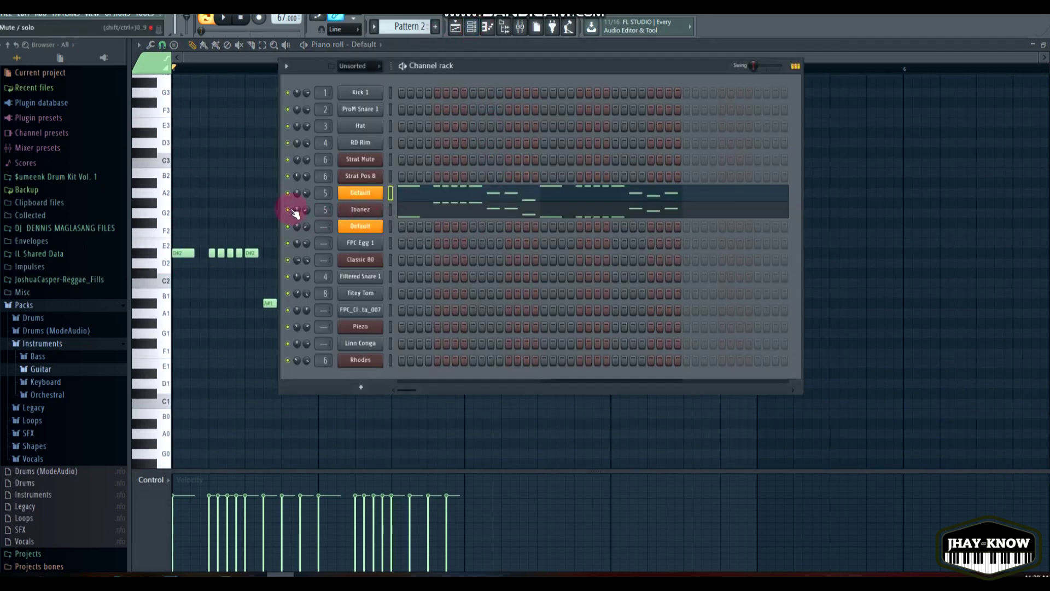
key("space")
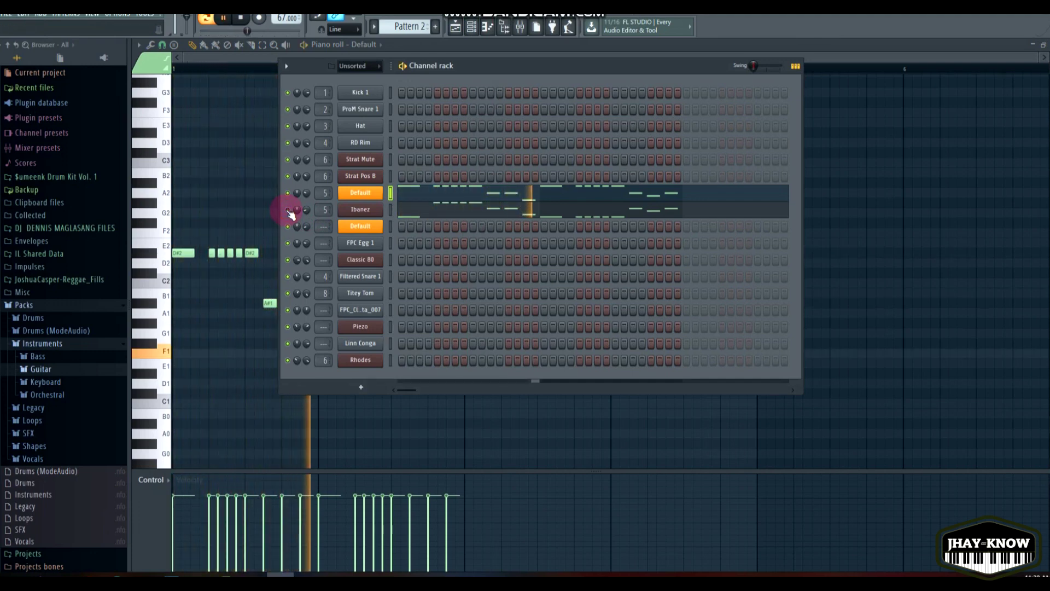
key("space")
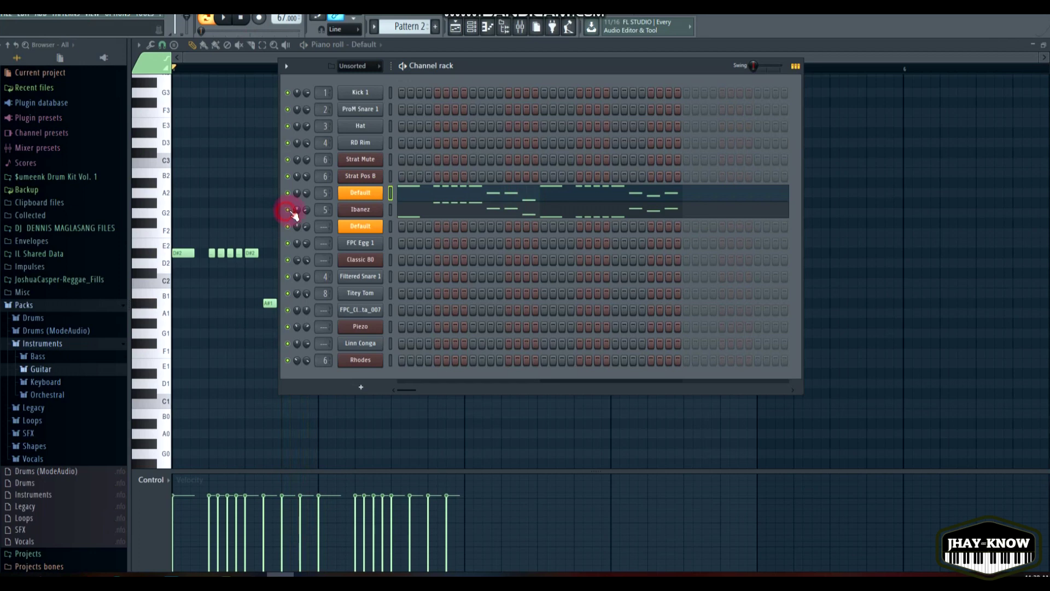
- Mute the upper Default channel and play Pattern 2 to hear the Ibanez layer alone
left_click(288, 193)
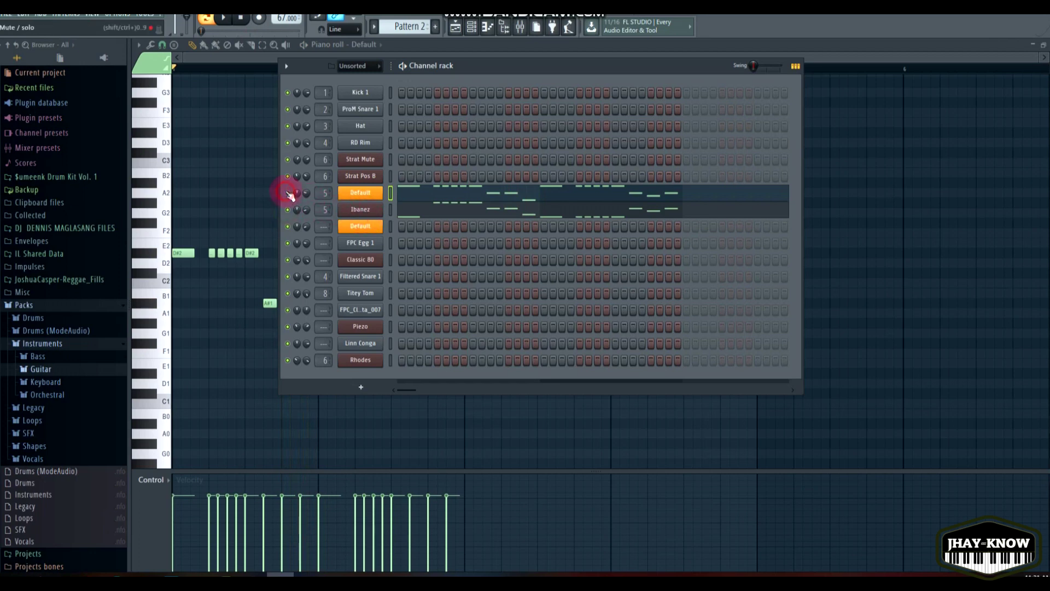
key("space")
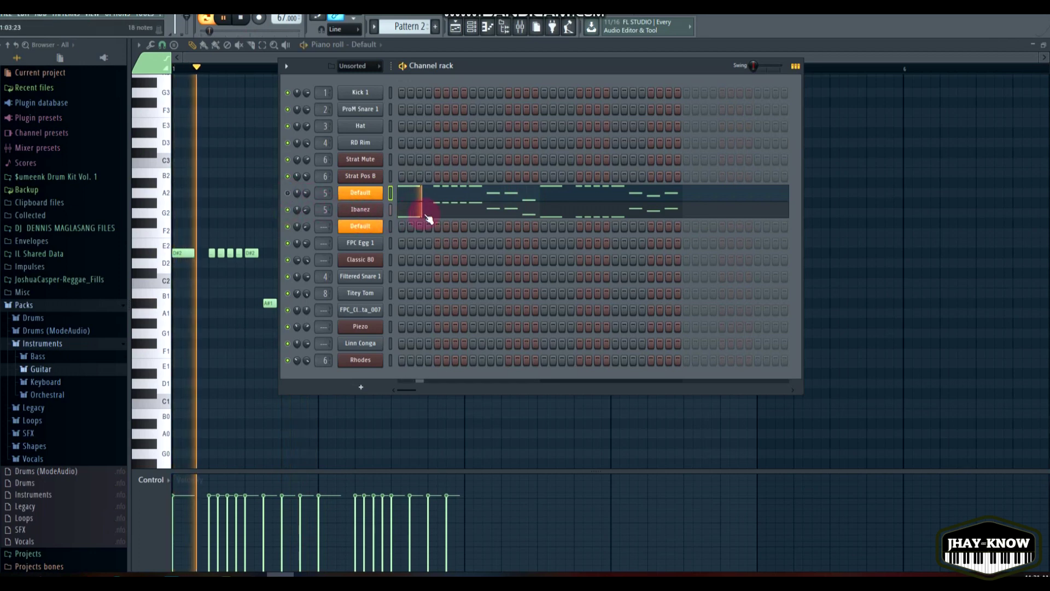
key("space")
- Play Pattern 2 again with both the Default and Ibanez channels audible, and save the project
key("space")
key("ctrl+s")
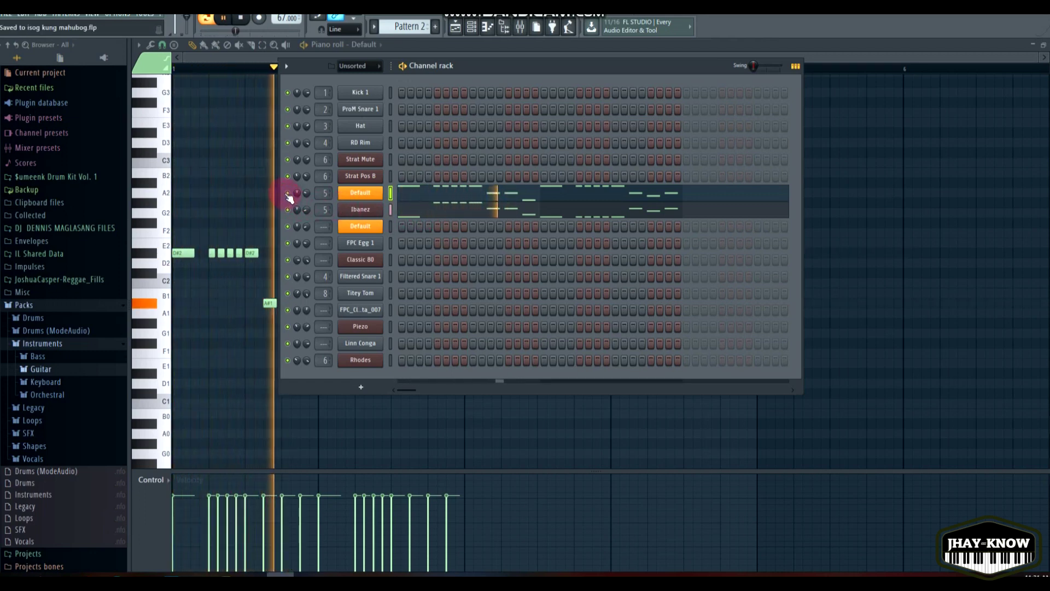
key("space")
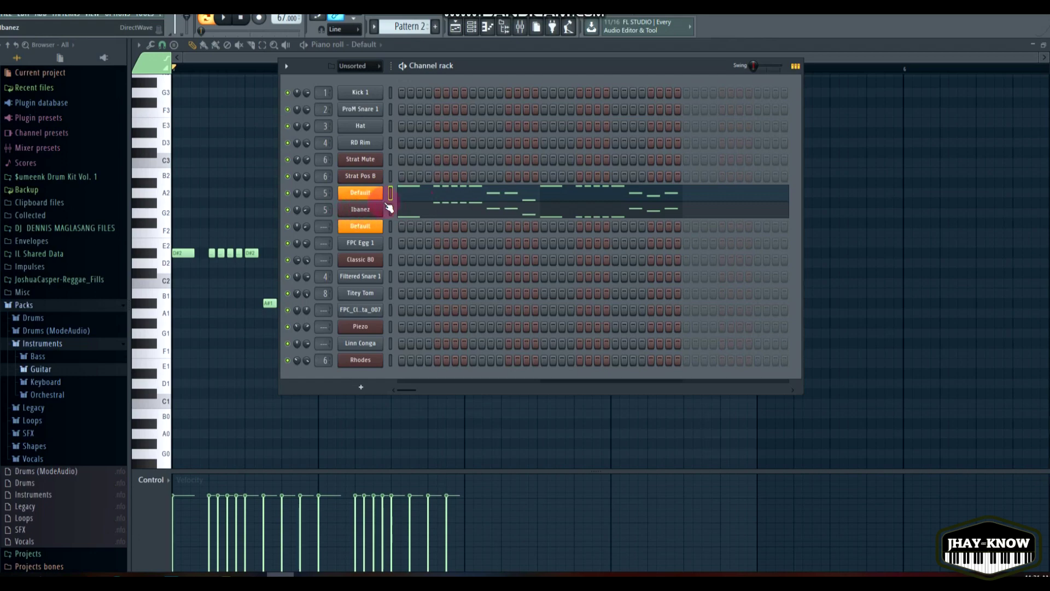
- Examine the pitches and positions of Pattern 2's two-bar line in the upper Default channel's piano roll
left_click(434, 199)
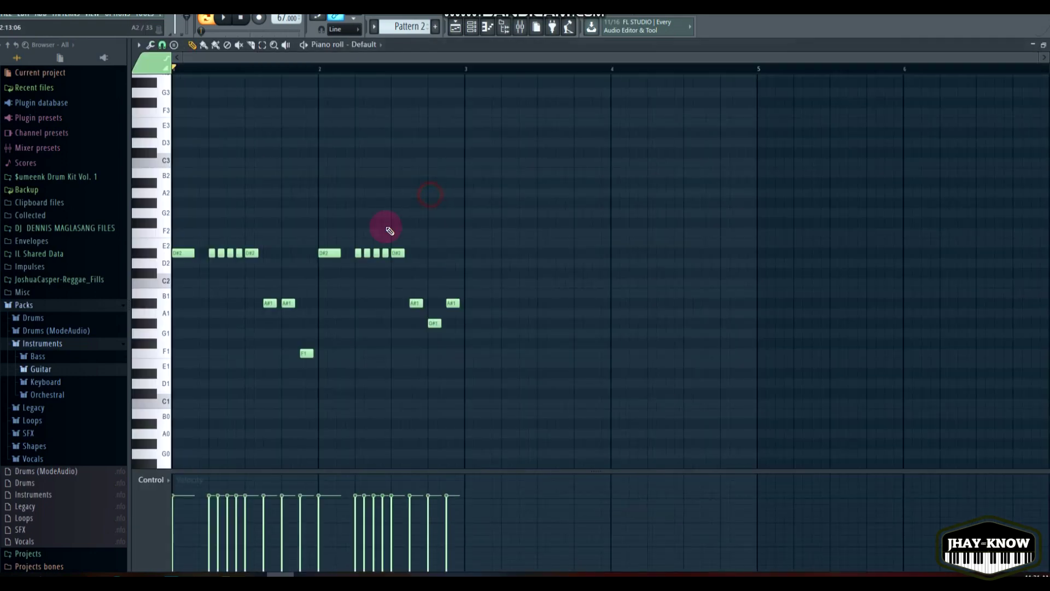
scroll(338, 240, "down", 3)
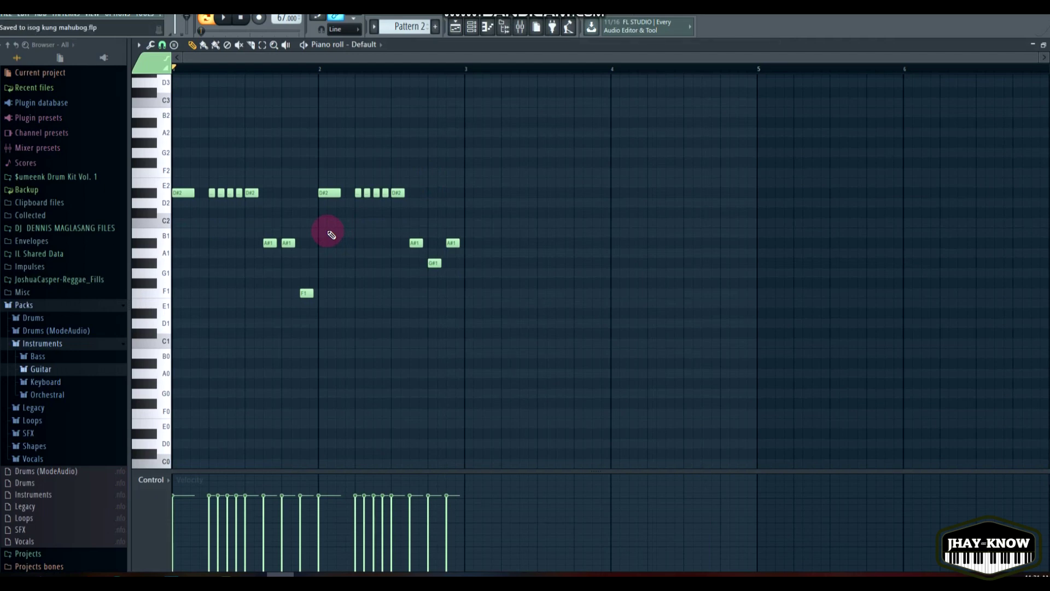
scroll(331, 234, "up", 3)
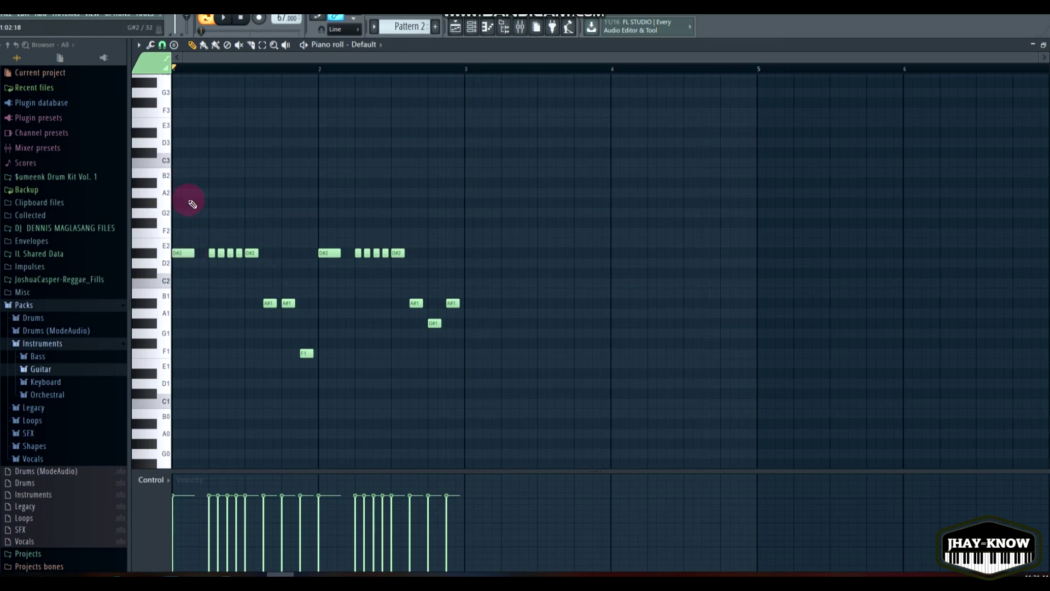
scroll(197, 213, "down", 2)
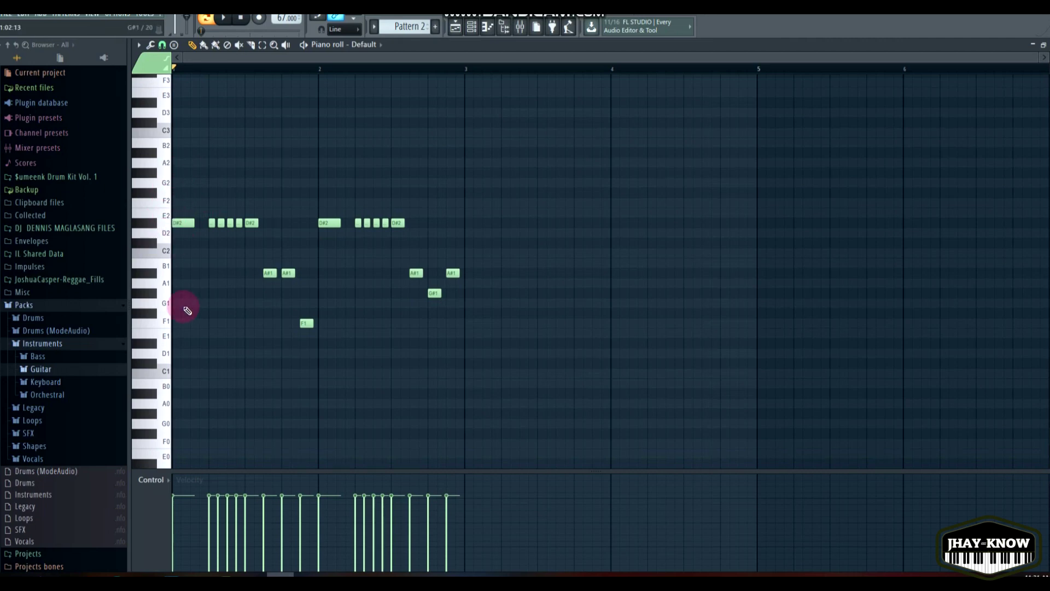
scroll(187, 310, "down", 2)
scroll(217, 245, "up", 6)
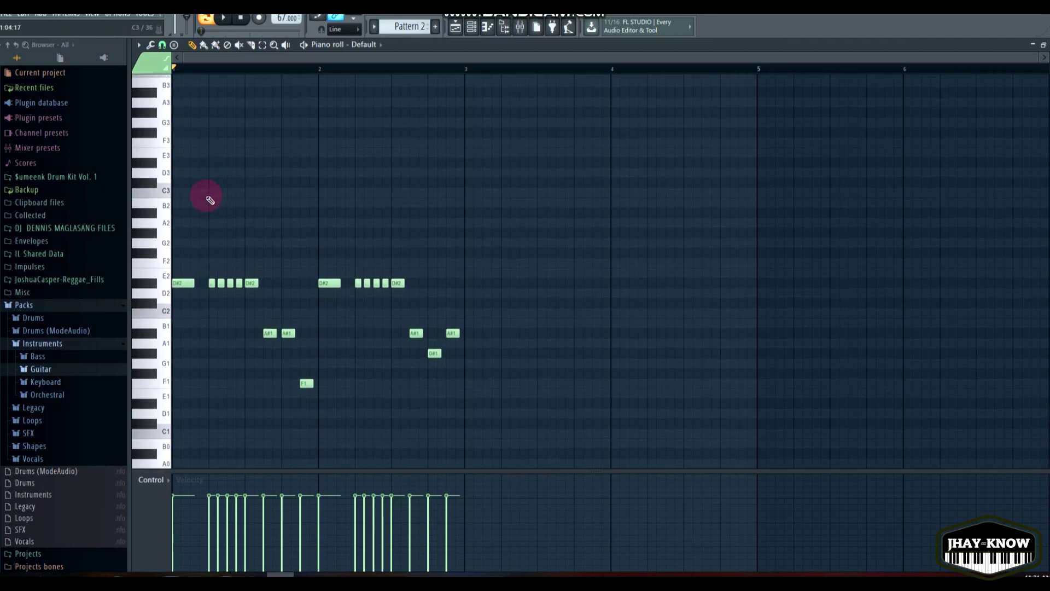
scroll(191, 300, "up", 3)
scroll(185, 300, "down", 2)
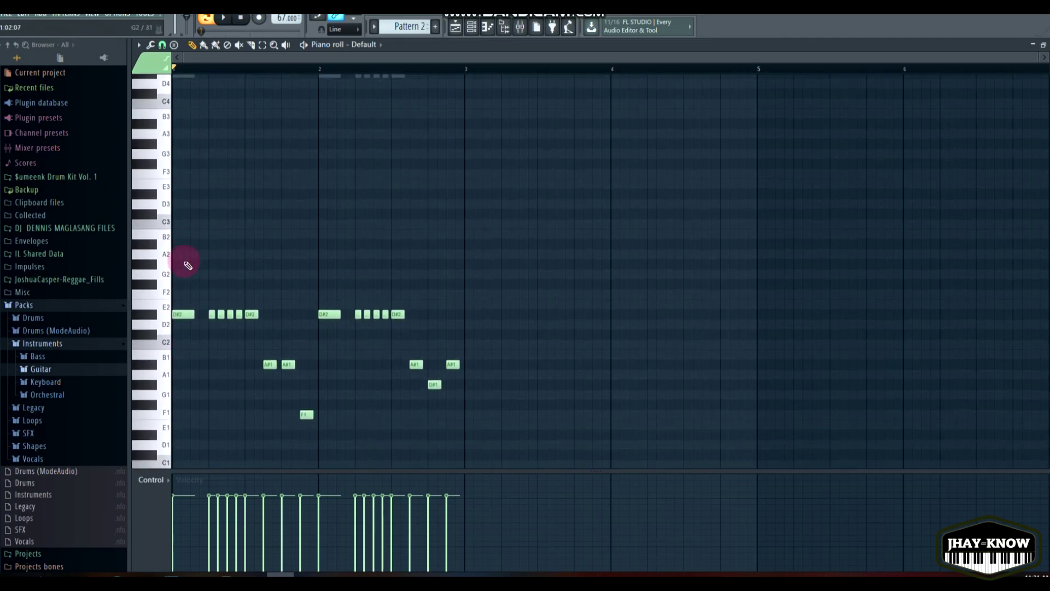
scroll(193, 246, "down", 3)
scroll(204, 193, "up", 3)
left_click(185, 233)
left_click(206, 233)
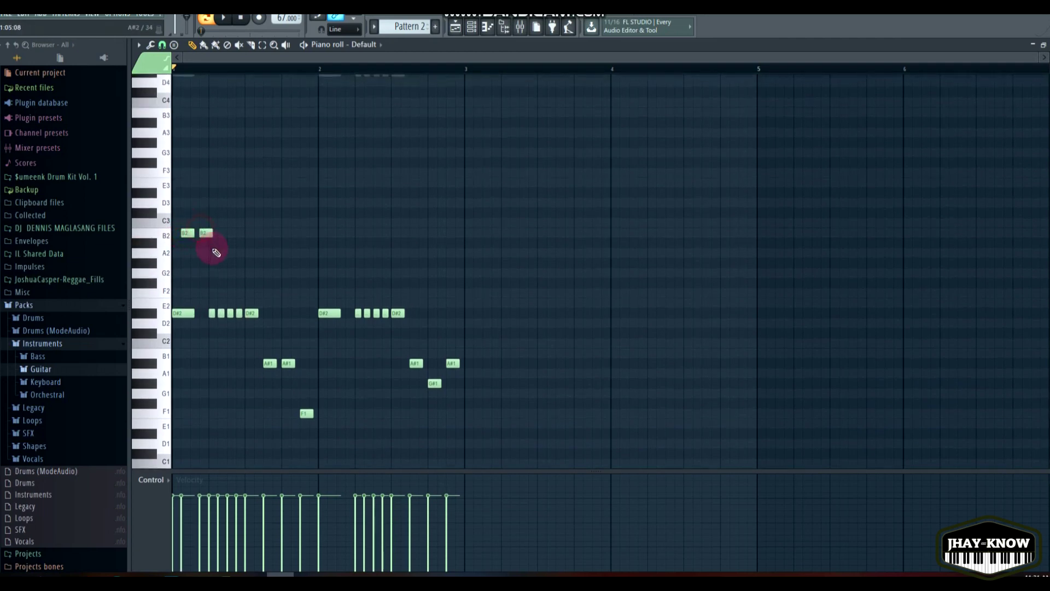
left_click(240, 233)
right_click(244, 231)
right_click(189, 235)
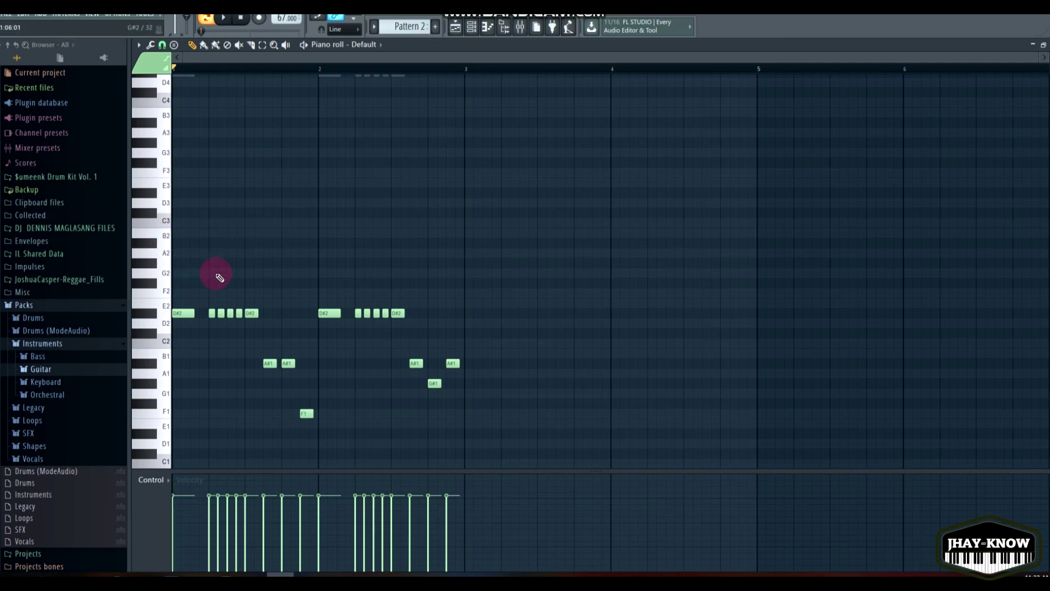
- Play Pattern 2 in the piano roll to follow its notes, then stop playback
scroll(211, 264, "down", 3)
scroll(202, 281, "up", 3)
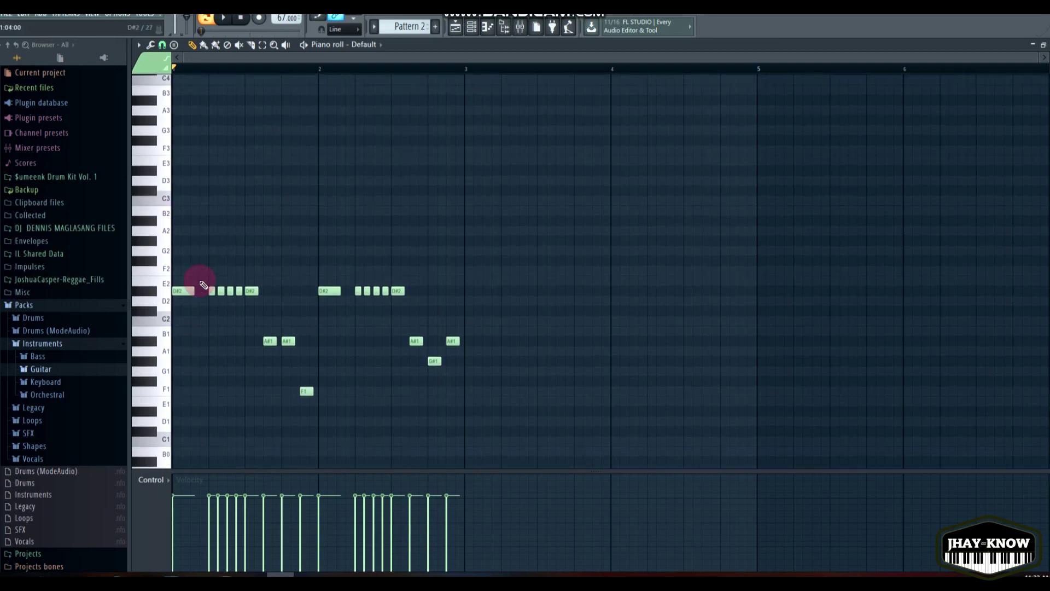
key("space")
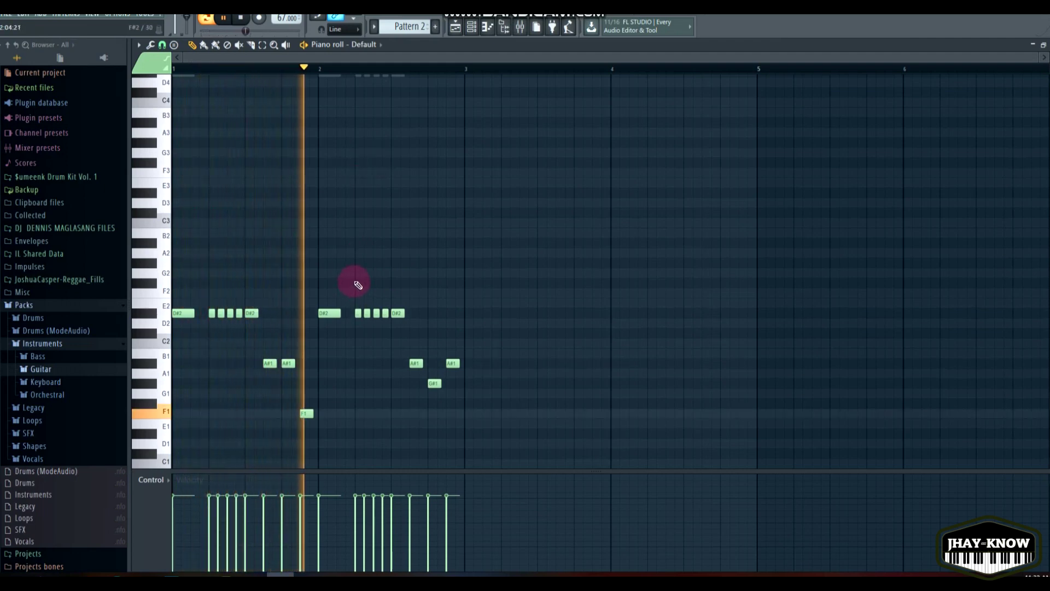
key("space")
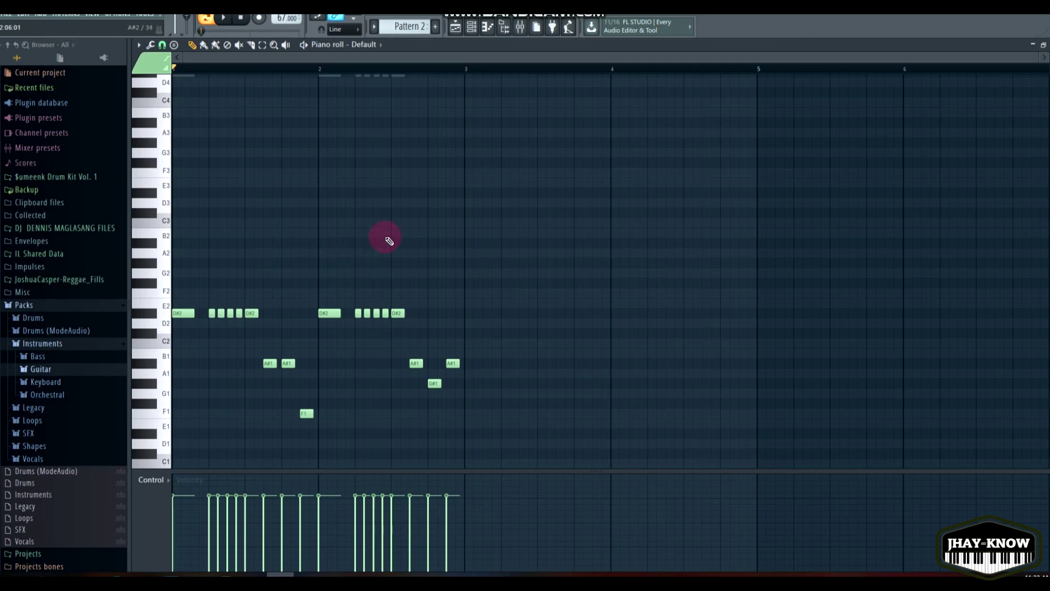
- Return to the playlist and look over the pattern clips of the whole arrangement
left_click(456, 27)
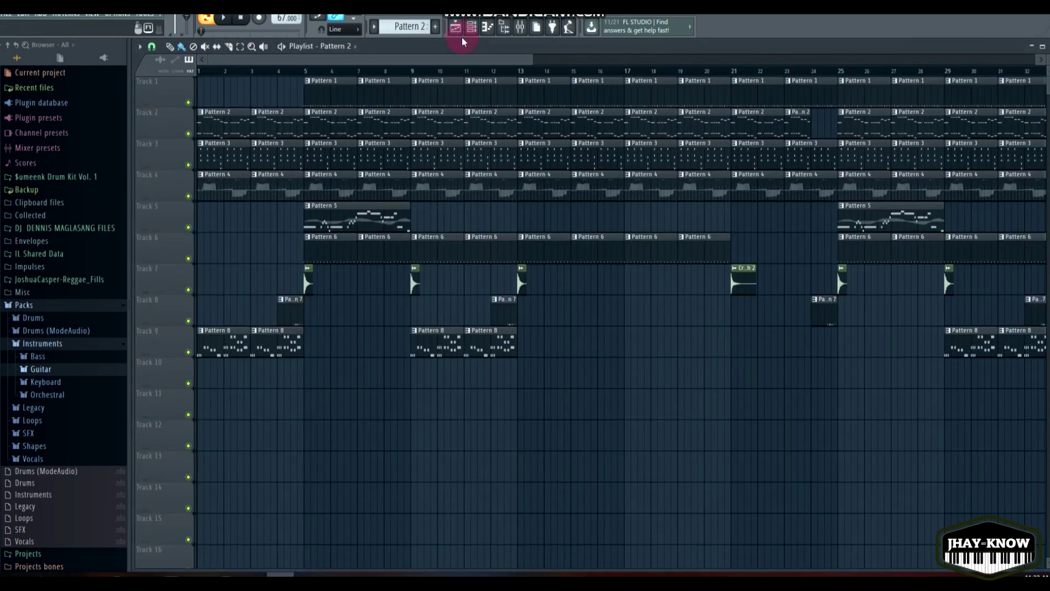
scroll(238, 206, "down", 2)
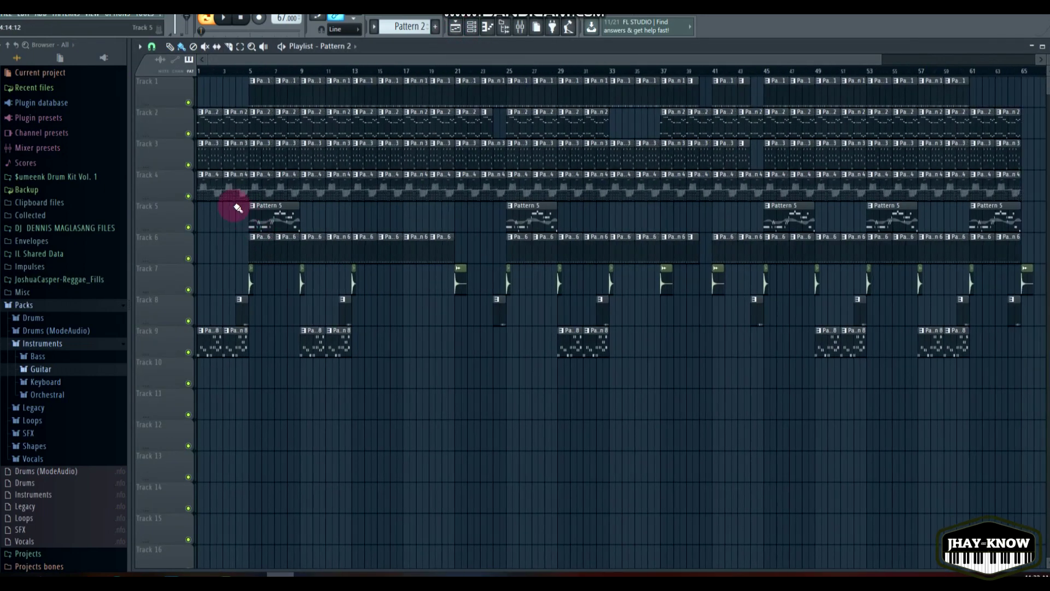
scroll(238, 207, "up", 2)
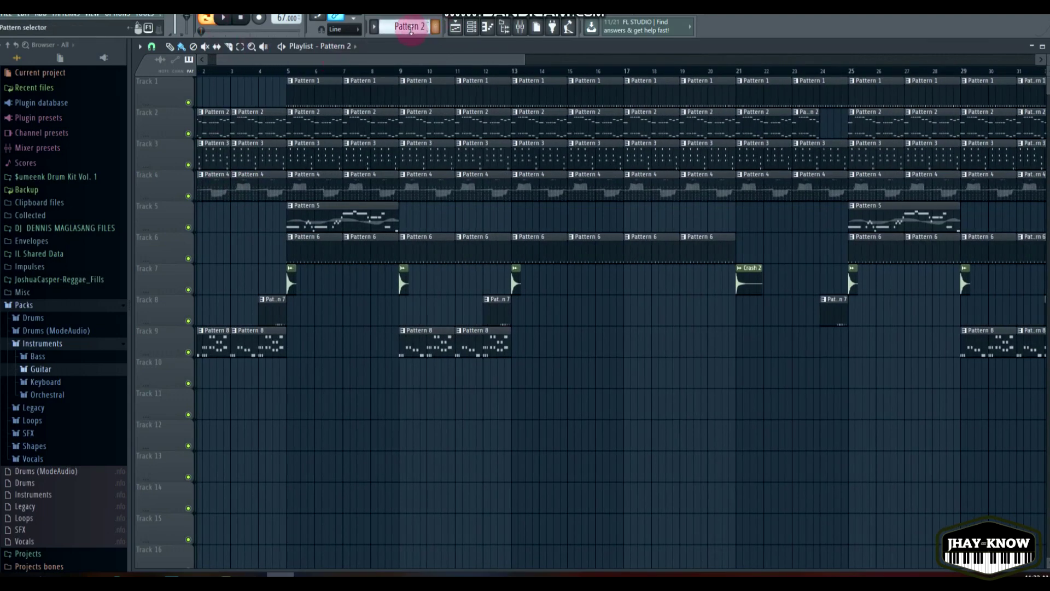
- Open Pattern 3's Strat Mute notes in the piano roll from Track 3 and play the pattern
left_click(215, 154)
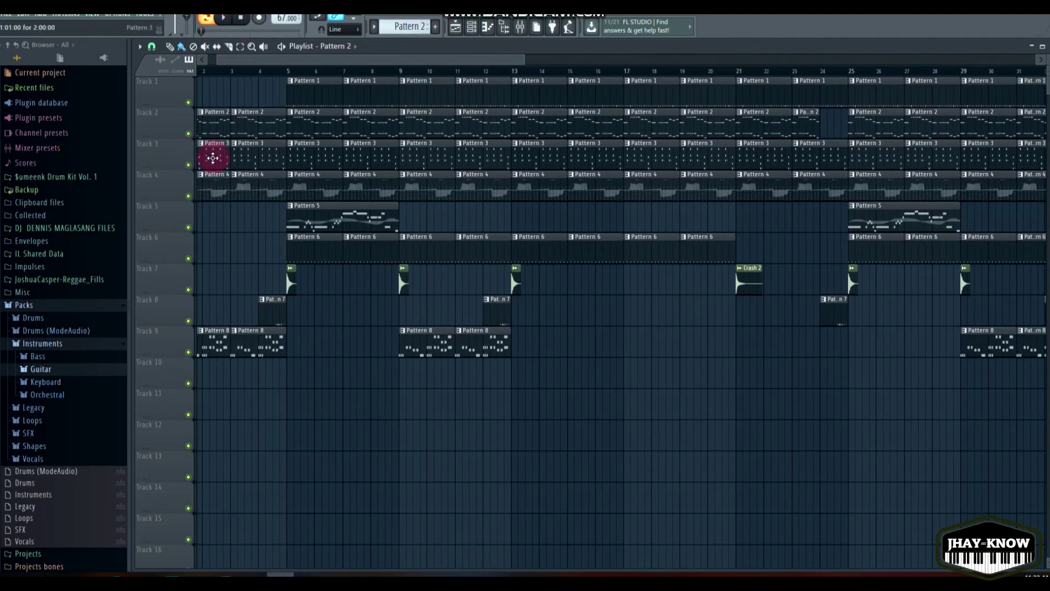
left_click(212, 158)
scroll(264, 174, "up", 5)
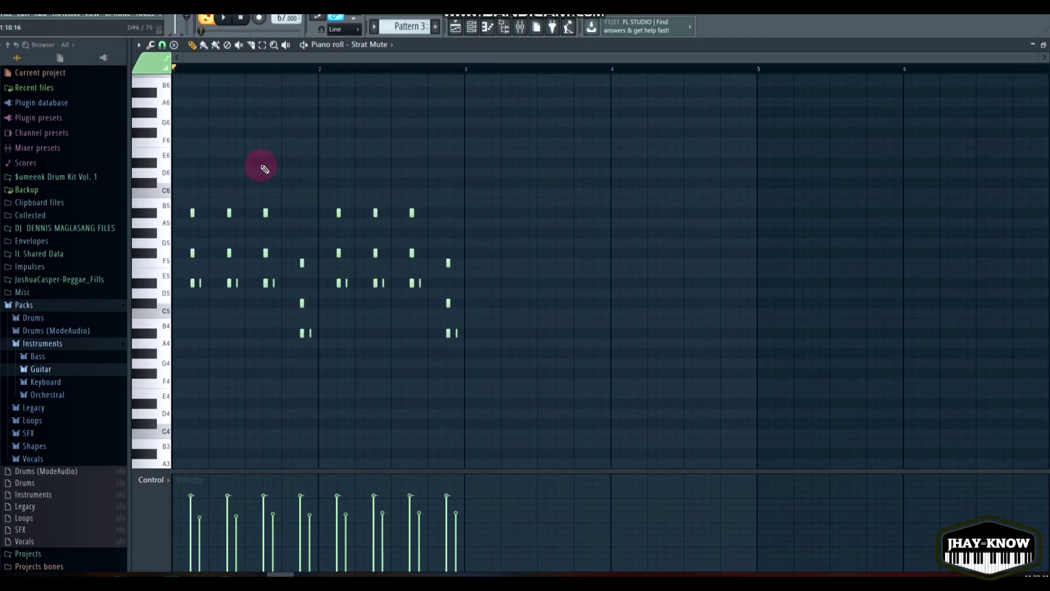
scroll(264, 170, "up", 1)
key("space")
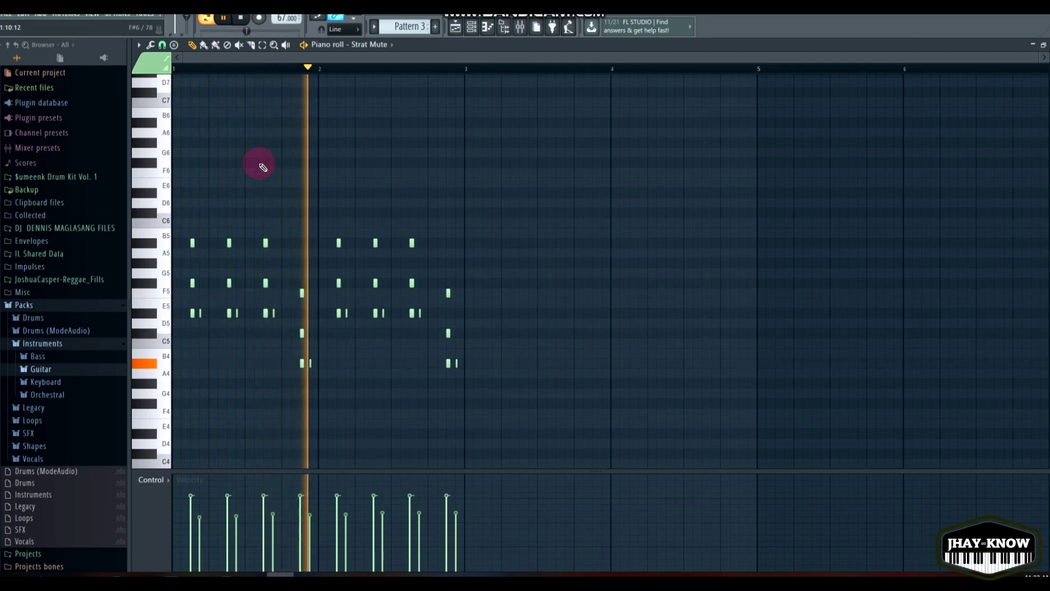
- Examine the pitches and positions of Pattern 3's Strat Mute notes up close, then play the opening of the pattern
left_click(200, 322)
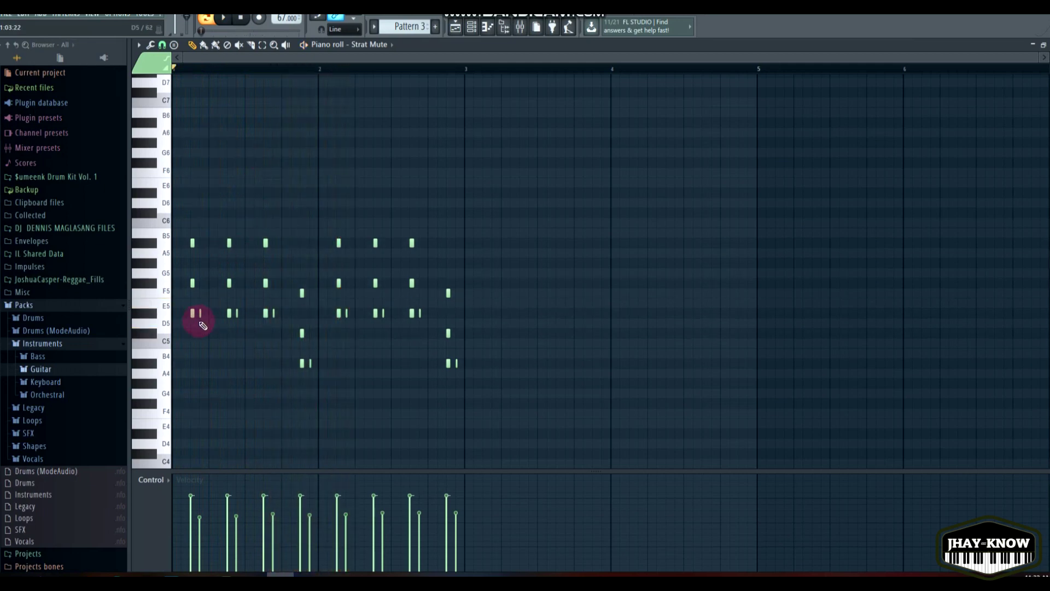
scroll(203, 327, "up", 5)
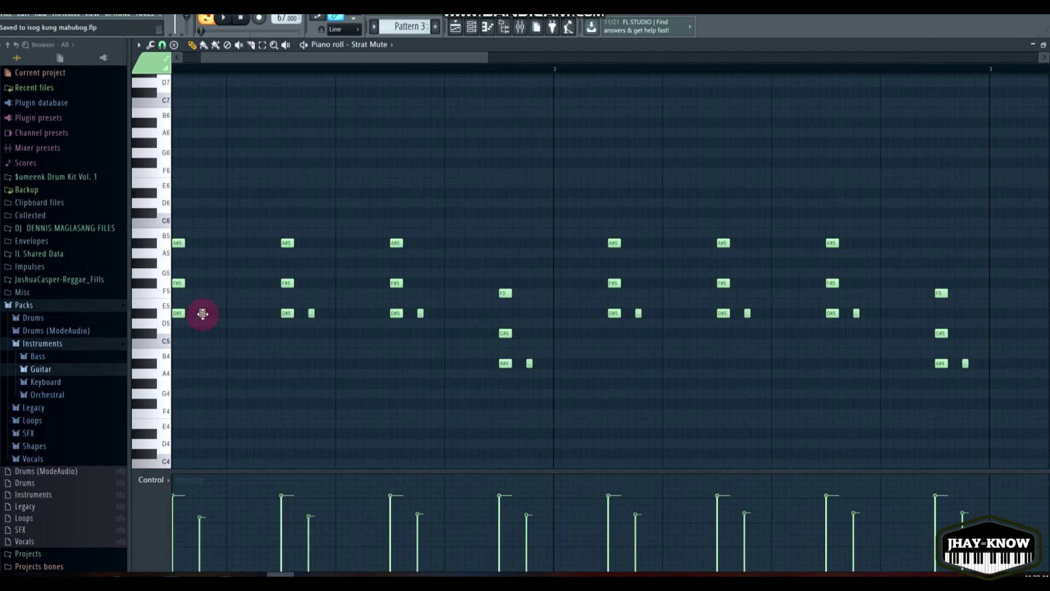
scroll(204, 315, "down", 4)
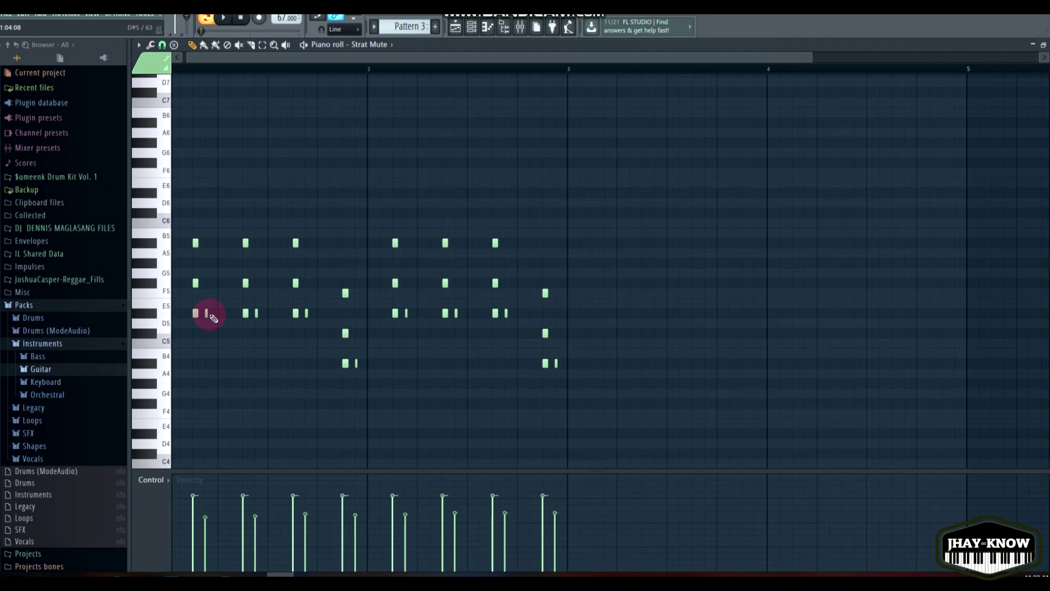
key("space")
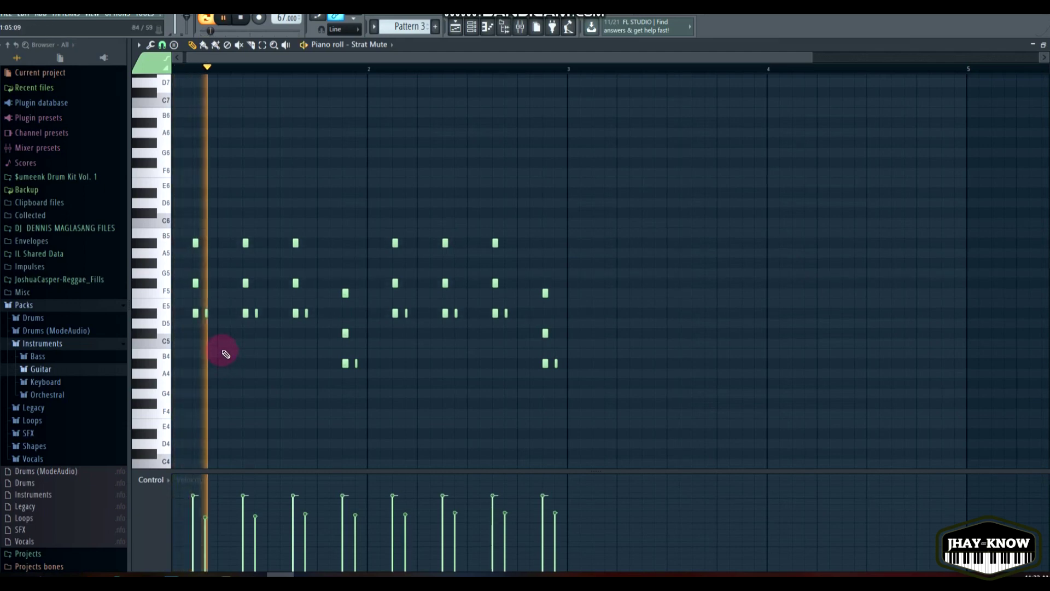
key("space")
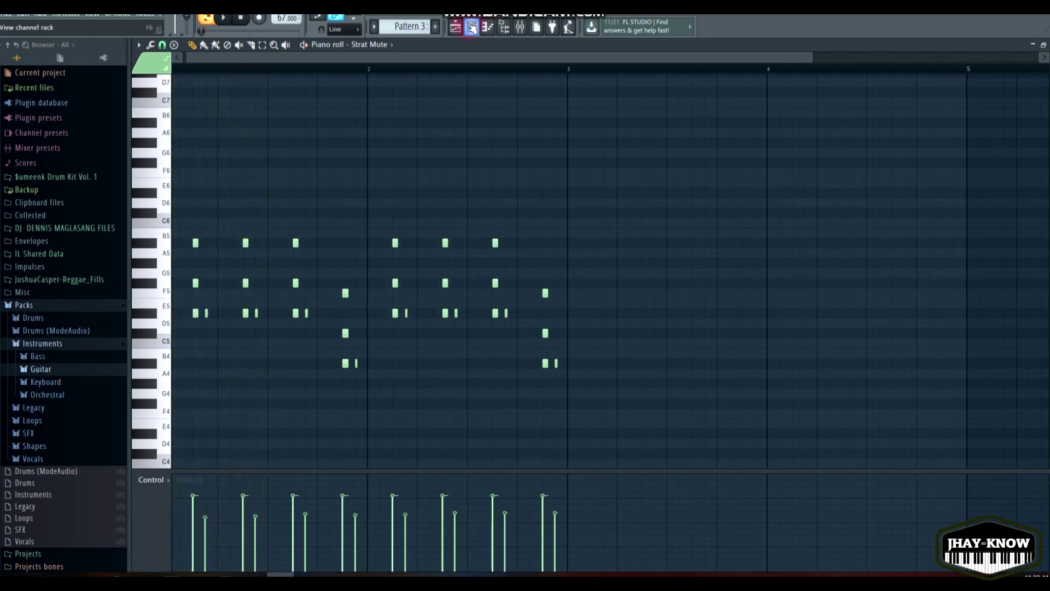
- View Pattern 3 in the channel rack and play it to hear the Strat Mute and Piezo channels
left_click(471, 26)
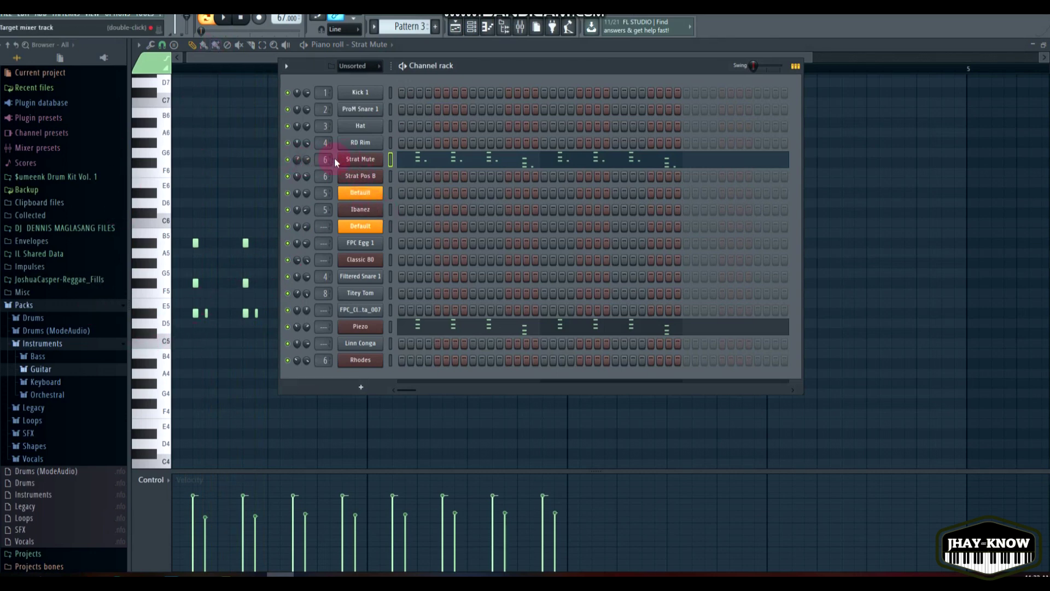
scroll(322, 159, "up", 1)
key("space")
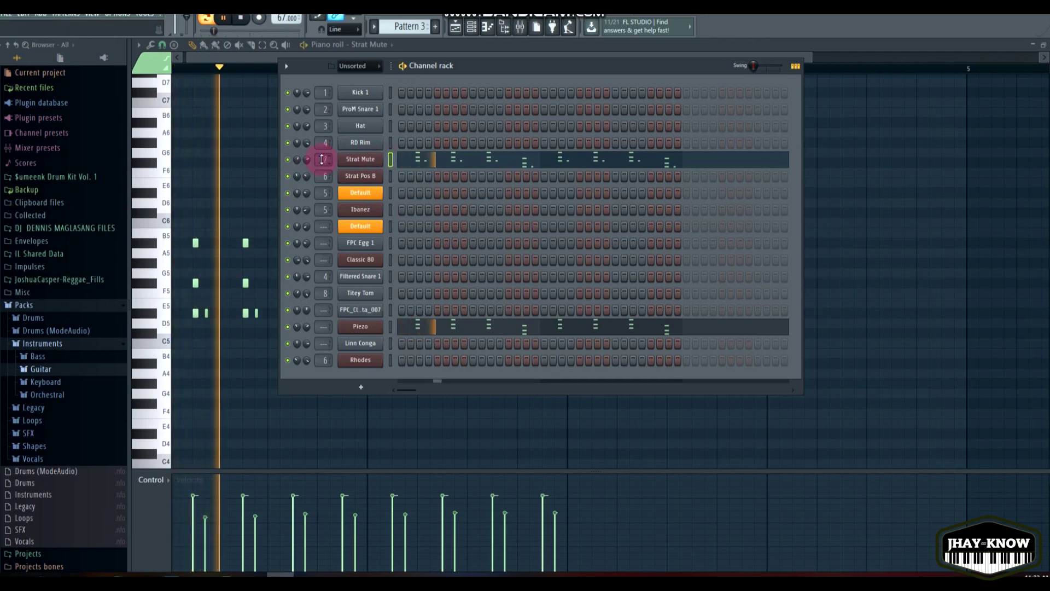
key("space")
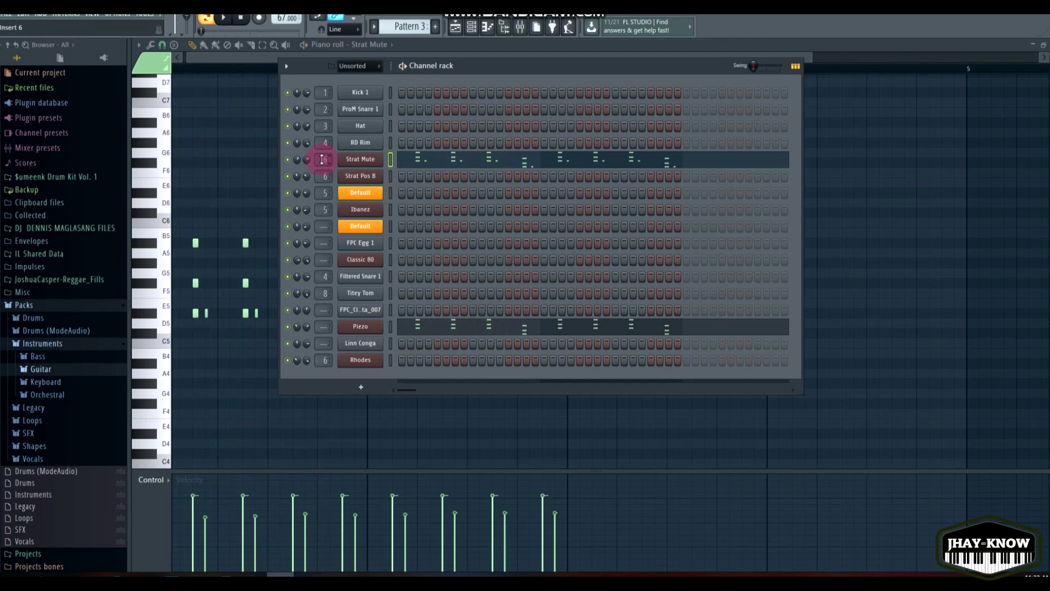
key("space")
key("space")
- Inspect the Hardcore effect on mixer Insert 6 and look through the available effects for slot 2
left_click(520, 26)
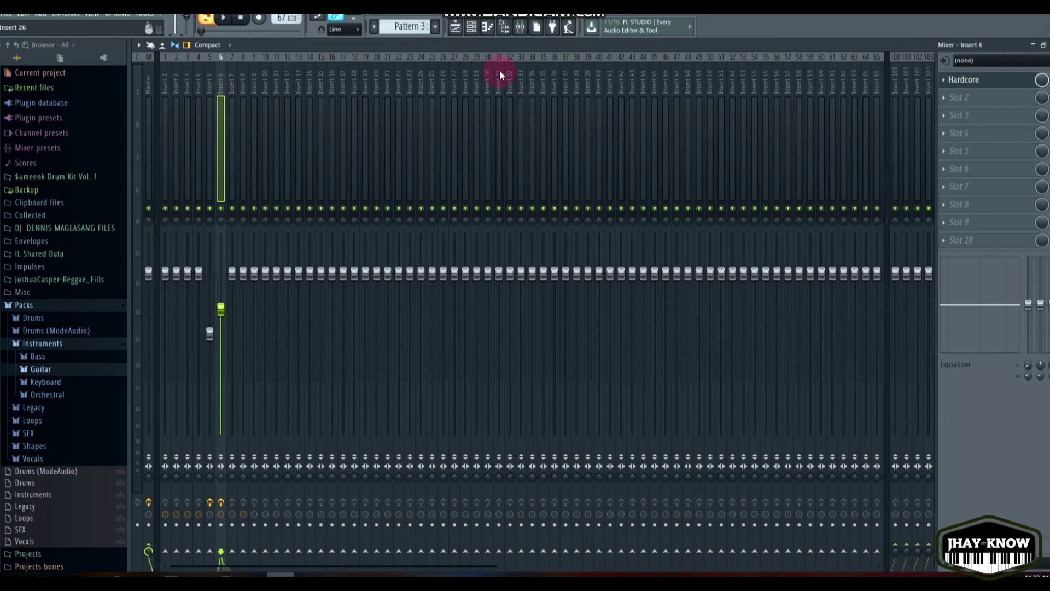
left_click(992, 86)
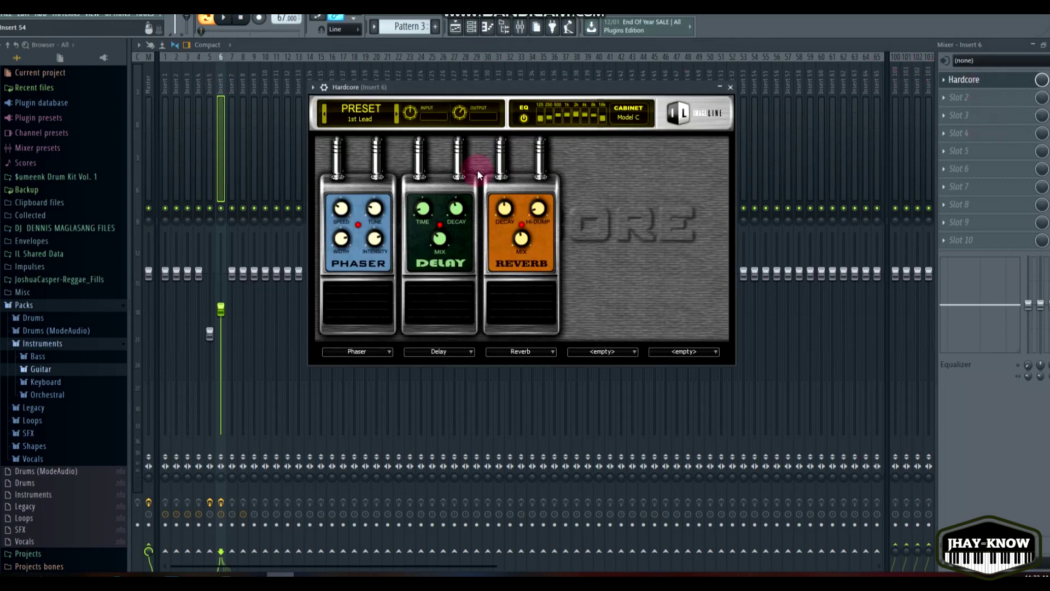
left_click(958, 103)
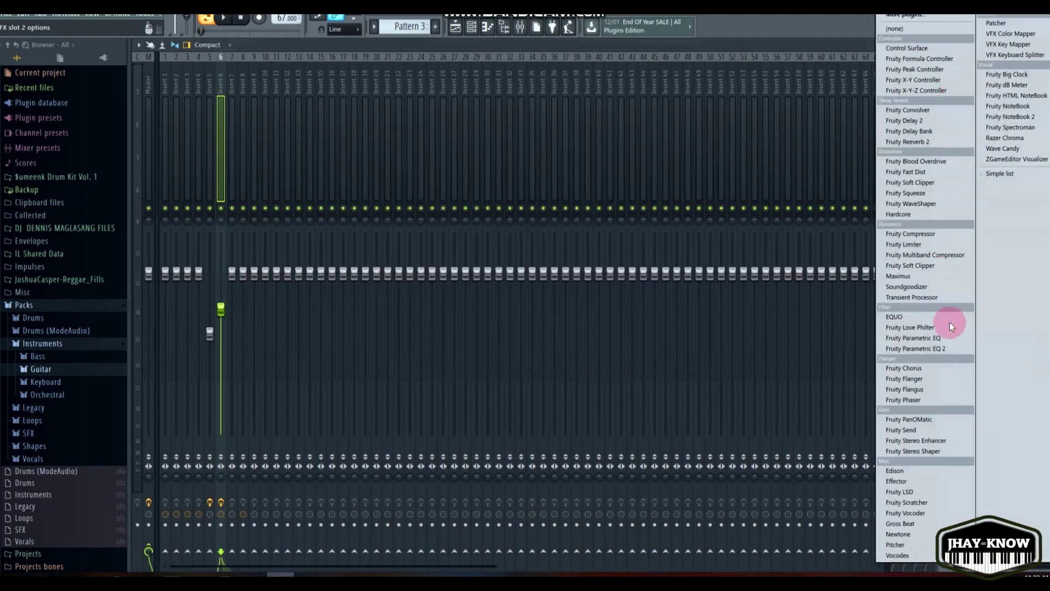
left_click(906, 214)
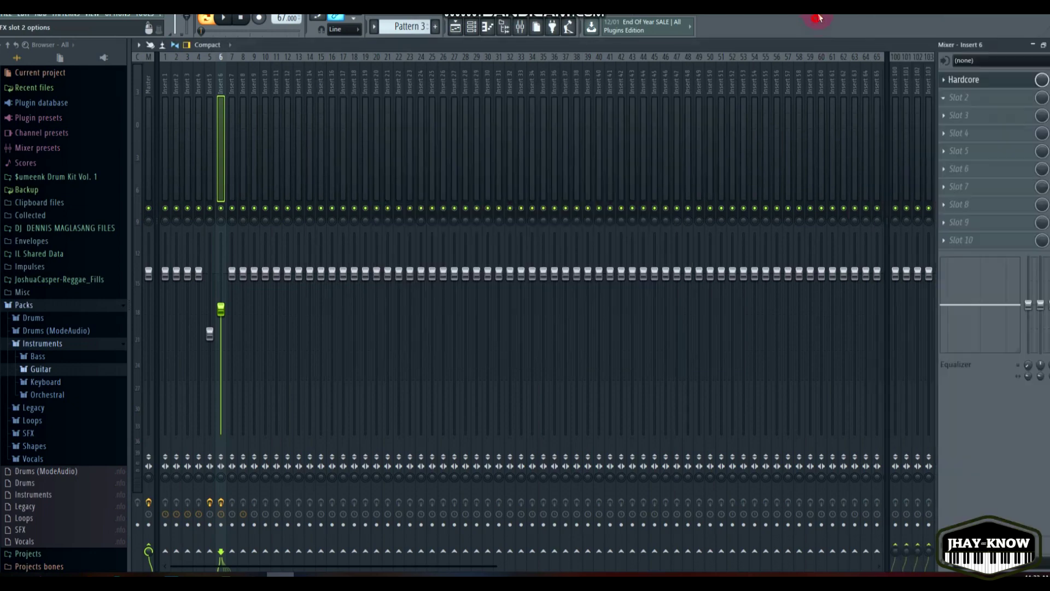
- Reopen Hardcore on Insert 6, look over its pedals and view the pedal choices for an empty pedal slot
left_click(985, 83)
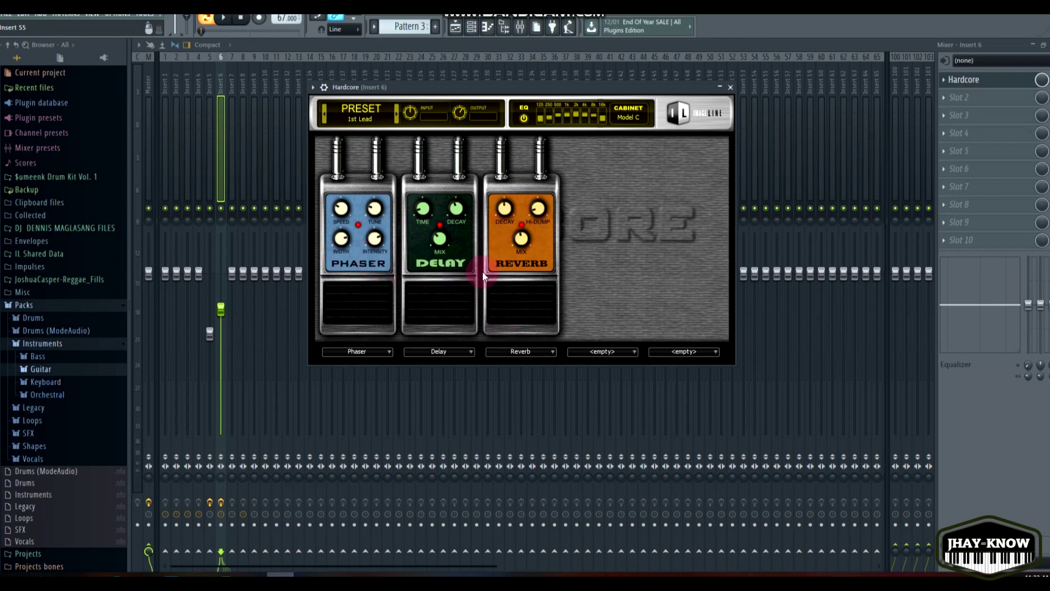
left_click(615, 352)
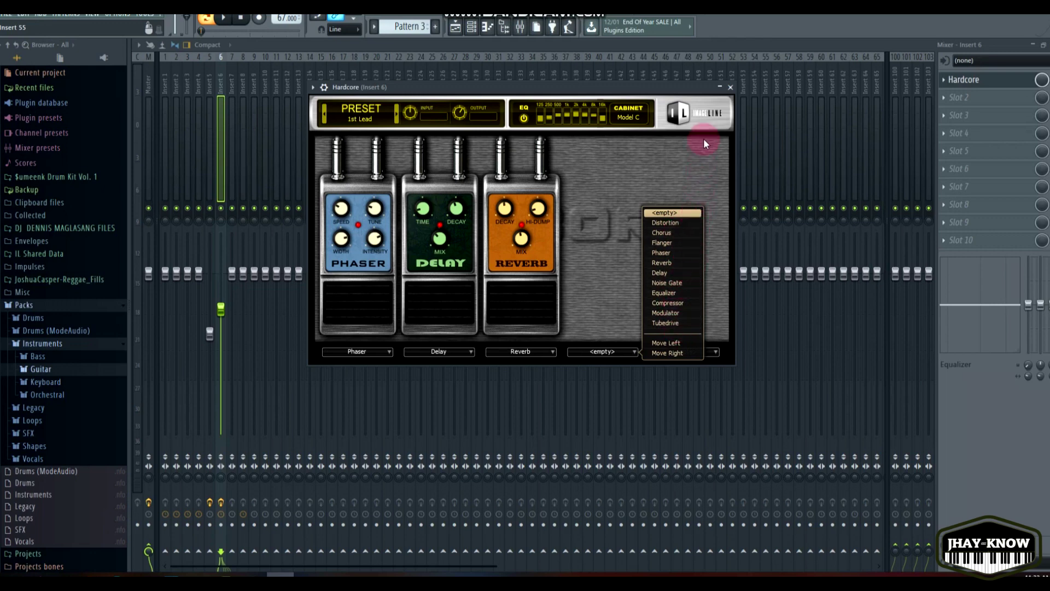
left_click(736, 31)
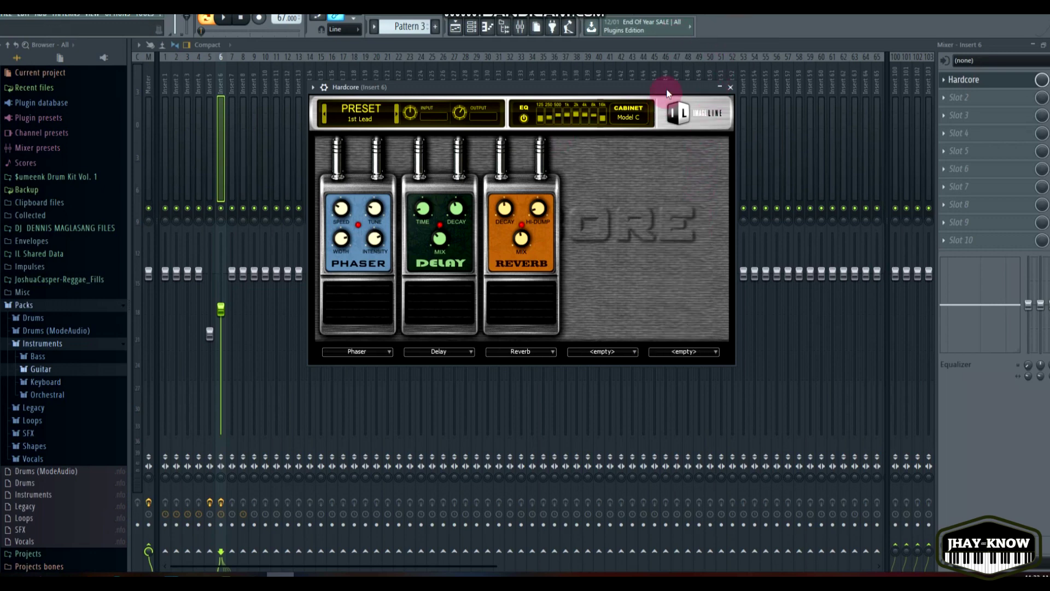
- Return to the Strat Mute piano roll and audition the chord notes D#5, F#5 and A#5 on the keyboard
left_click(471, 26)
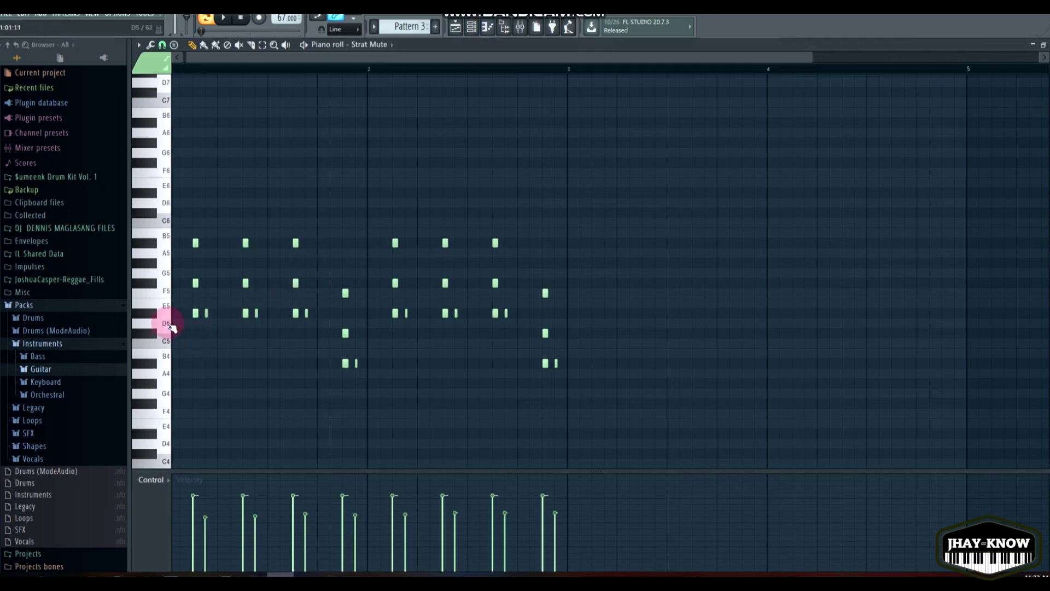
left_click(147, 314)
left_click(144, 284)
left_click(148, 242)
left_click(148, 314)
left_click(153, 285)
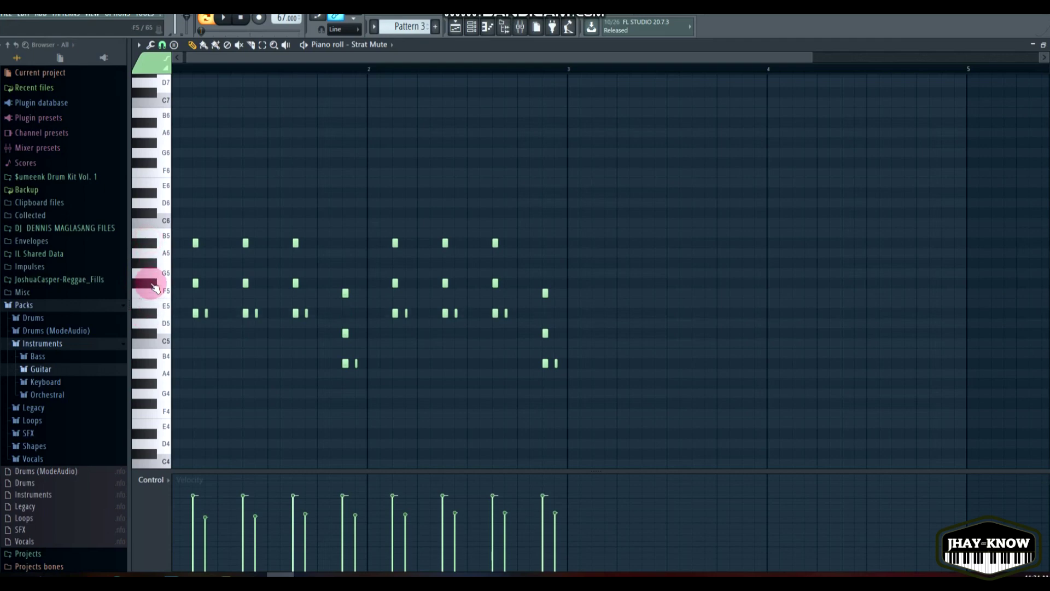
left_click(155, 248)
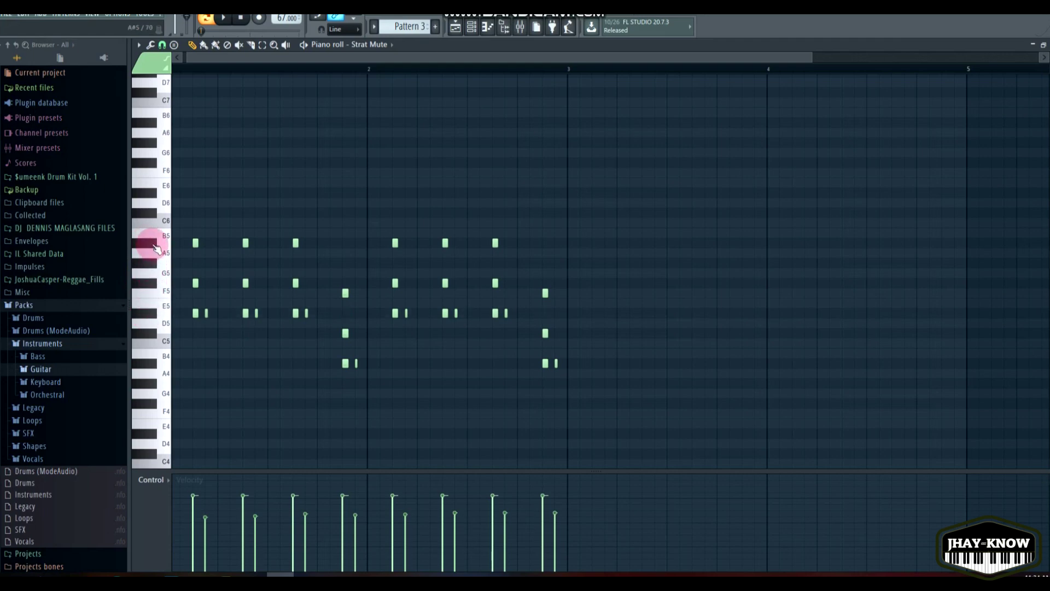
- Play Pattern 3 briefly, stop playback and save the project
key("space")
key("space")
key("ctrl+s")
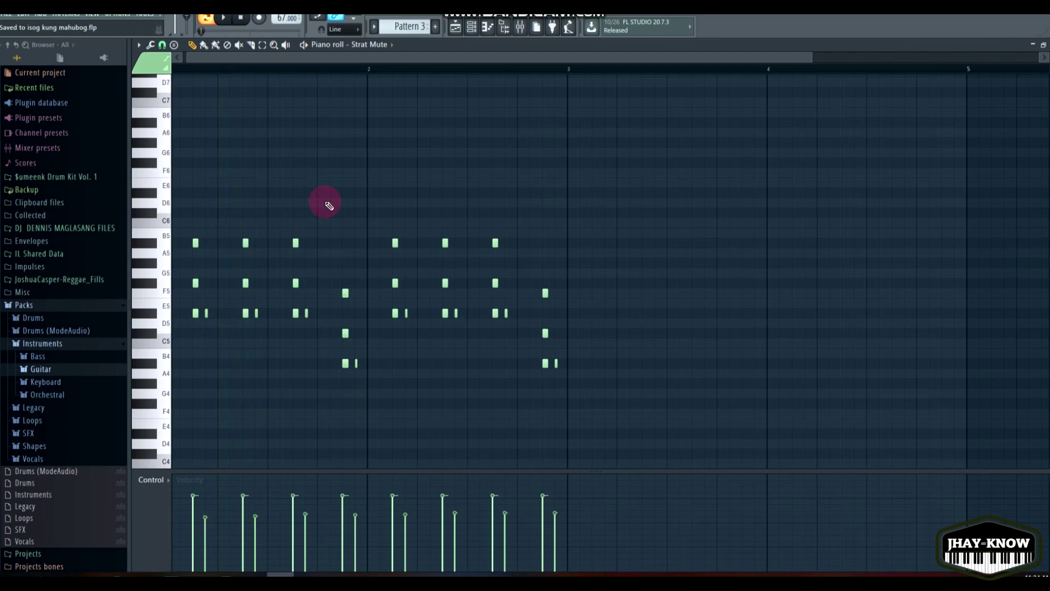
- Open Pattern 4's Default channel notes in the piano roll from Track 4 of the playlist and play the pattern
scroll(229, 188, "up", 3)
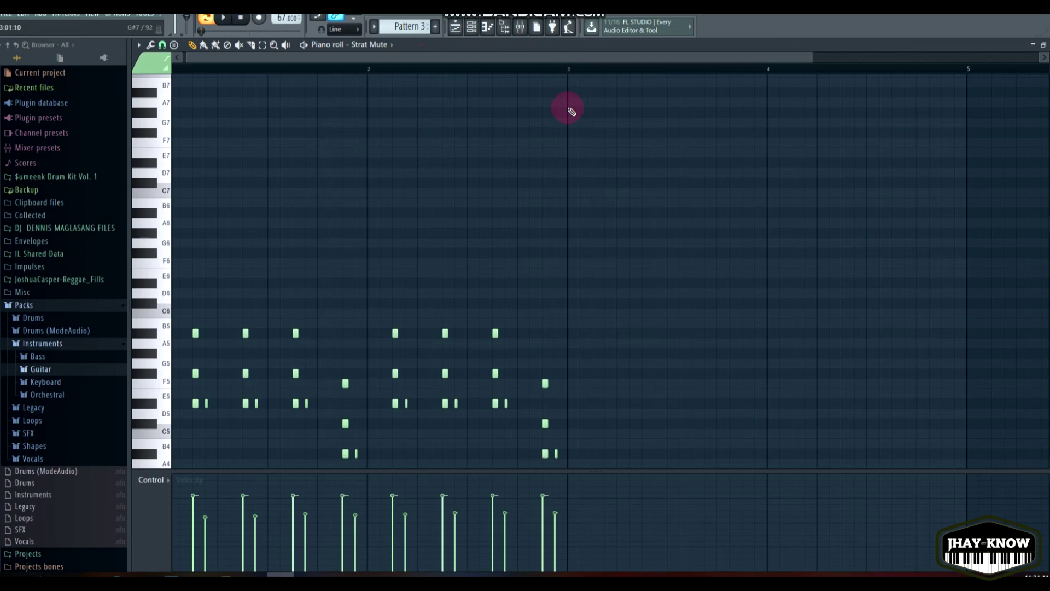
left_click(455, 28)
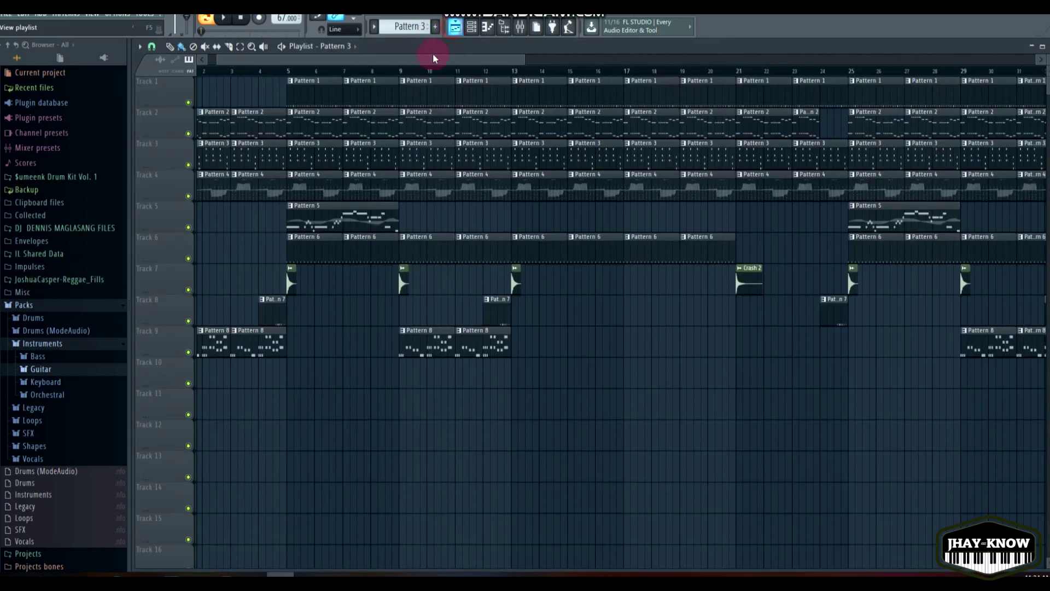
key("ctrl+s")
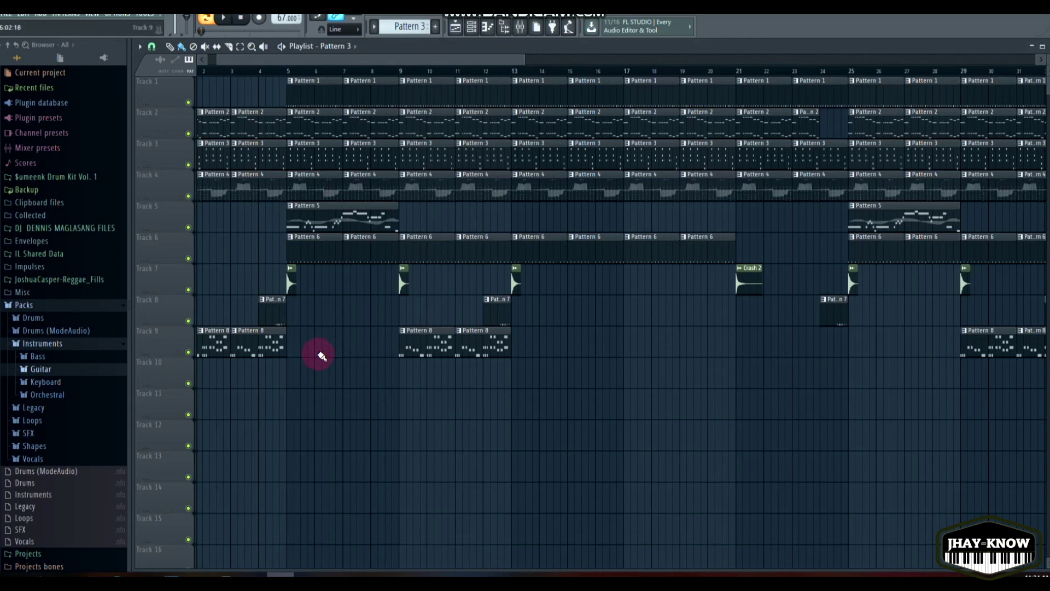
double_click(211, 195)
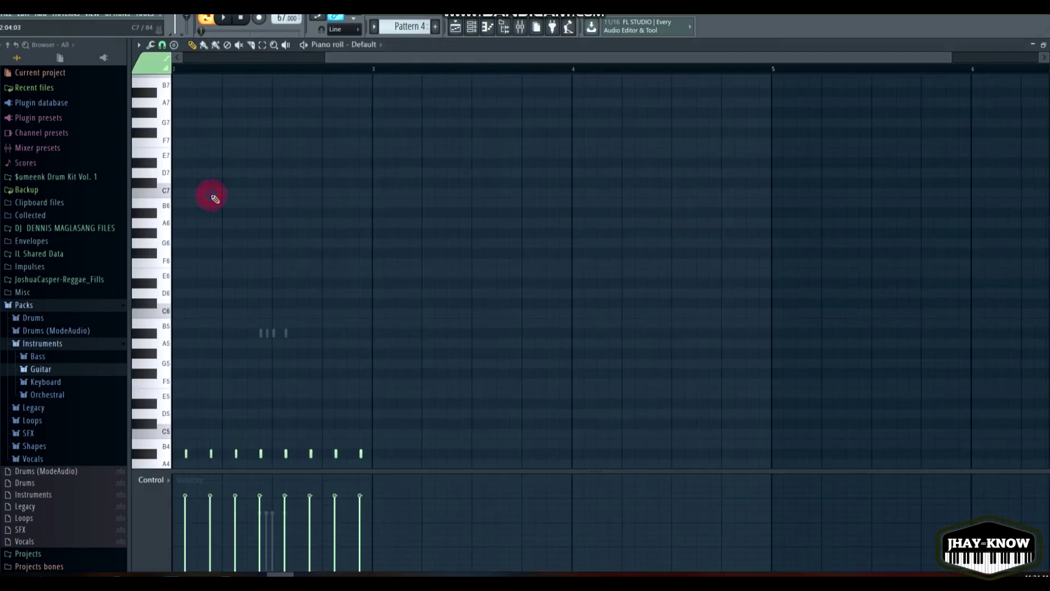
scroll(257, 273, "down", 2)
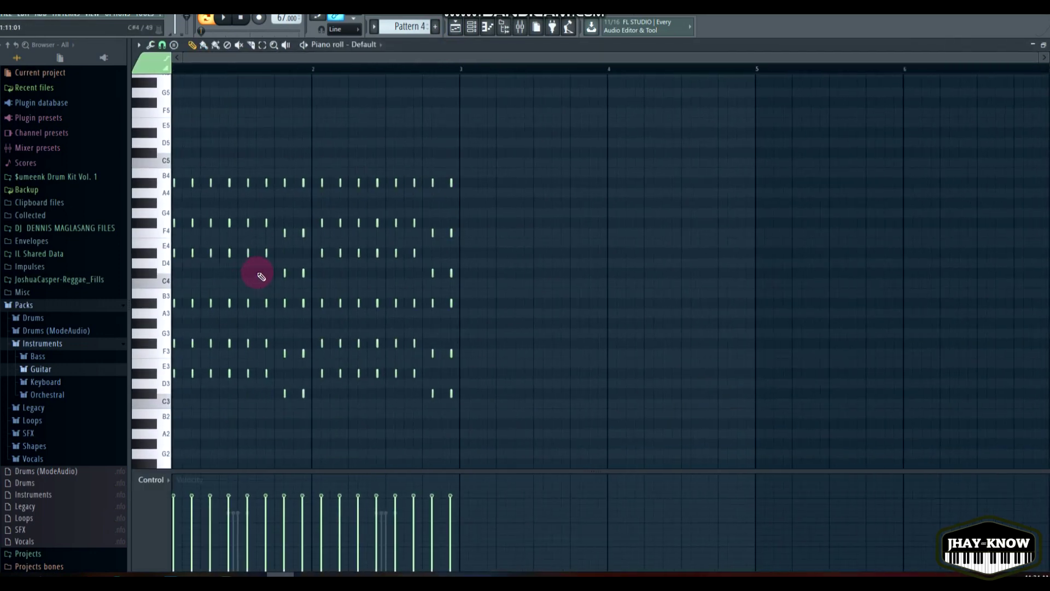
key("ctrl+s")
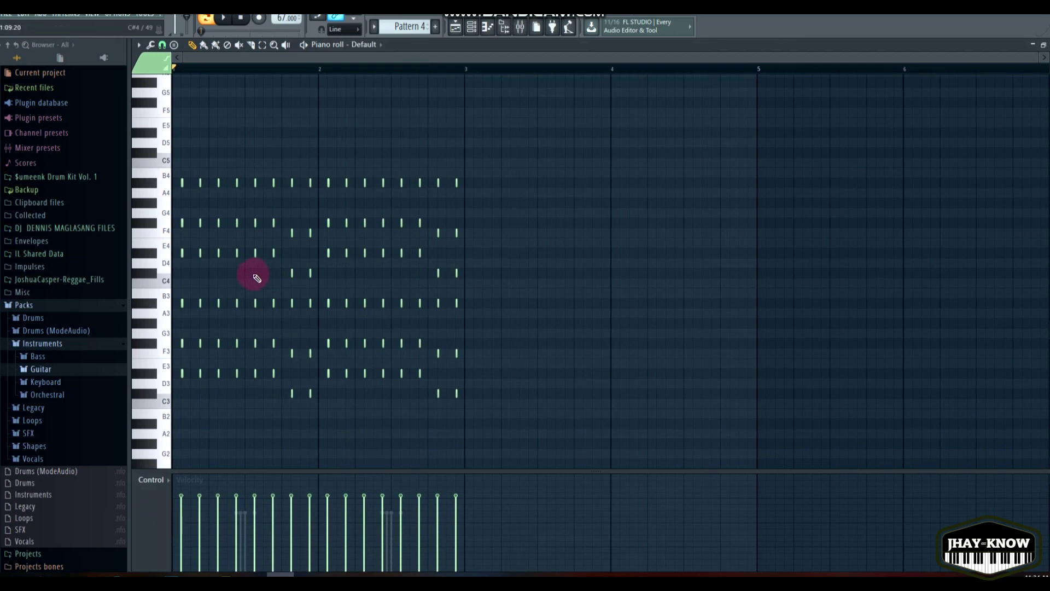
key("space")
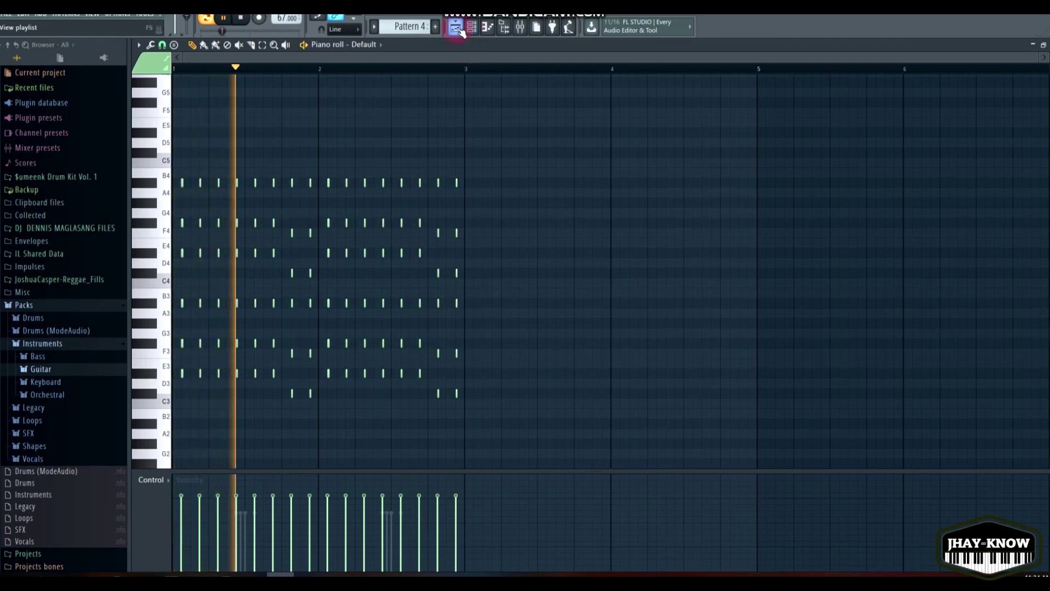
key("space")
- Open Pattern 4's Classic 80 notes in the piano roll from the channel rack and play them up close
left_click(473, 29)
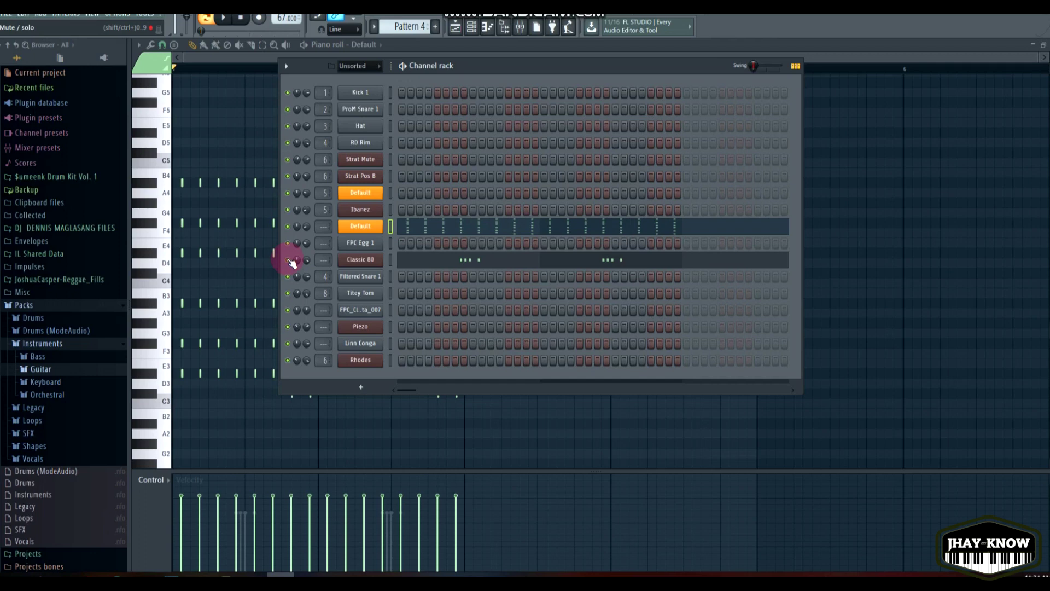
left_click(448, 263)
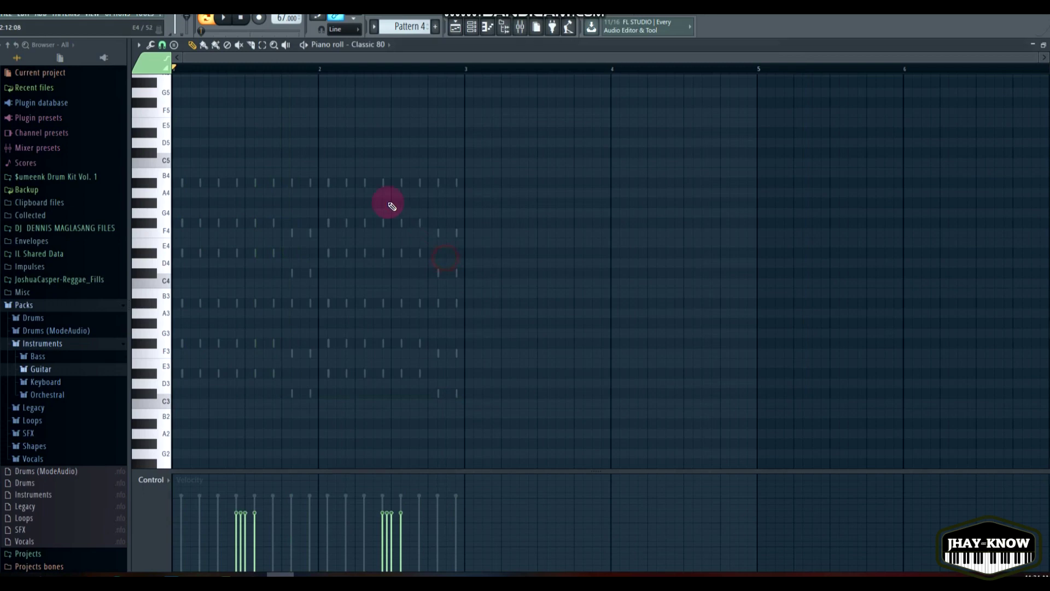
left_click(471, 27)
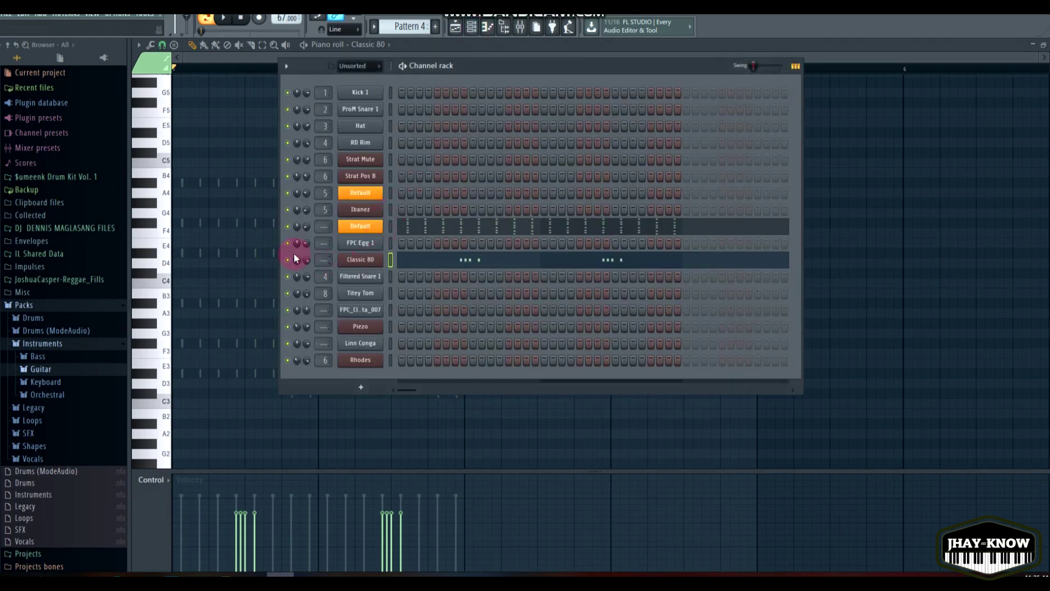
left_click(450, 263)
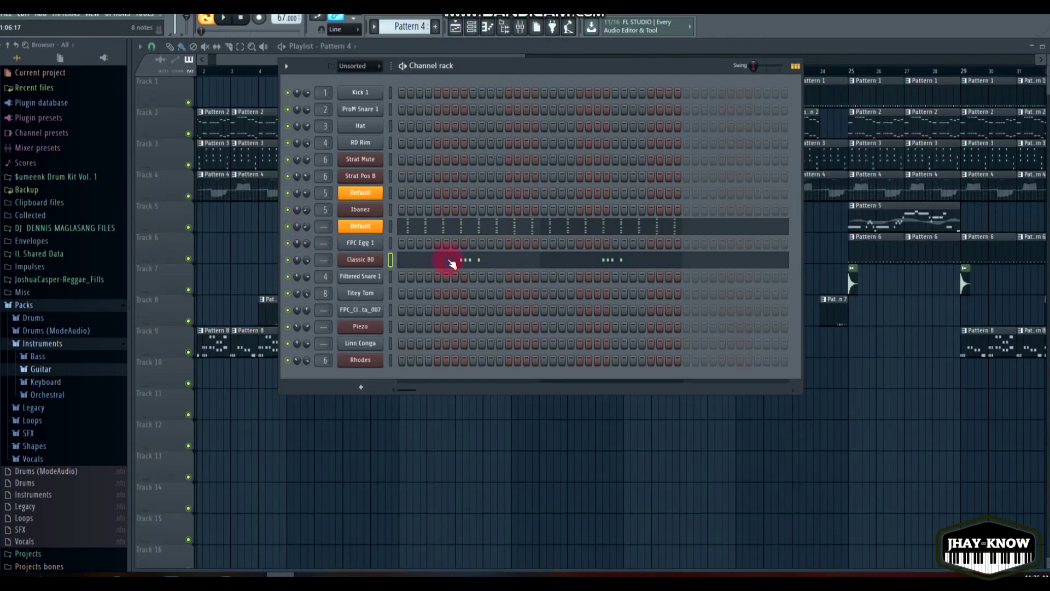
scroll(286, 234, "up", 5)
key("space")
scroll(241, 265, "up", 3)
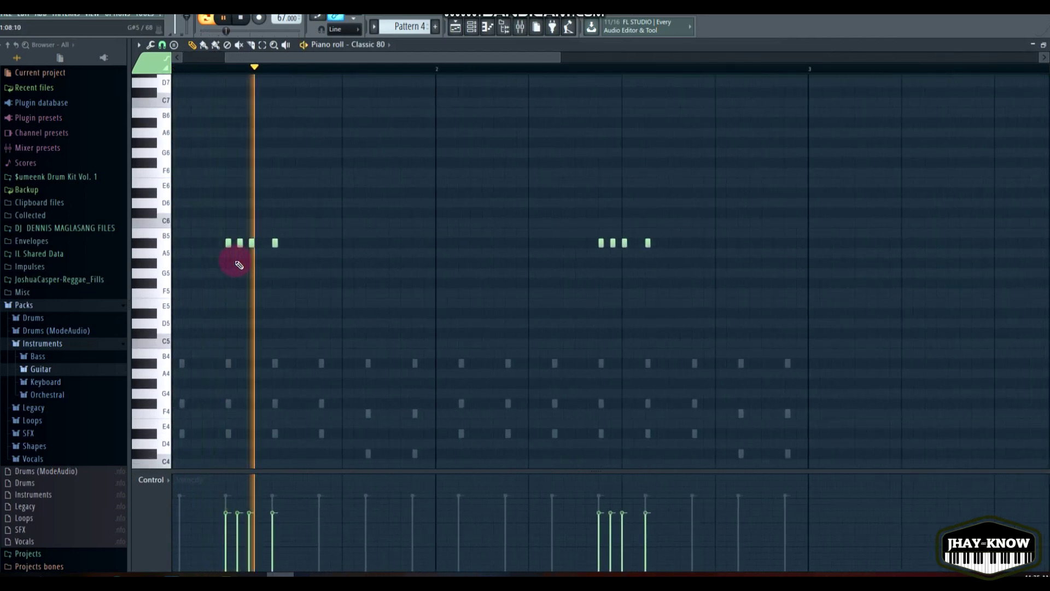
key("space")
- Solo Track 4 in the playlist, enable Track 3 alongside it, and play the two tracks together
left_click(455, 26)
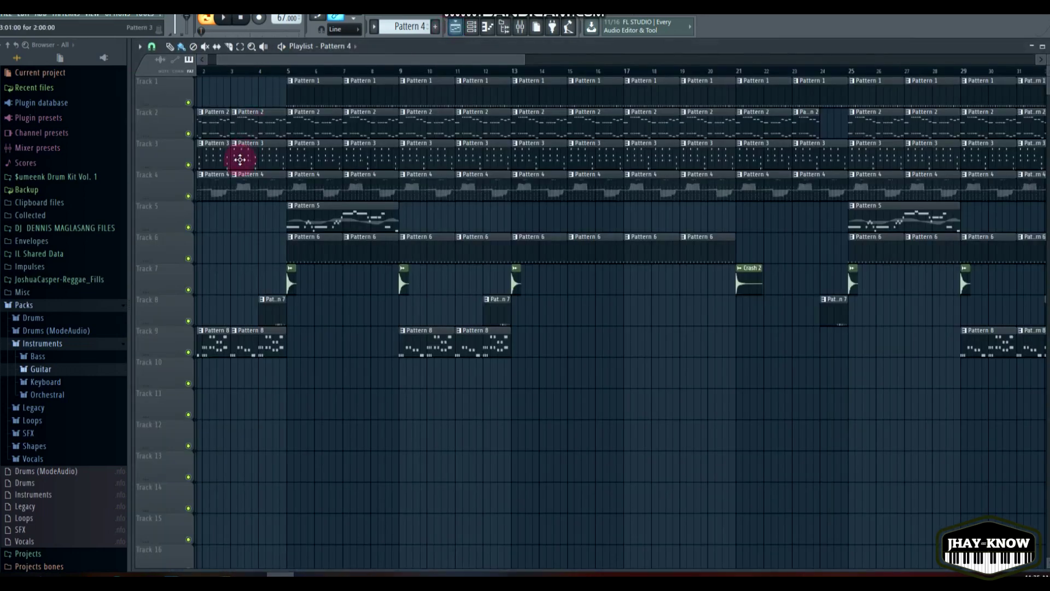
left_click(188, 196)
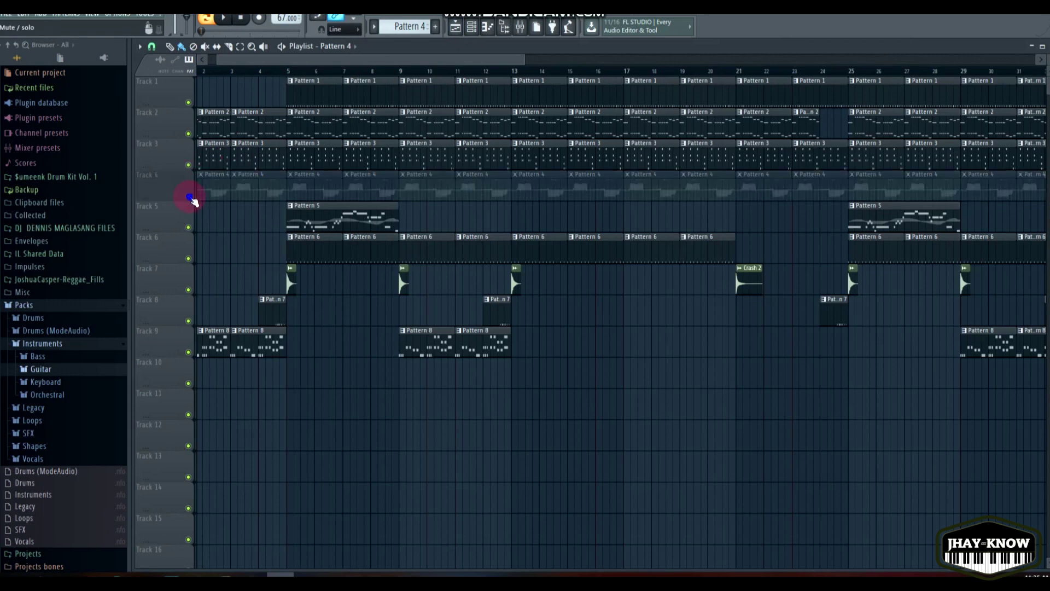
right_click(189, 197)
left_click(188, 165)
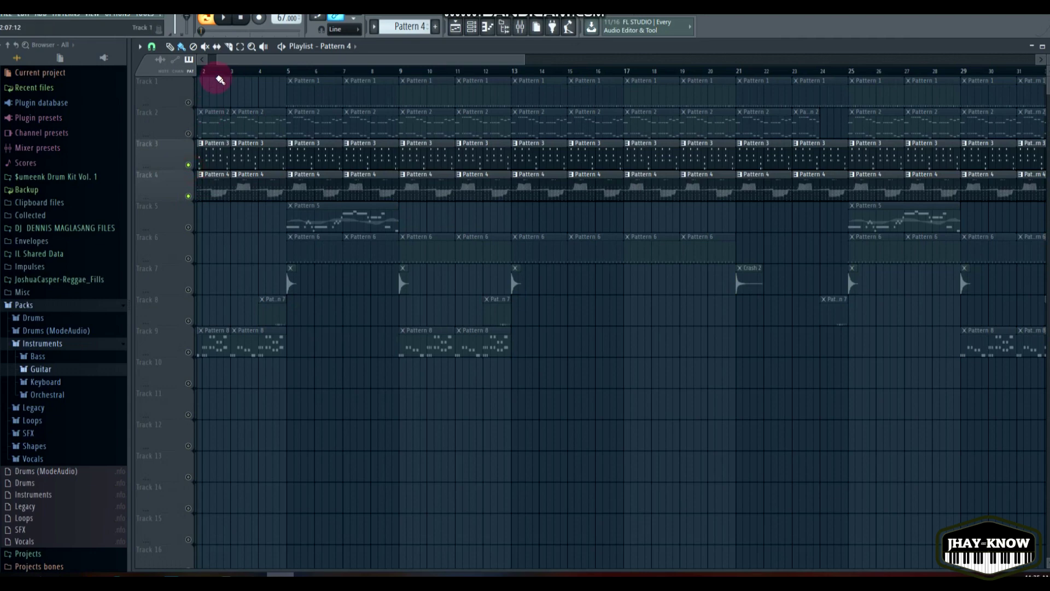
key("space")
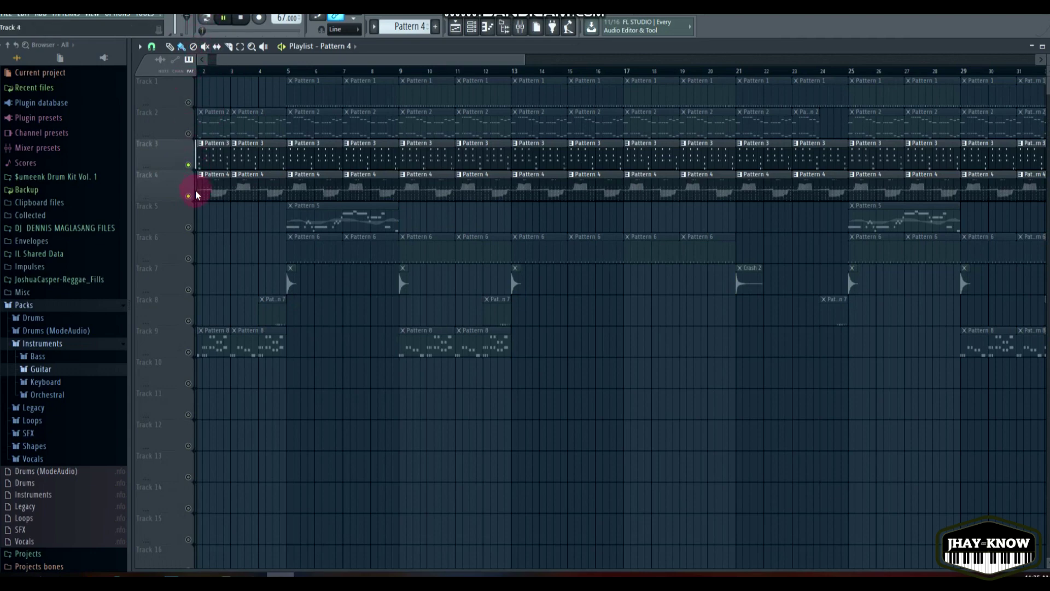
- Stop playback, solo Track 4, and then unmute all playlist tracks
key("space")
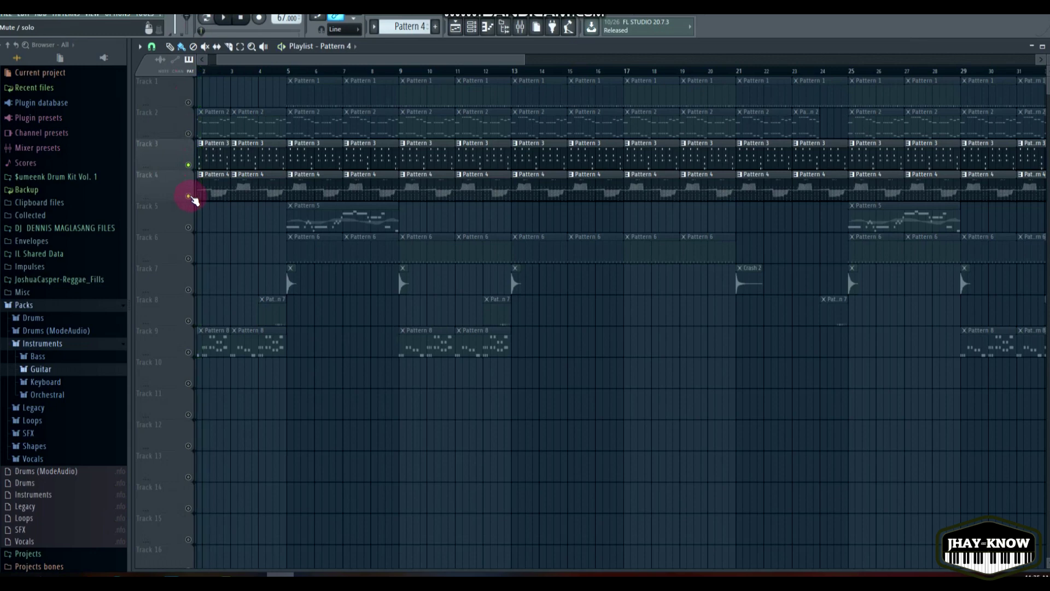
left_click(189, 197, "ctrl")
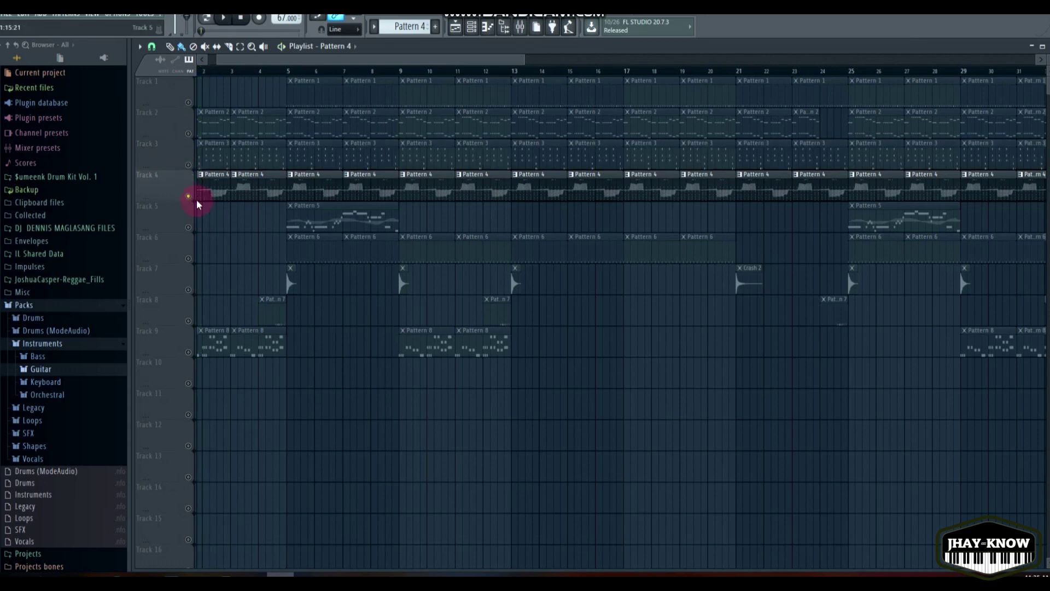
left_click(189, 196, "ctrl")
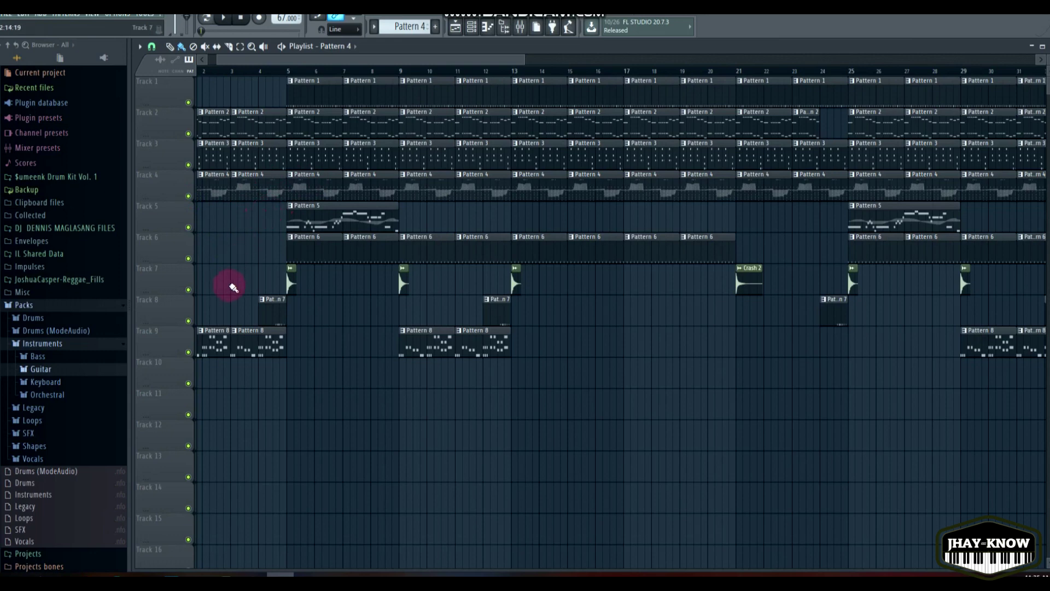
- Open Pattern 8's Rhodes notes in the piano roll from Track 9 and play them briefly in pattern mode
double_click(219, 345)
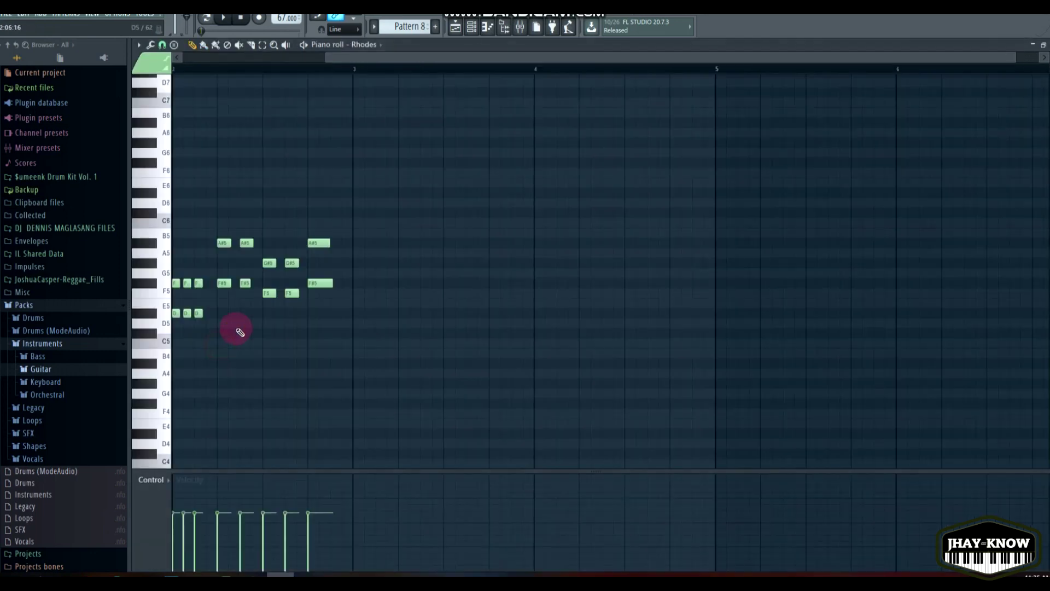
key("space")
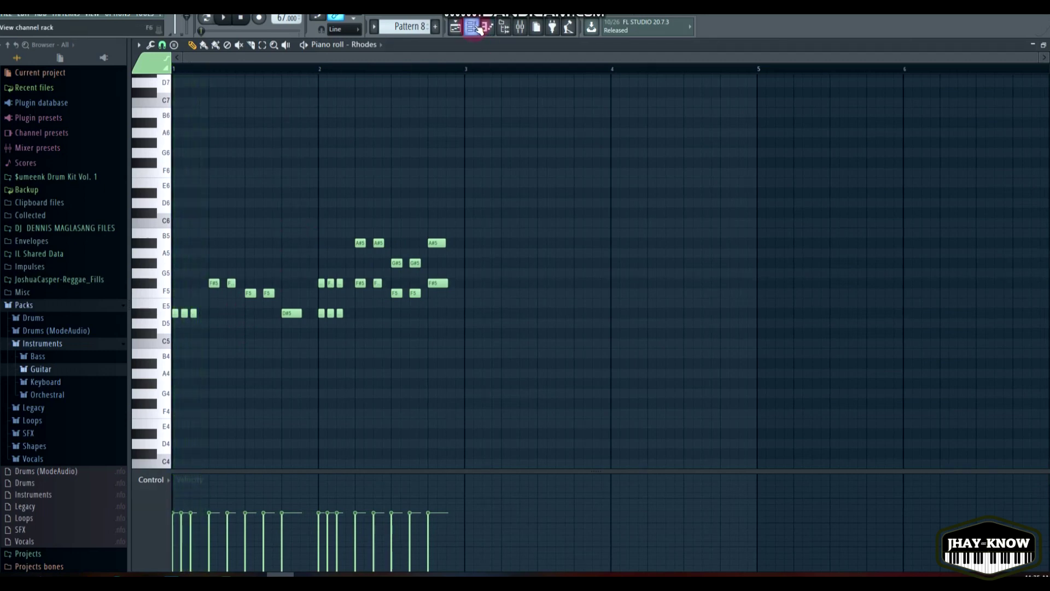
left_click(210, 19)
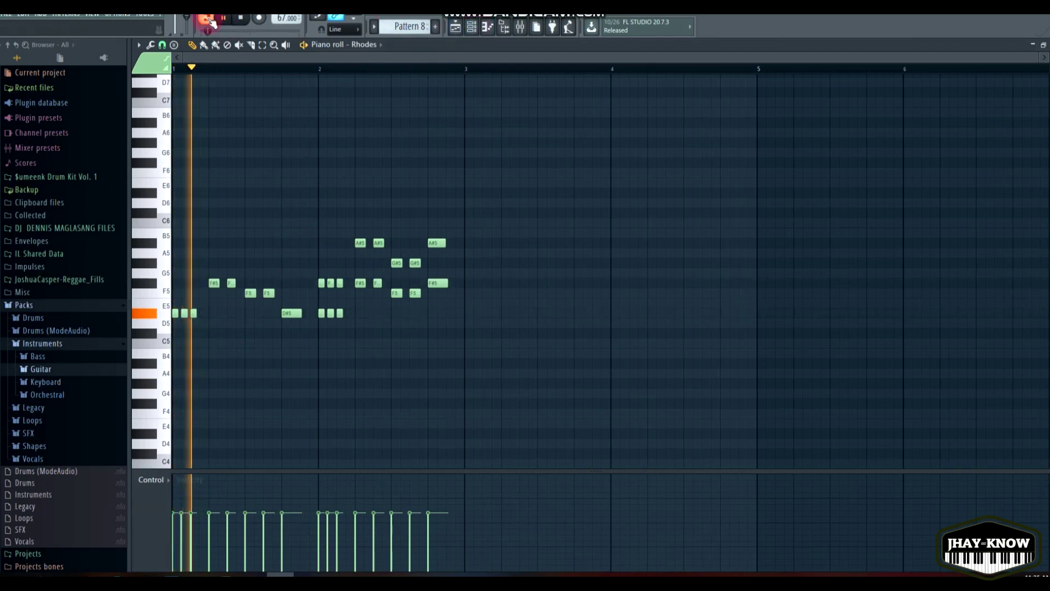
key("space")
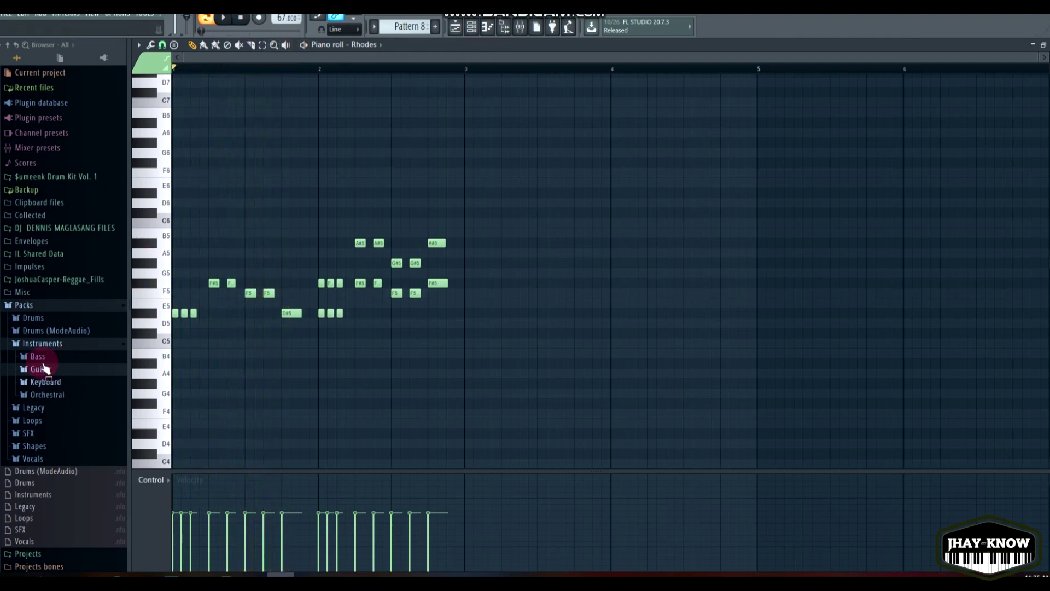
- Browse the Drums folder of the sample packs, looking through its Cymbals and Kicks sounds
left_click(22, 304)
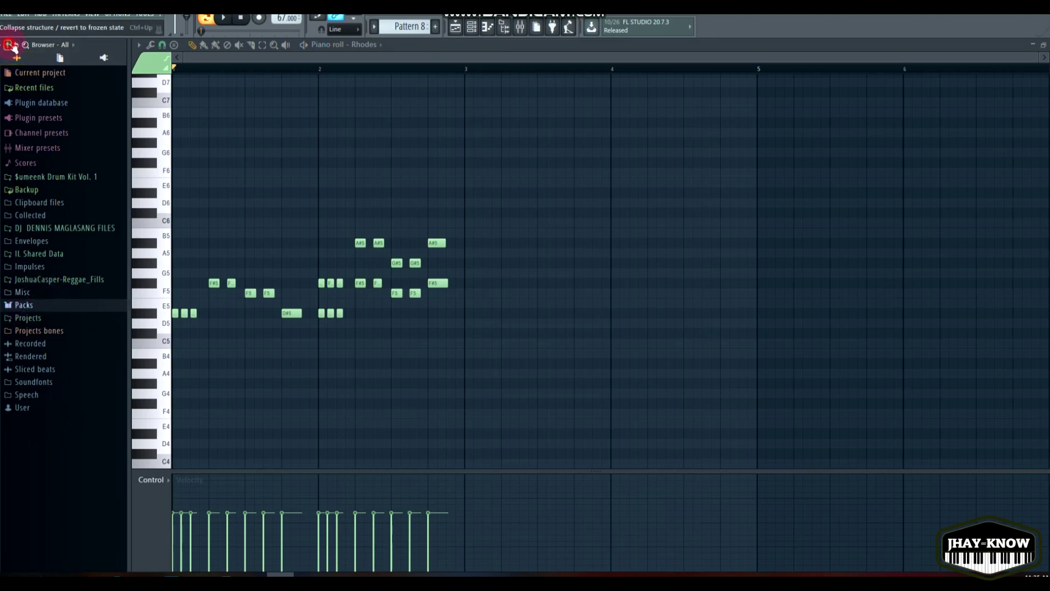
left_click(24, 304)
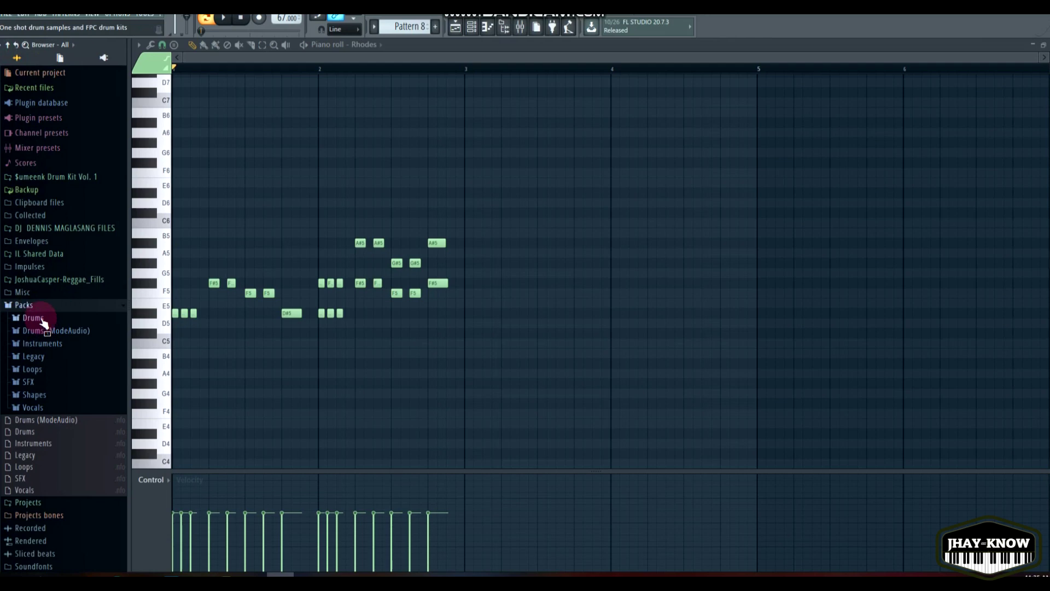
left_click(44, 322)
left_click(45, 332)
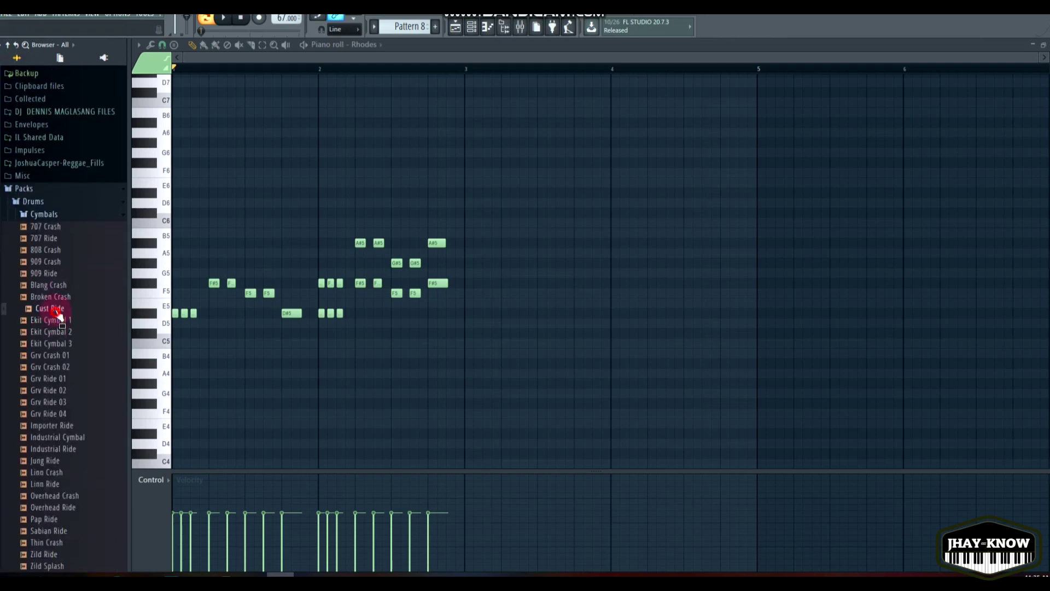
left_click(43, 213)
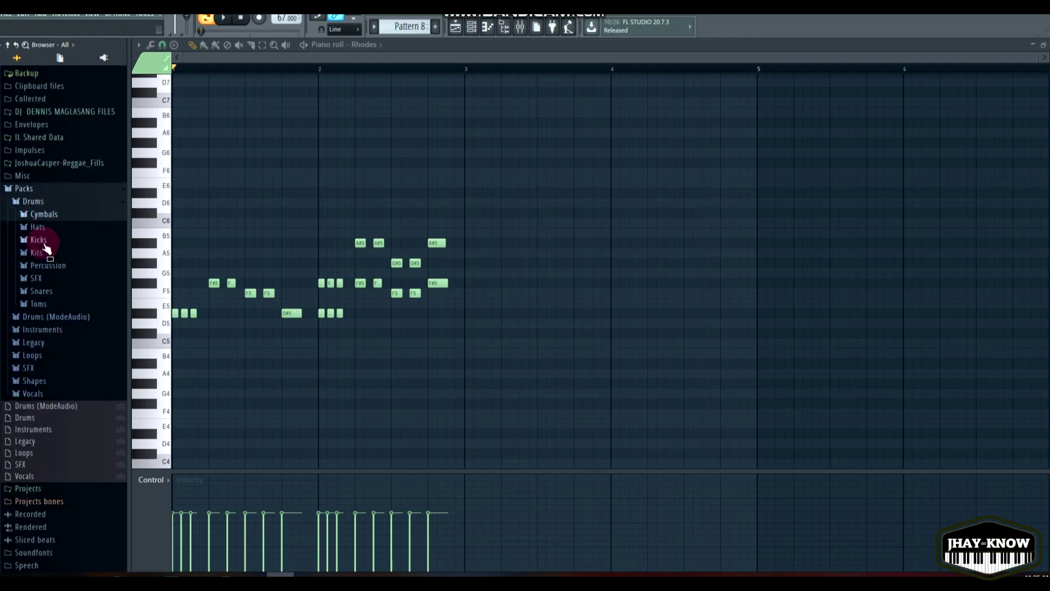
left_click(42, 241)
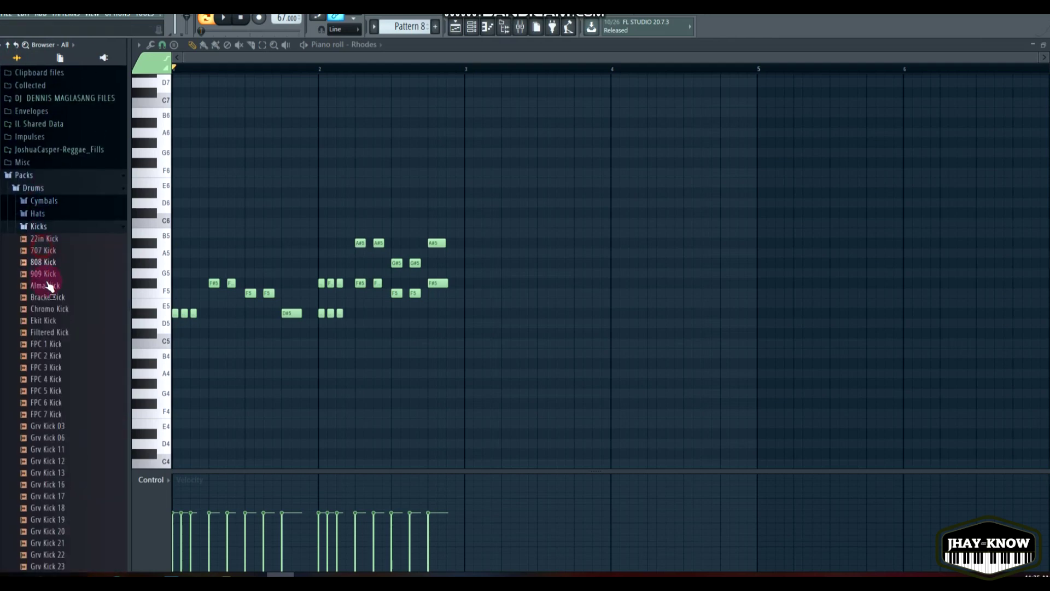
- Collapse the browser folders and locate the Rhodes preset in the Keyboard folder of the Instruments pack
left_click(17, 58)
left_click(35, 309)
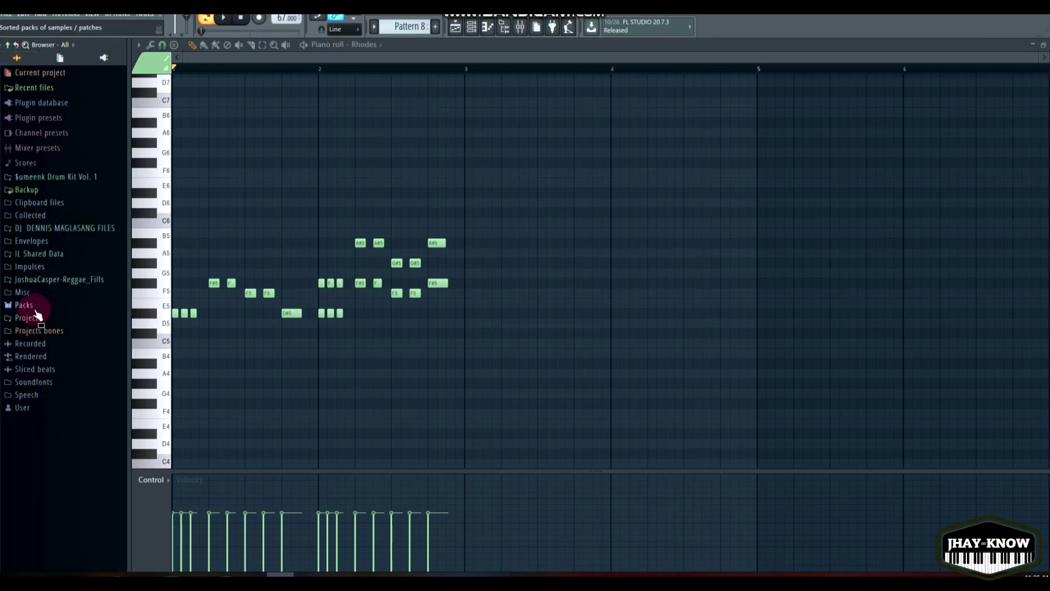
left_click(38, 343)
left_click(49, 383)
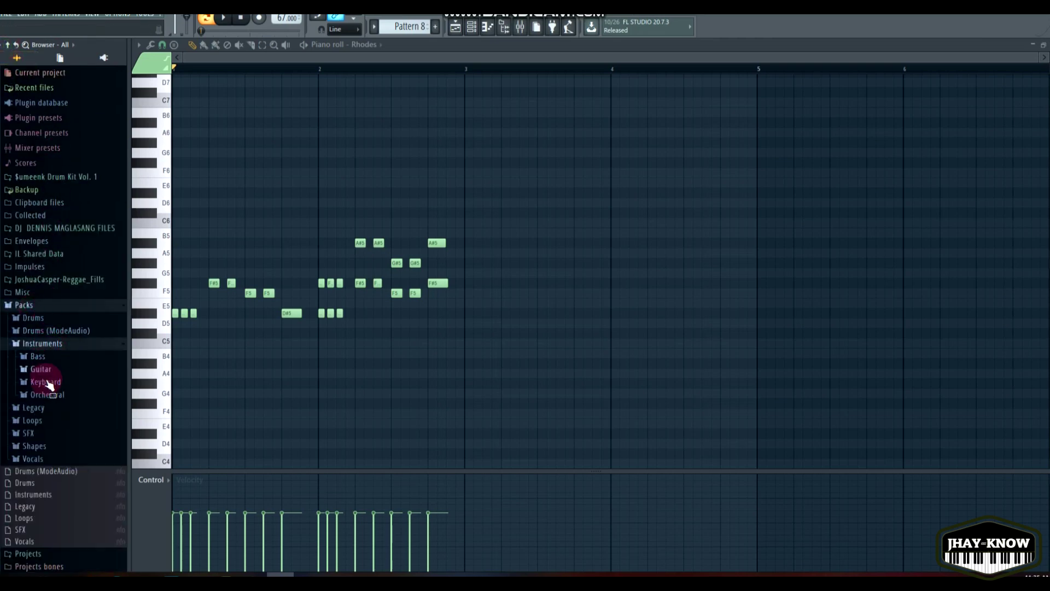
key("space")
key("space")
left_click(48, 383)
left_click(42, 429)
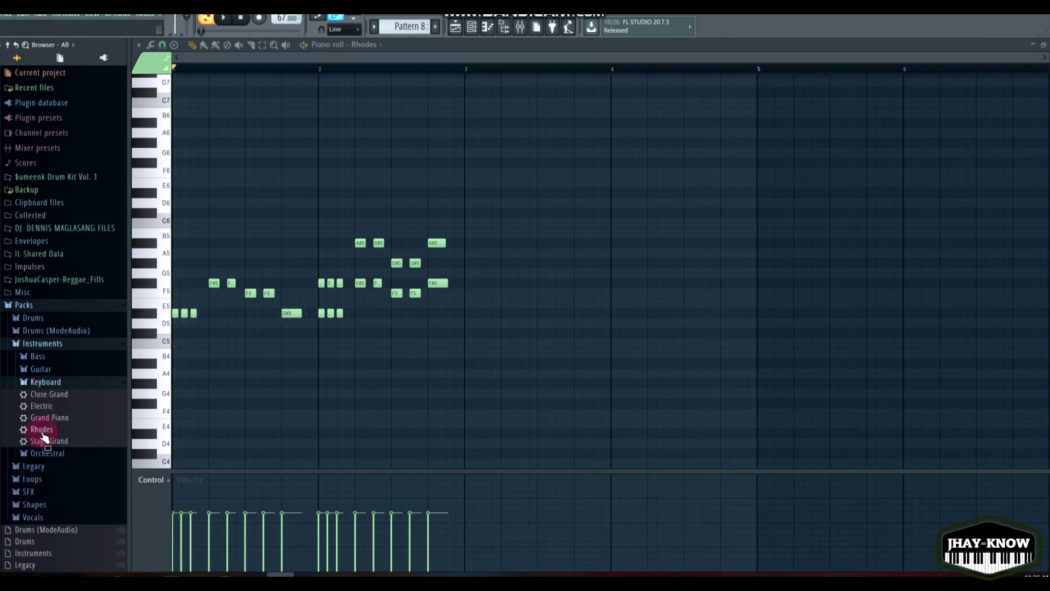
- Check the Rhodes channel in the channel rack, save the project and hide the rack
left_click(471, 28)
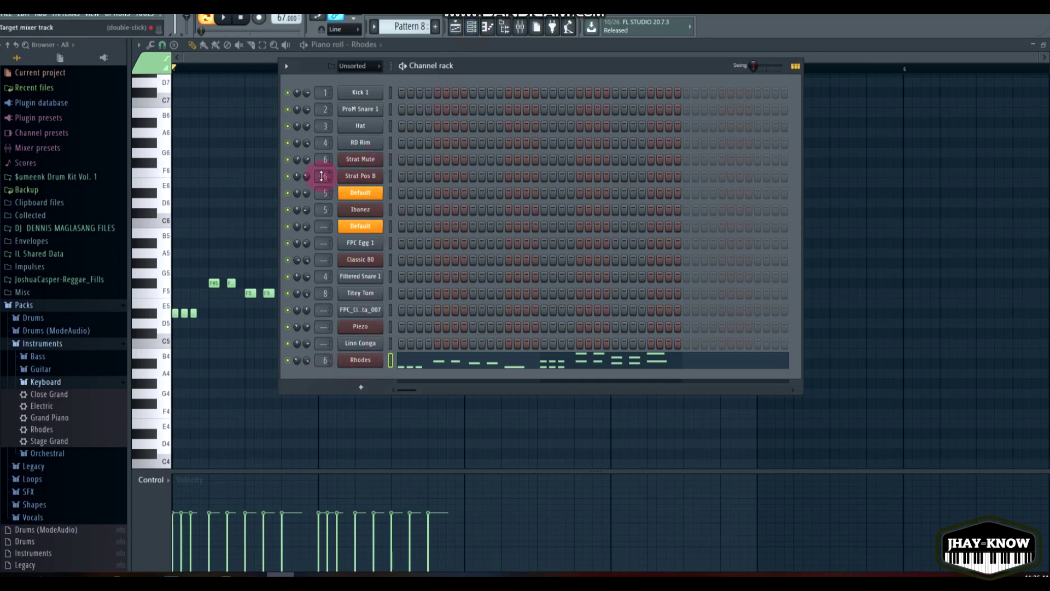
key("ctrl+s")
key("F6")
- Play Pattern 8's Rhodes notes several times, save the project and examine the bar 2 chords up close
key("space")
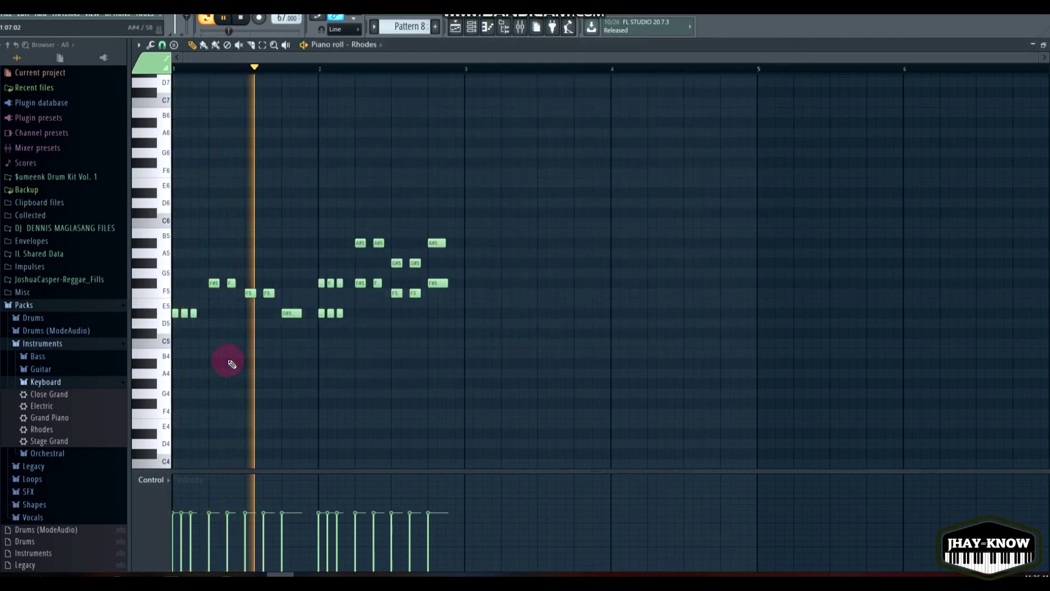
key("space")
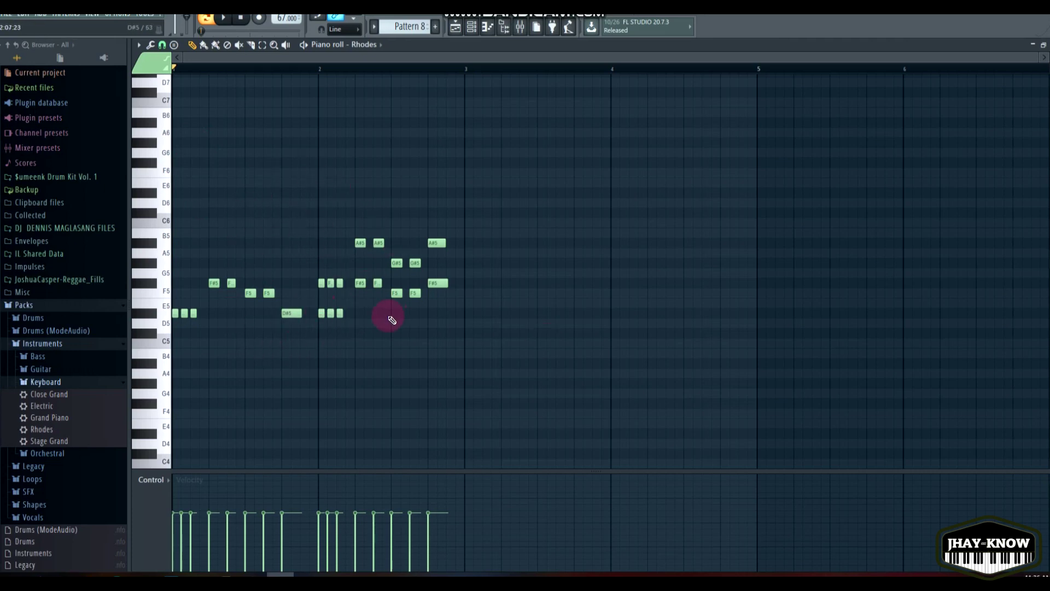
key("space")
key("space")
key("space")
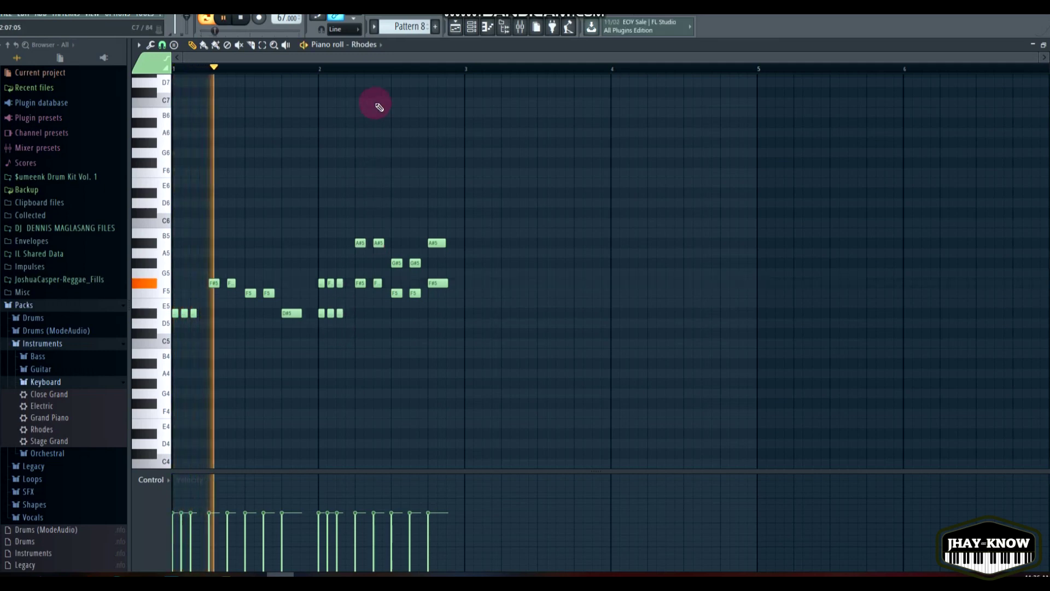
key("ctrl+s")
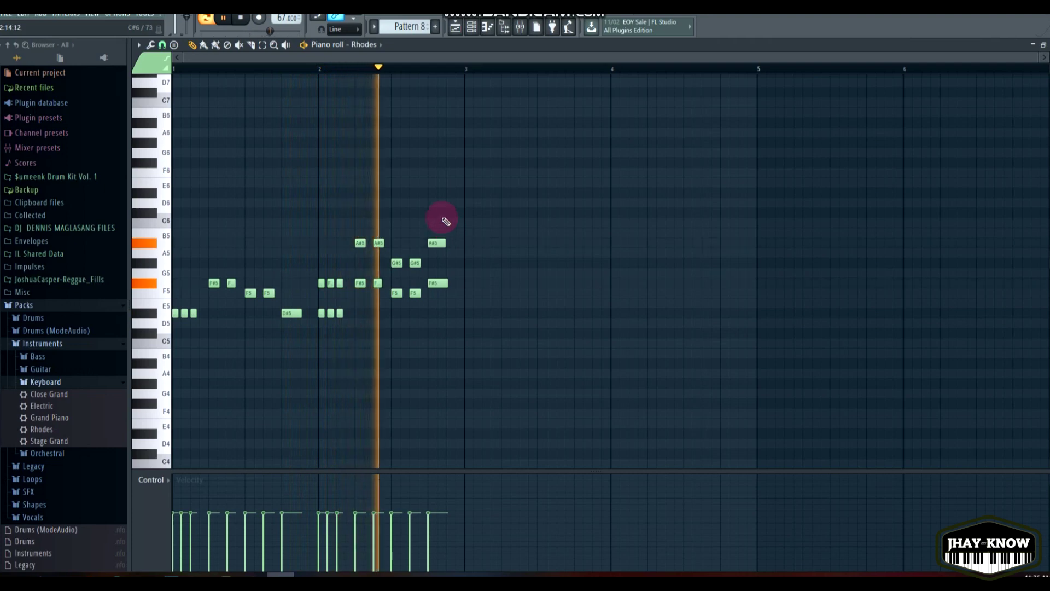
key("space")
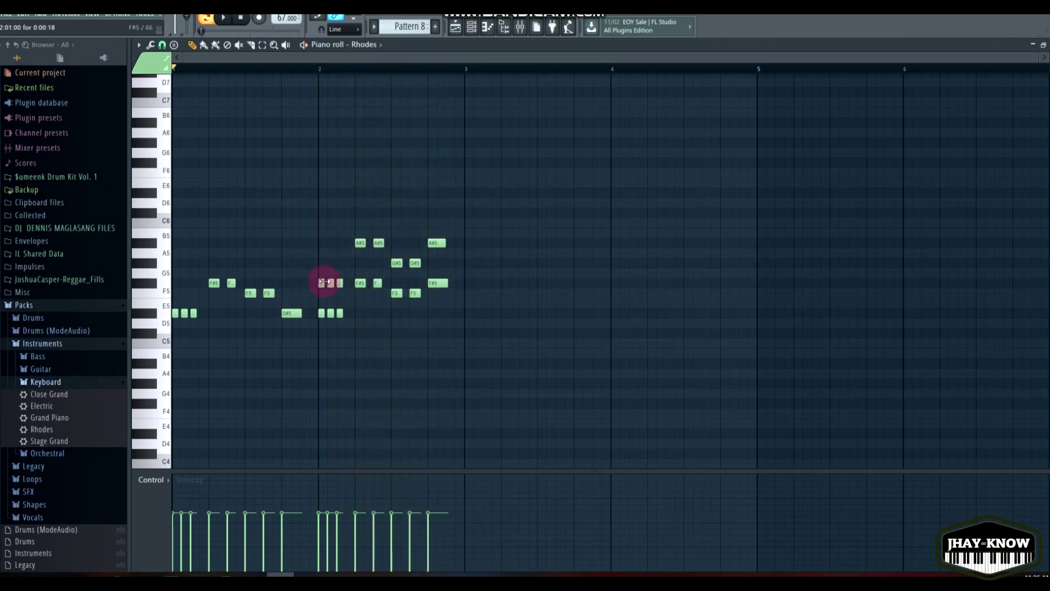
scroll(328, 289, "up", 3)
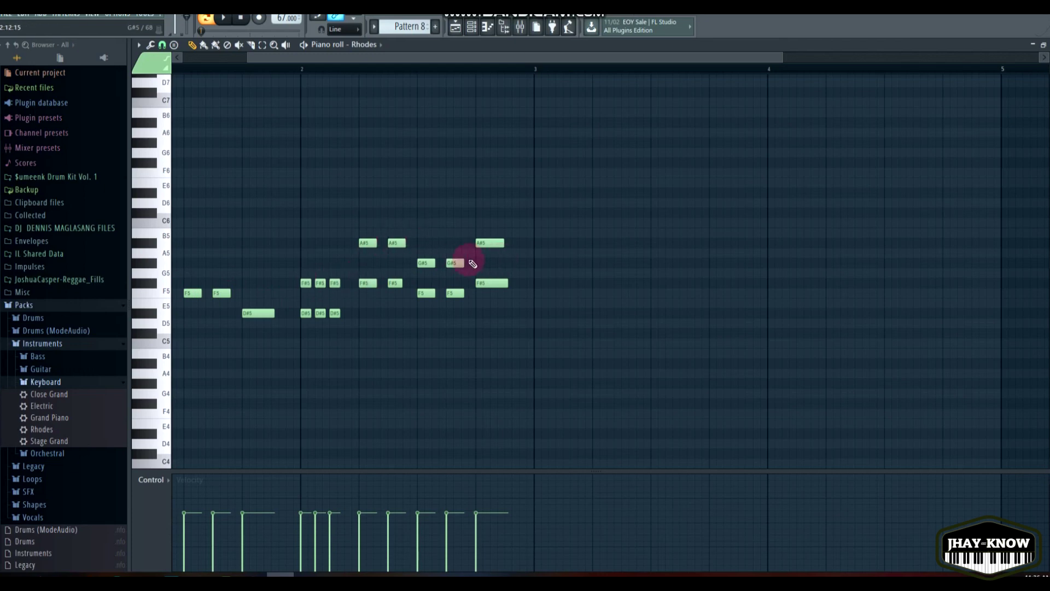
- Return to the playlist and set the song's playback position to bar 5
left_click(473, 31)
left_click(457, 34)
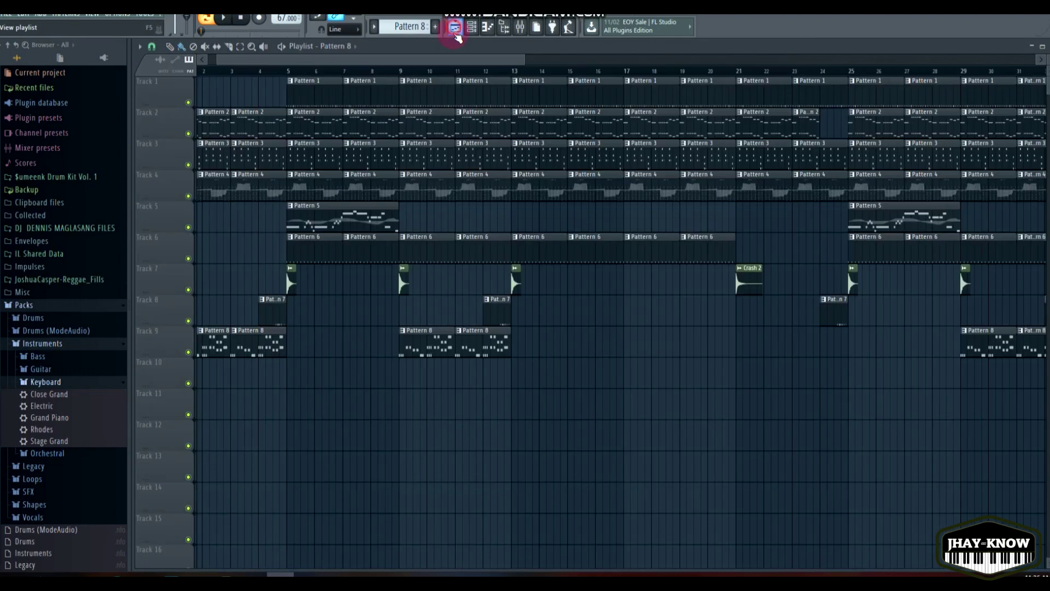
left_click(289, 73)
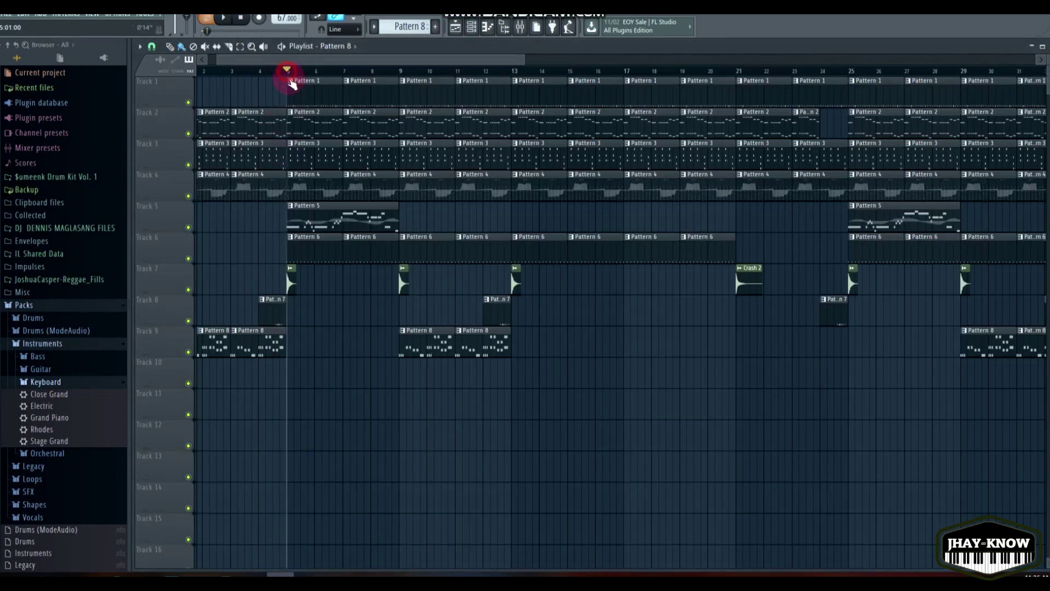
scroll(328, 300, "down", 3)
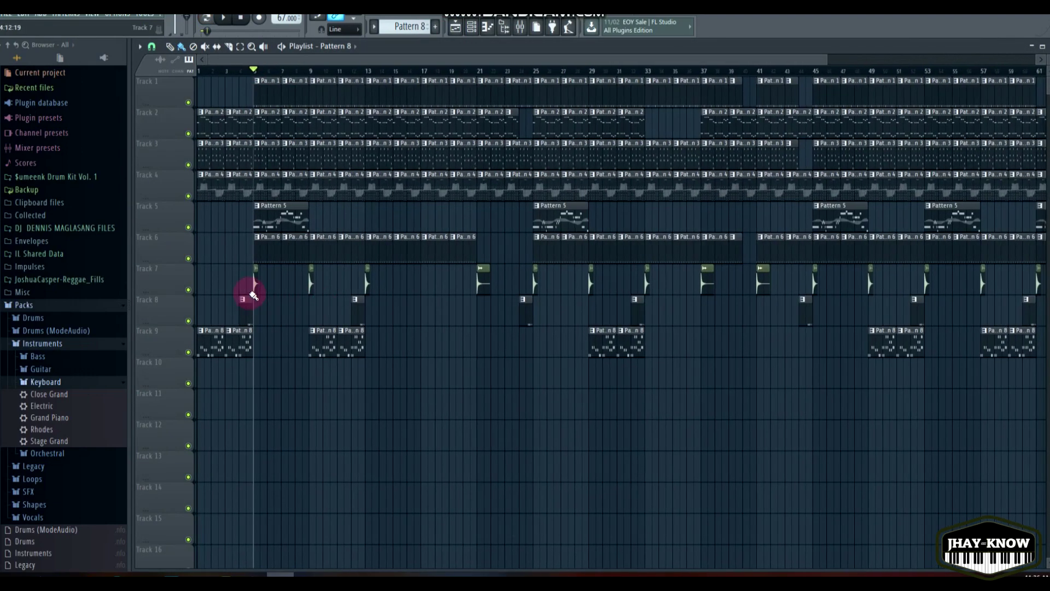
scroll(276, 248, "up", 3)
- Open Pattern 5's Strat Pos B notes in the piano roll from Track 5 and play them in pattern mode
double_click(277, 225)
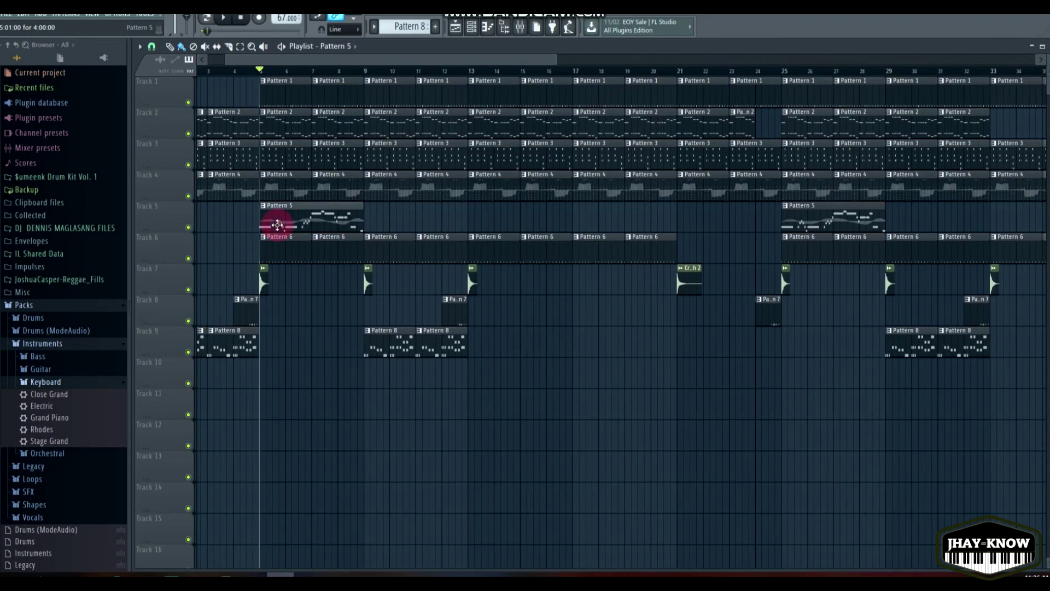
left_click(291, 28)
left_click(206, 23)
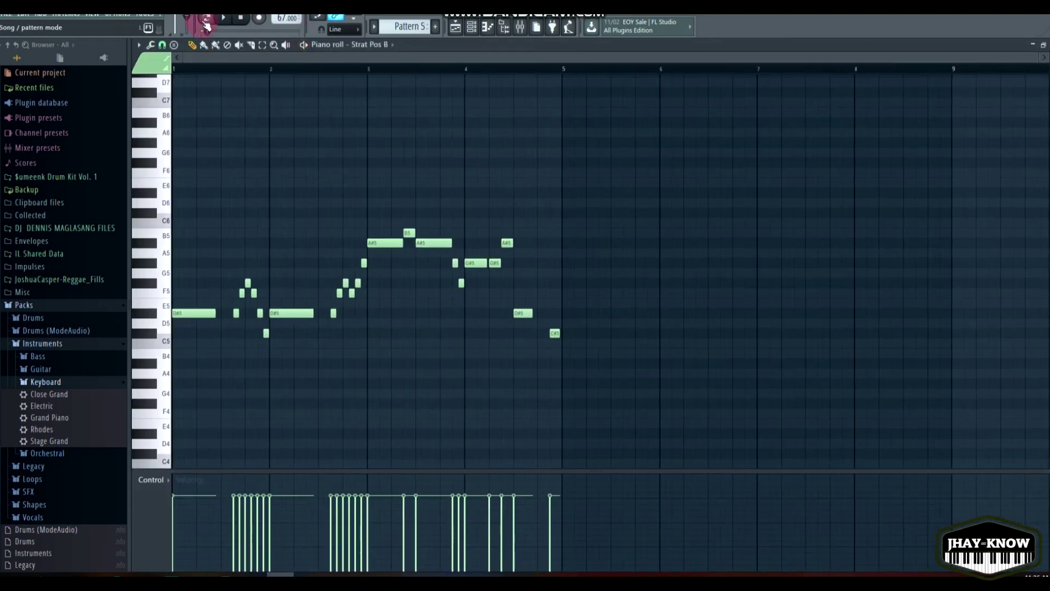
key("space")
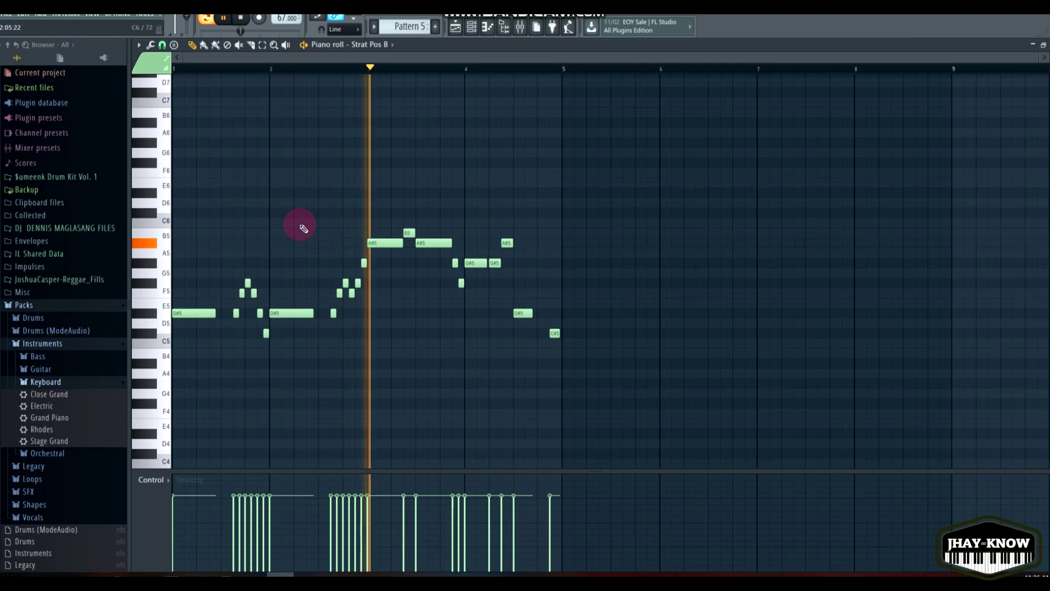
- Show Strat Pos B in the channel rack, stop playback and locate its preset in the Guitar instruments folder
key("F6")
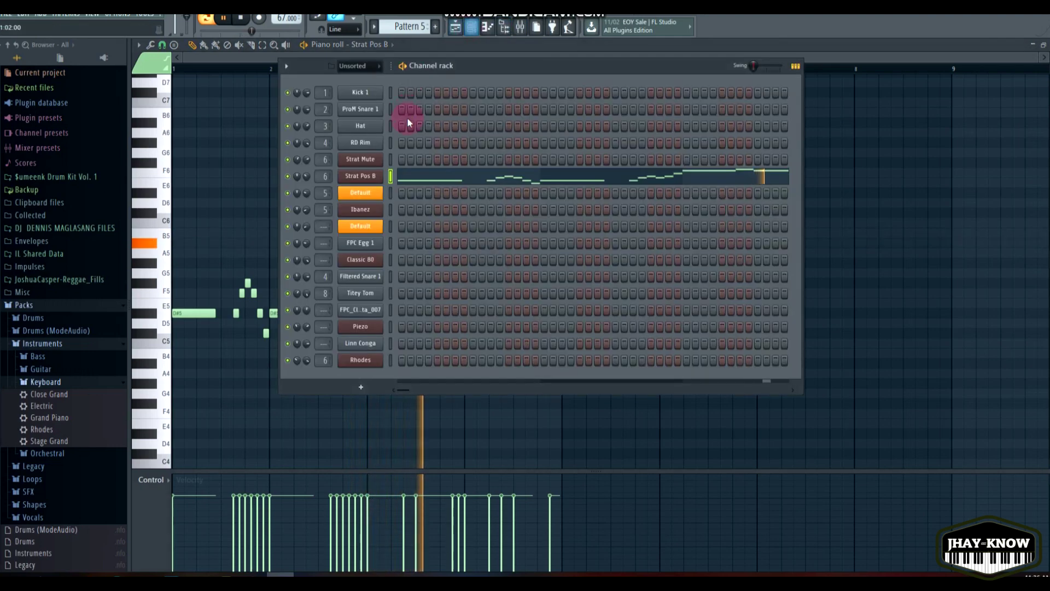
left_click(147, 272)
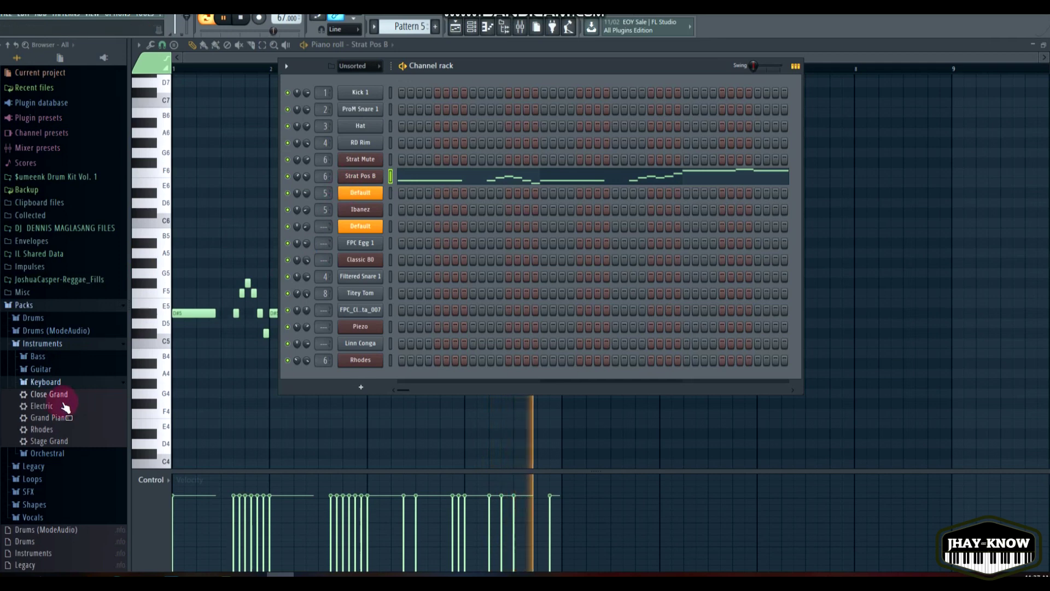
key("space")
left_click(52, 372)
left_click(55, 465)
left_click_drag(52, 469, 342, 194)
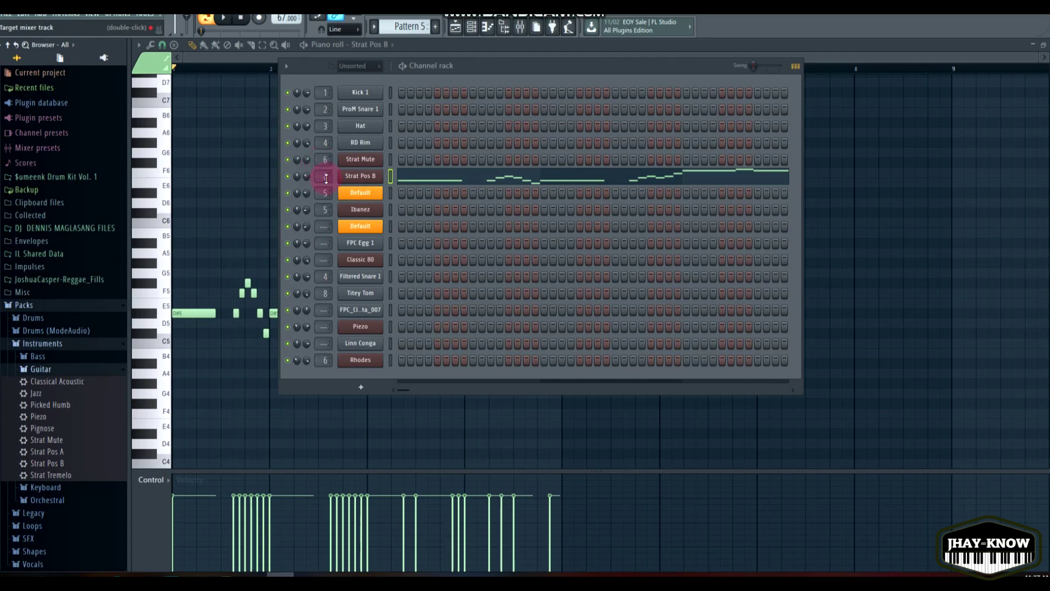
- Play the full song arrangement in the playlist from bar 5 and stop it
left_click(455, 27)
left_click(261, 70)
key("space")
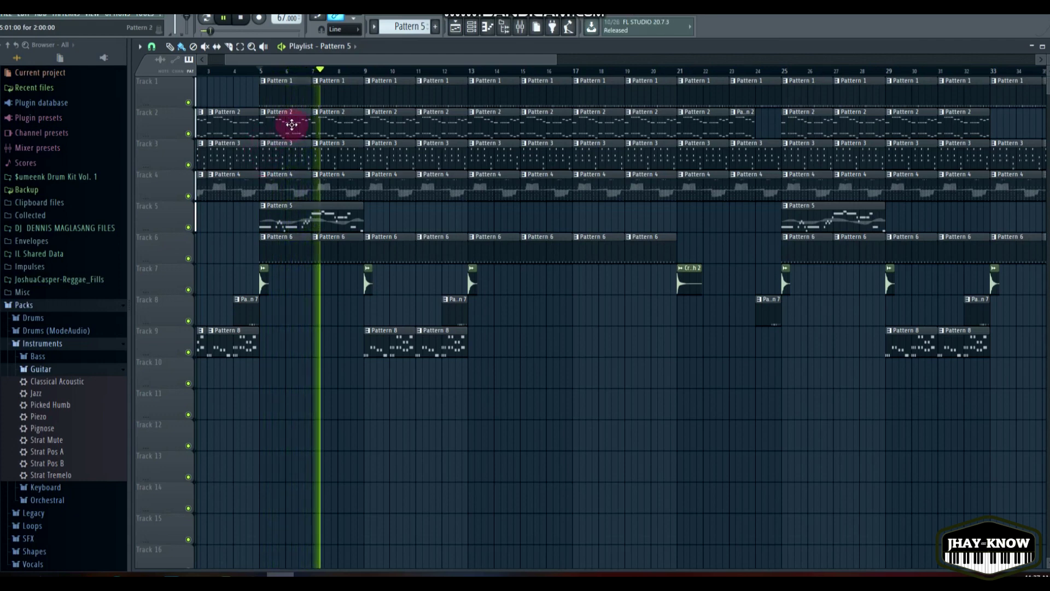
key("space")
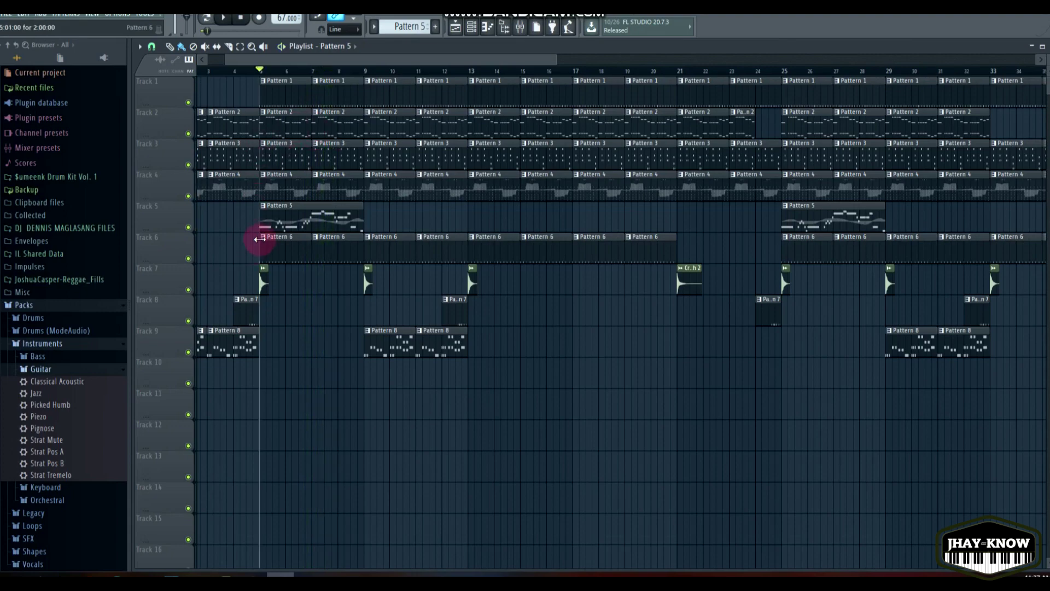
- Open Pattern 1's ProM Snare 1 notes in the piano roll from Track 1 of the playlist
scroll(276, 171, "up", 5, "ctrl")
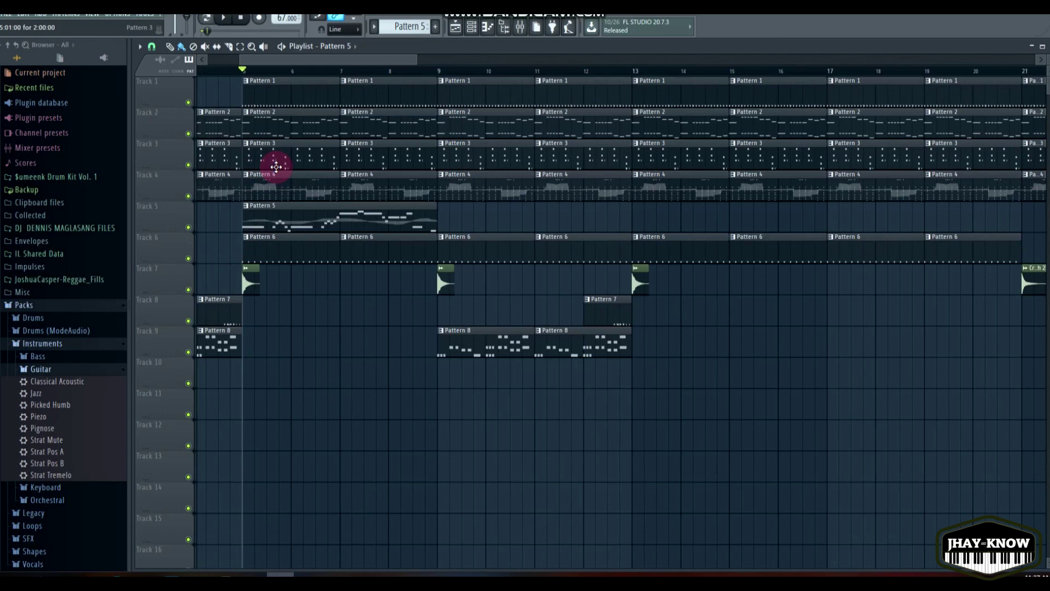
double_click(270, 99)
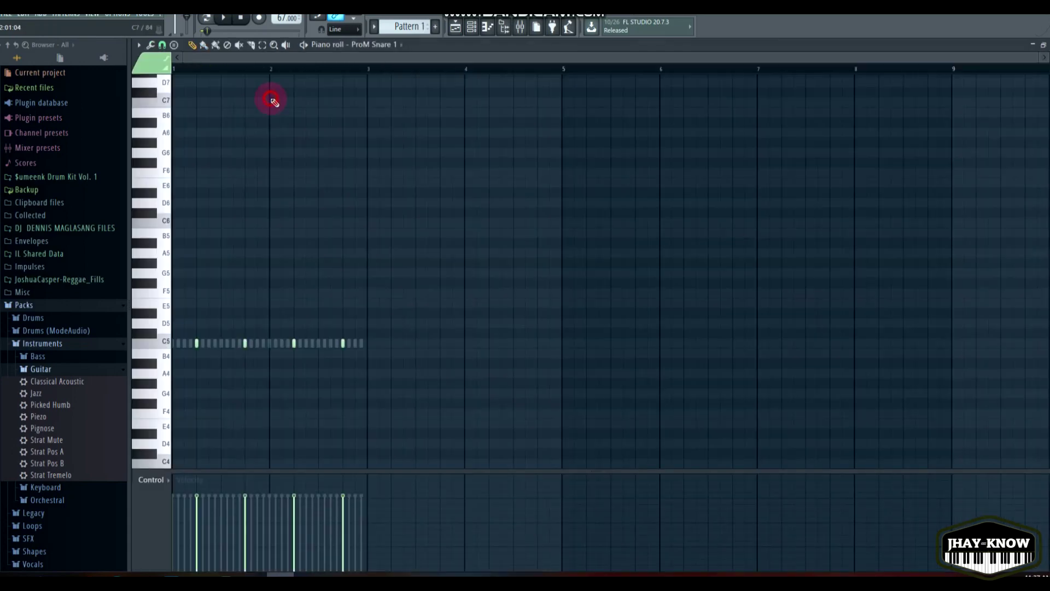
- Show Pattern 1's drum channels in the channel rack, play the pattern and stop it
left_click(471, 27)
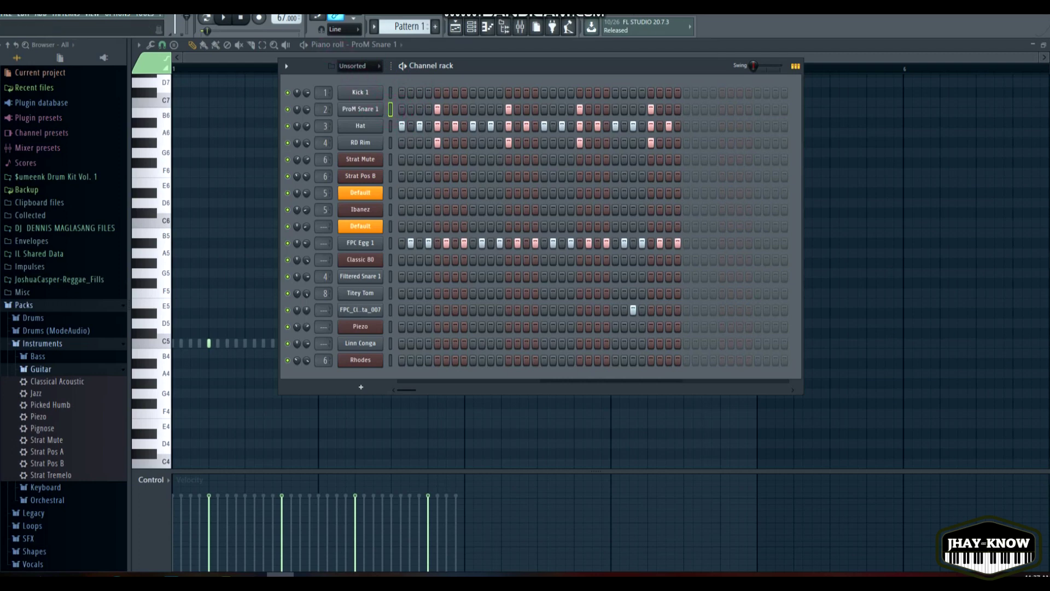
left_click(223, 17)
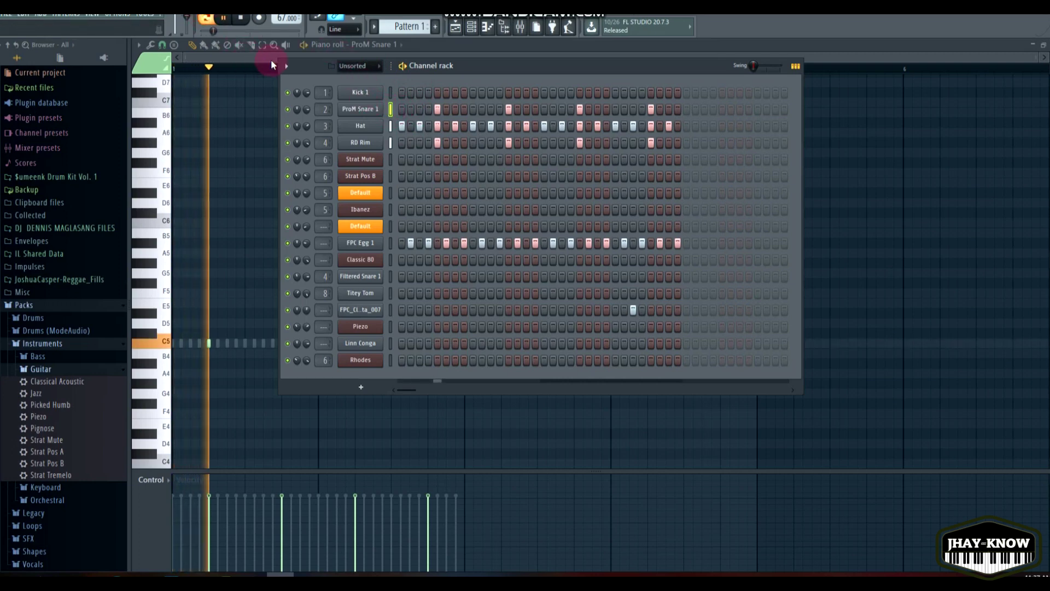
key("space")
- Copy the Kick 1 steps from Pattern 6 into Pattern 1, play the combined drums and stop playback
scroll(410, 25, "down", 5)
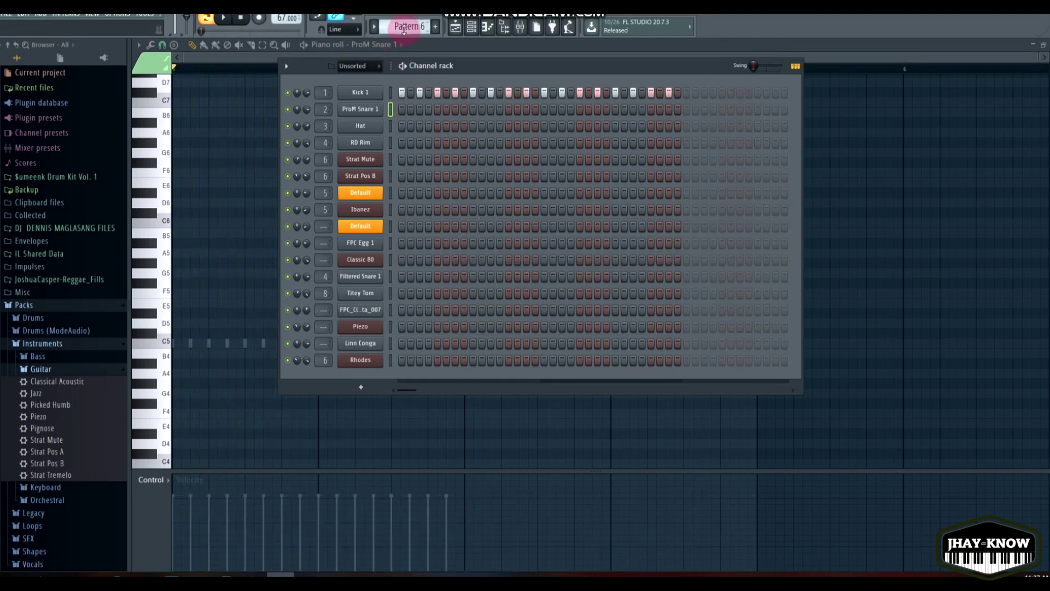
scroll(404, 25, "up", 5)
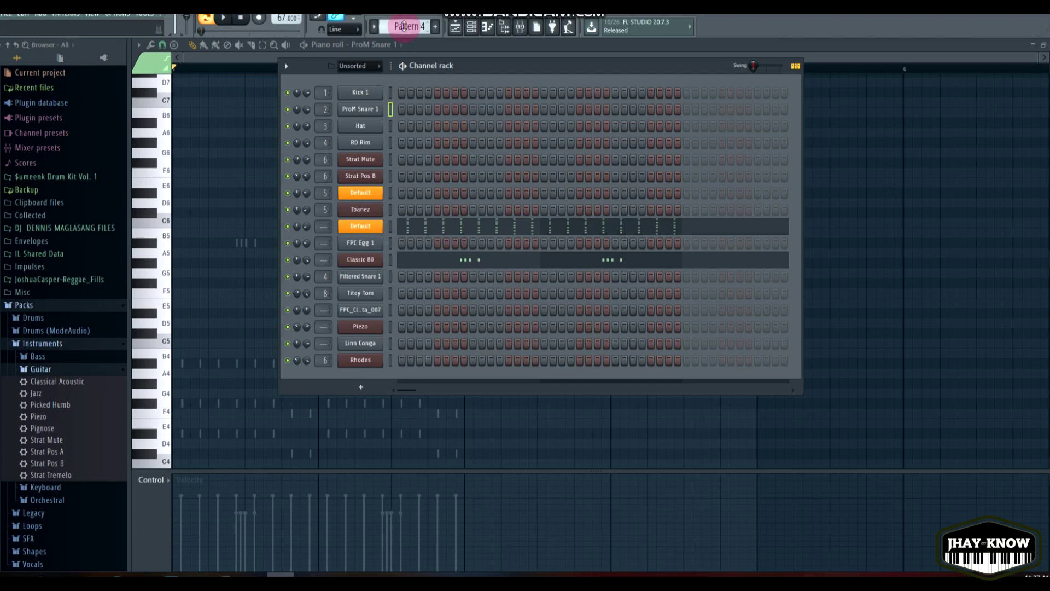
scroll(403, 26, "down", 5)
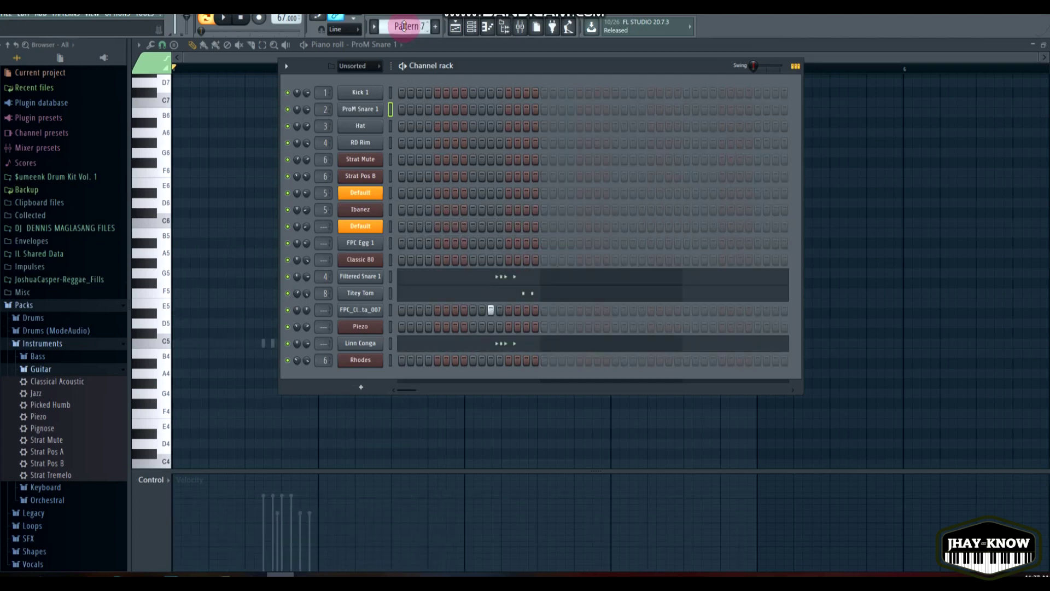
right_click(352, 93)
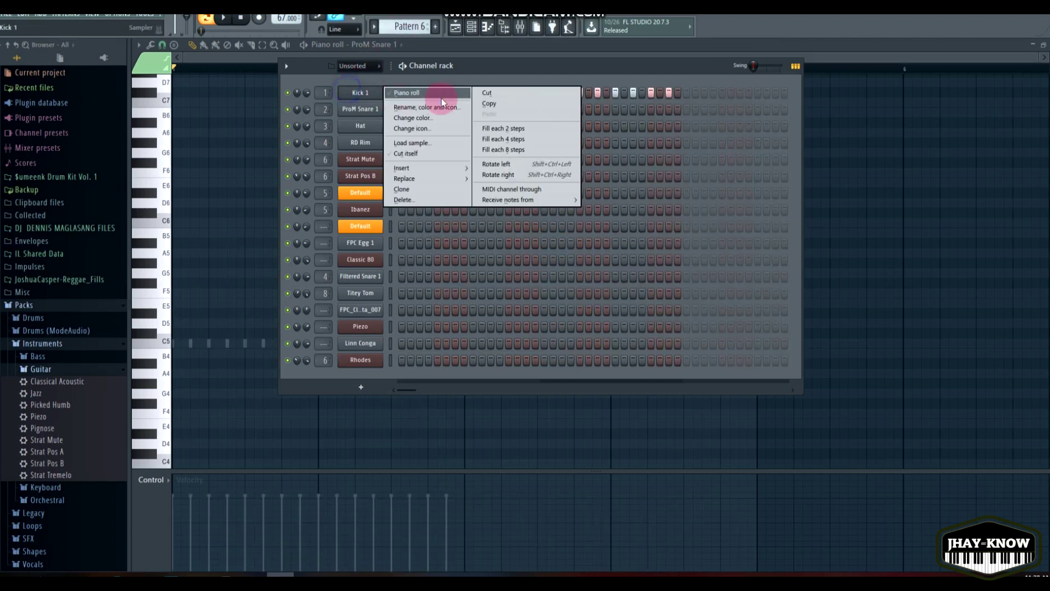
left_click(485, 101)
scroll(407, 26, "up", 5)
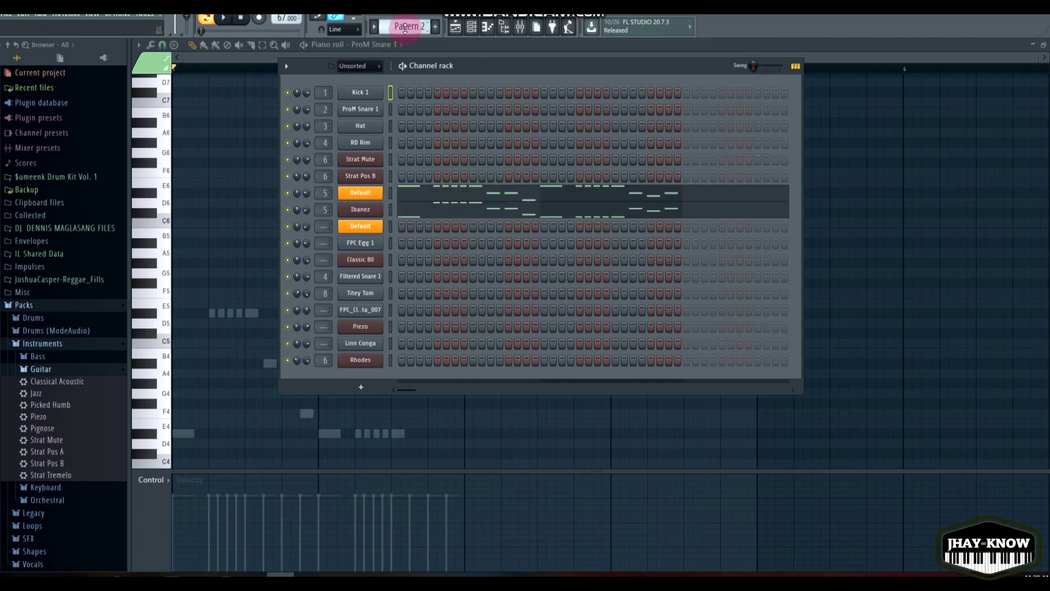
right_click(366, 96)
left_click(490, 111)
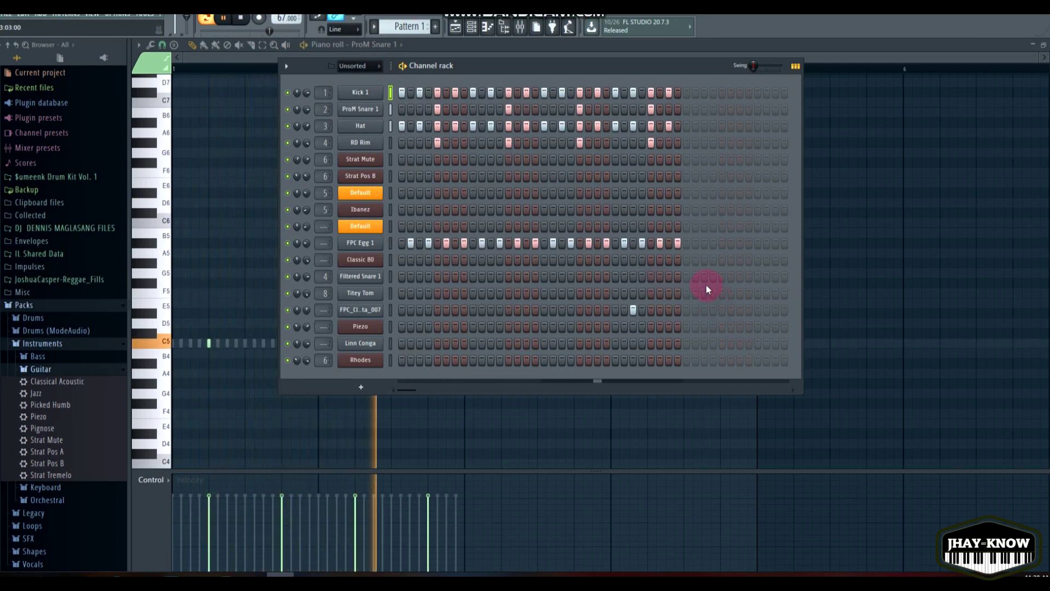
key("space")
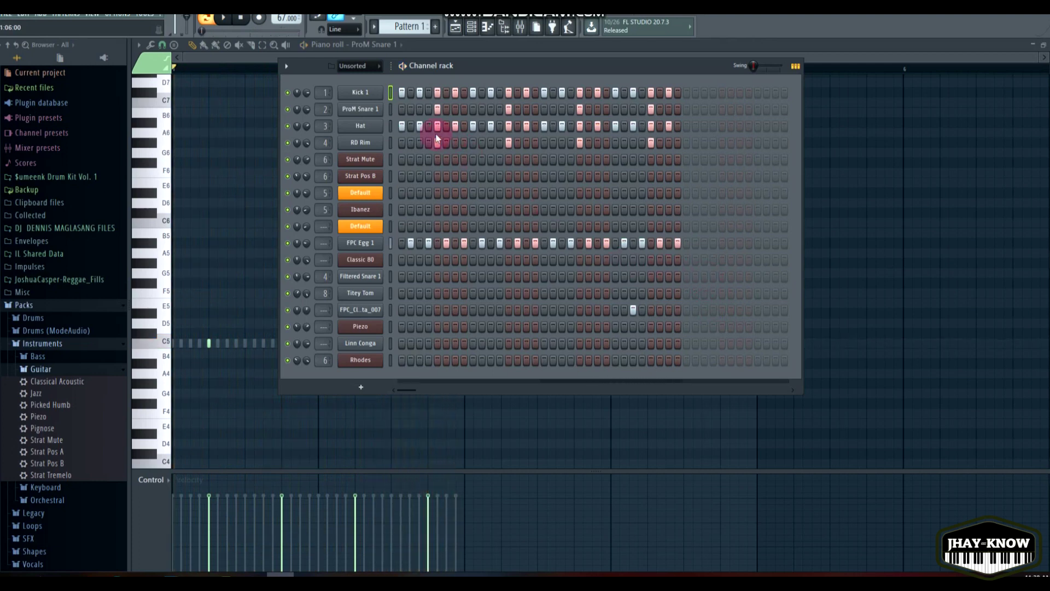
- Cut the Kick 1 steps from Pattern 1, then play the pattern without the kick and stop it
right_click(366, 97)
left_click(515, 95)
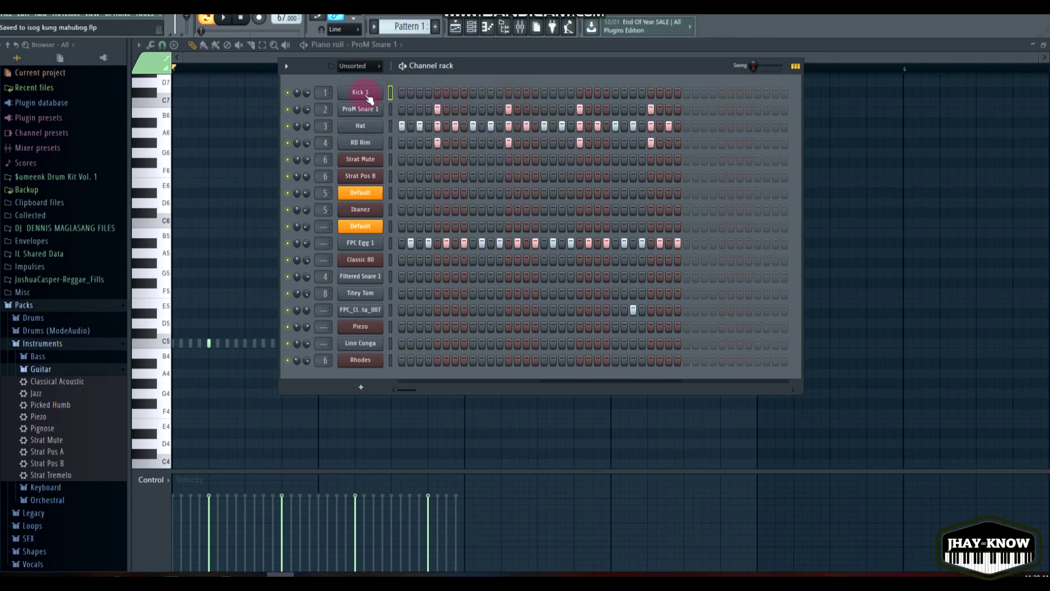
key("space")
key("space")
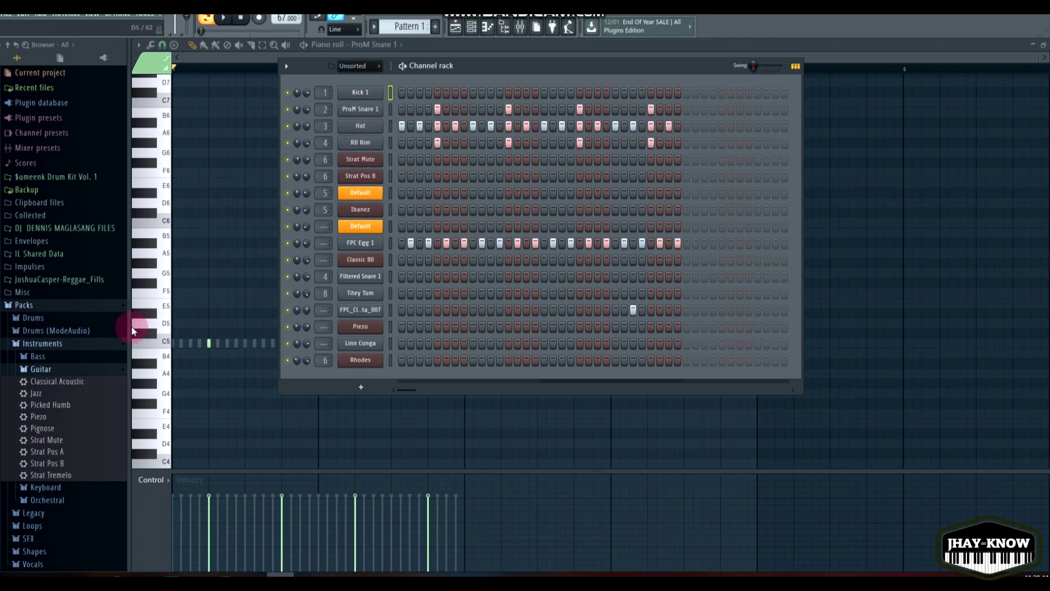
- Open the Snares folder of the Drums pack and audition several Grv Snareclap samples, including Grv Snareclap 29
left_click(38, 318)
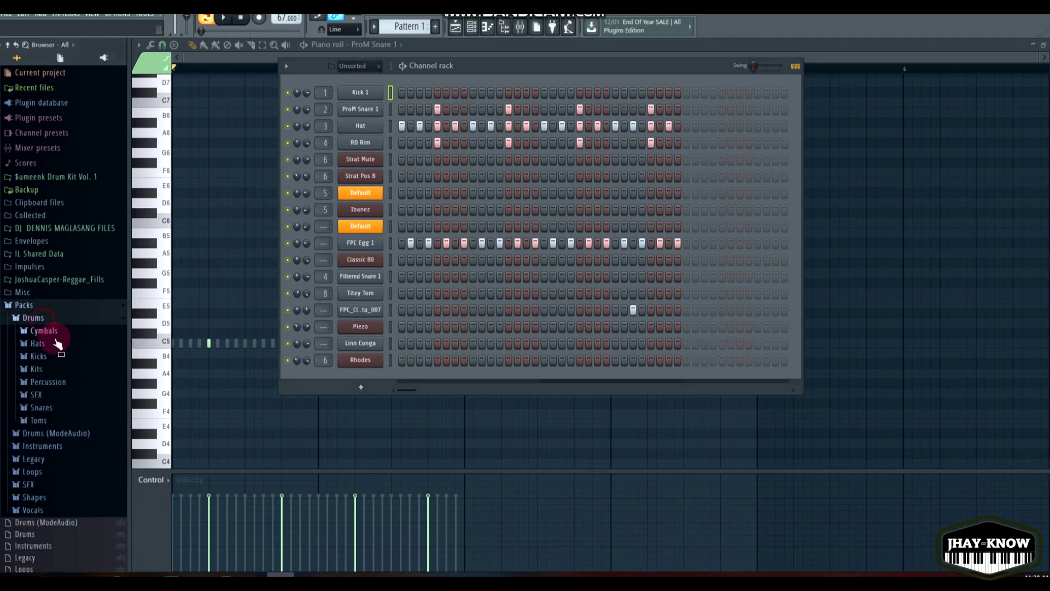
left_click(46, 409)
scroll(52, 411, "down", 8)
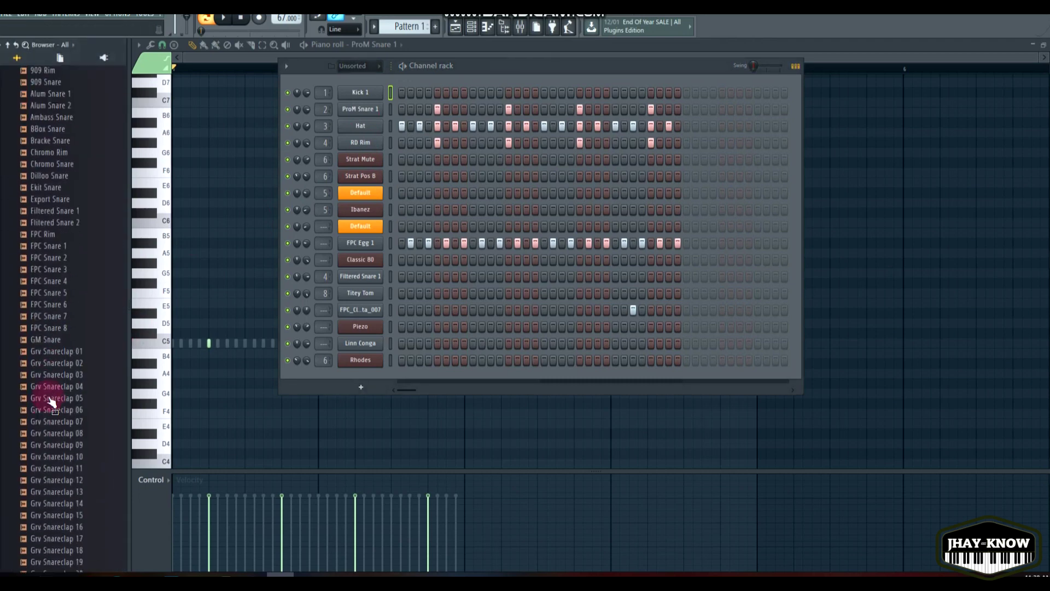
left_click(56, 363)
left_click(62, 444)
left_click(58, 466)
scroll(57, 426, "down", 6)
left_click(63, 383)
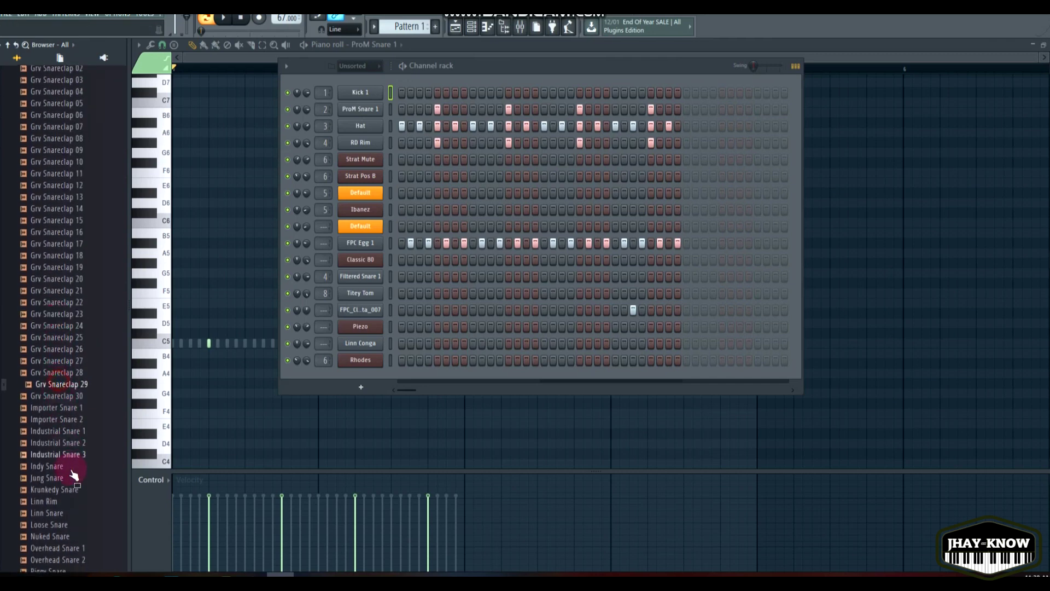
- Locate and audition RD Rim in the Snares folder as the source of the RD Rim channel
scroll(73, 475, "down", 4)
left_click(38, 327)
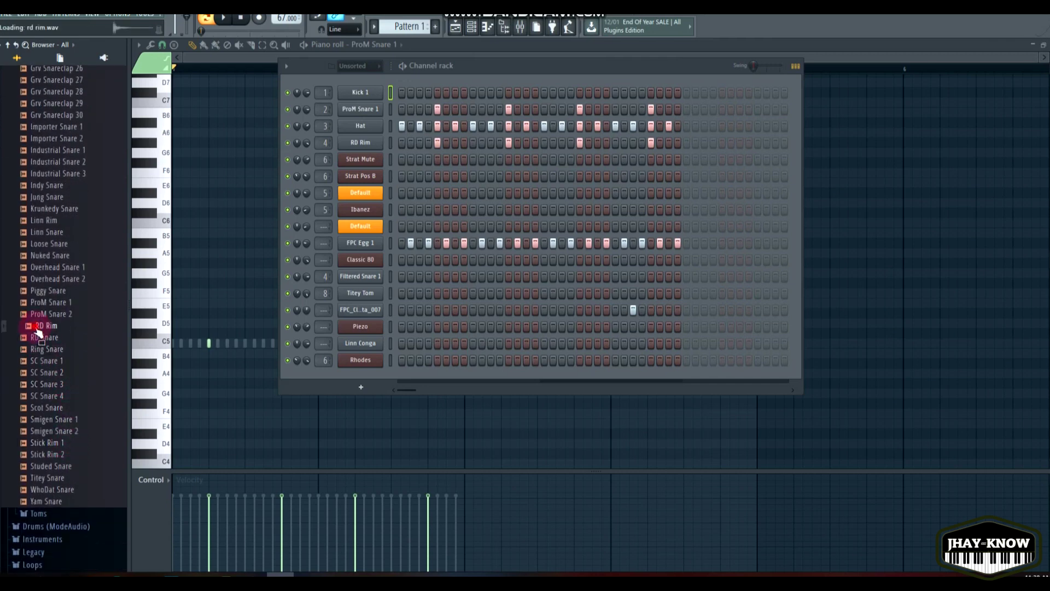
left_click_drag(38, 331, 364, 152)
left_click(362, 225)
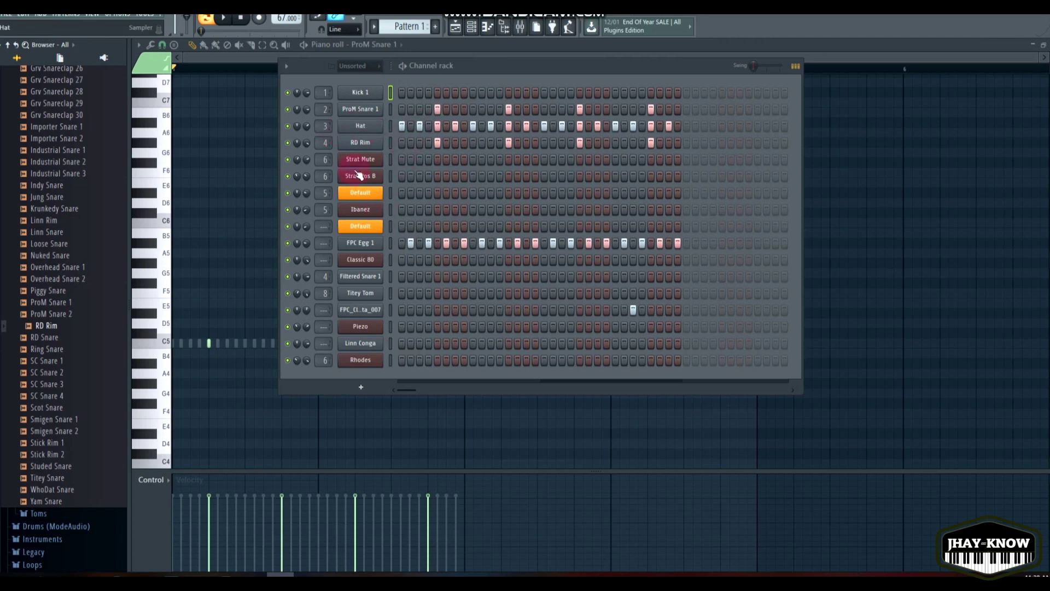
- Play Pattern 1 with the FPC Egg 1 channel muted and stop it
left_click(285, 238)
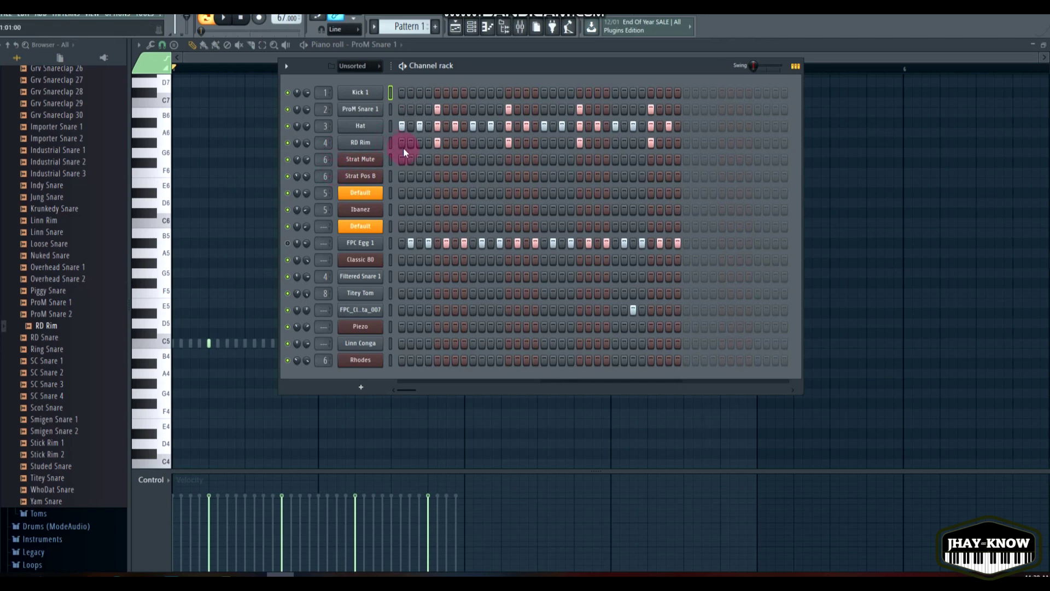
key("space")
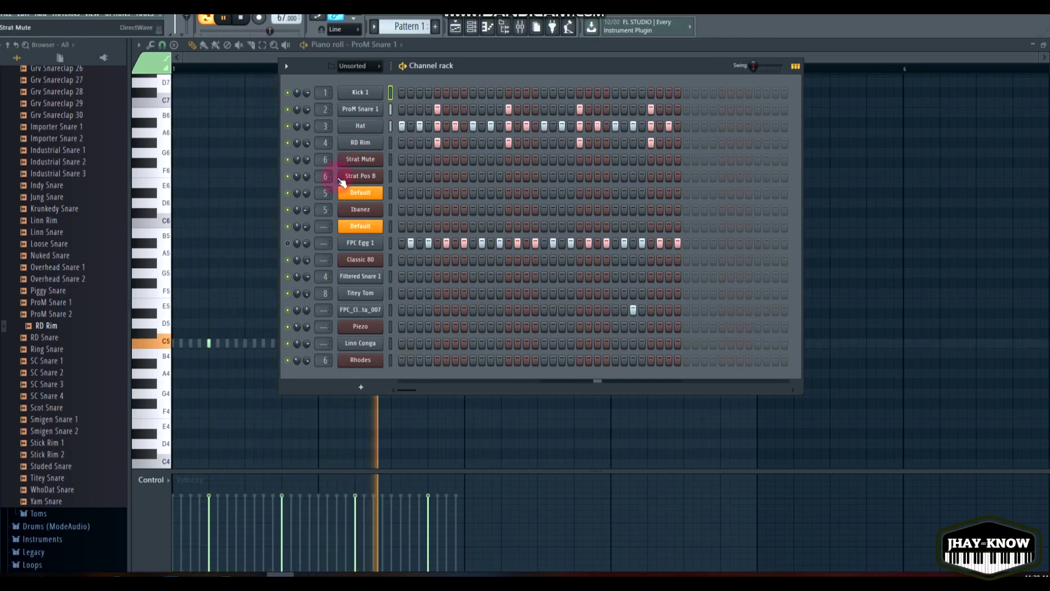
key("space")
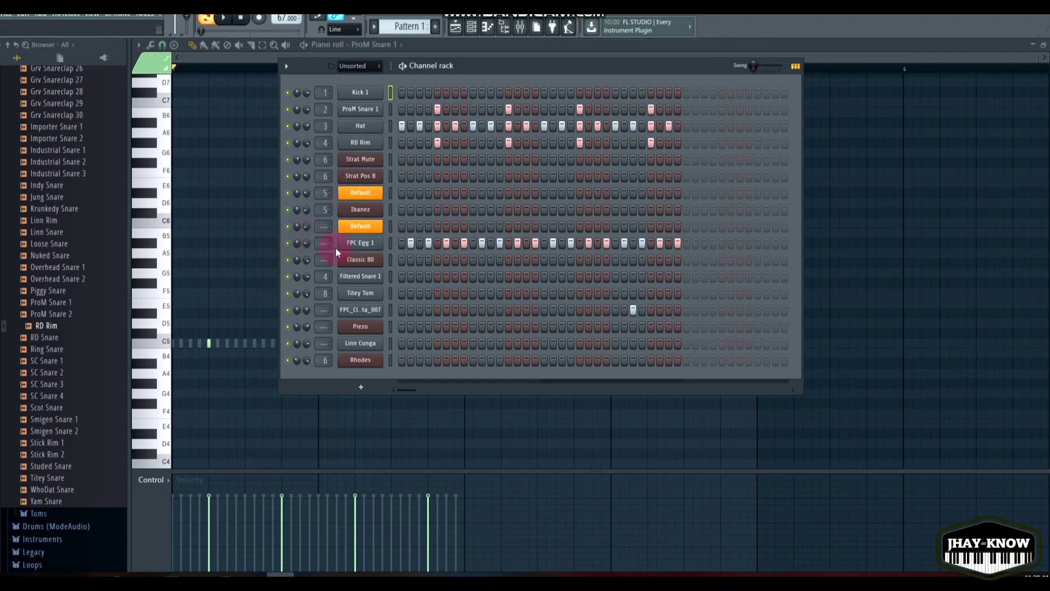
- Open the Percussion folder of the Drums pack and audition Ekit Clap 2, FPC Egg 1 and FPC Egg 2
scroll(38, 274, "up", 15)
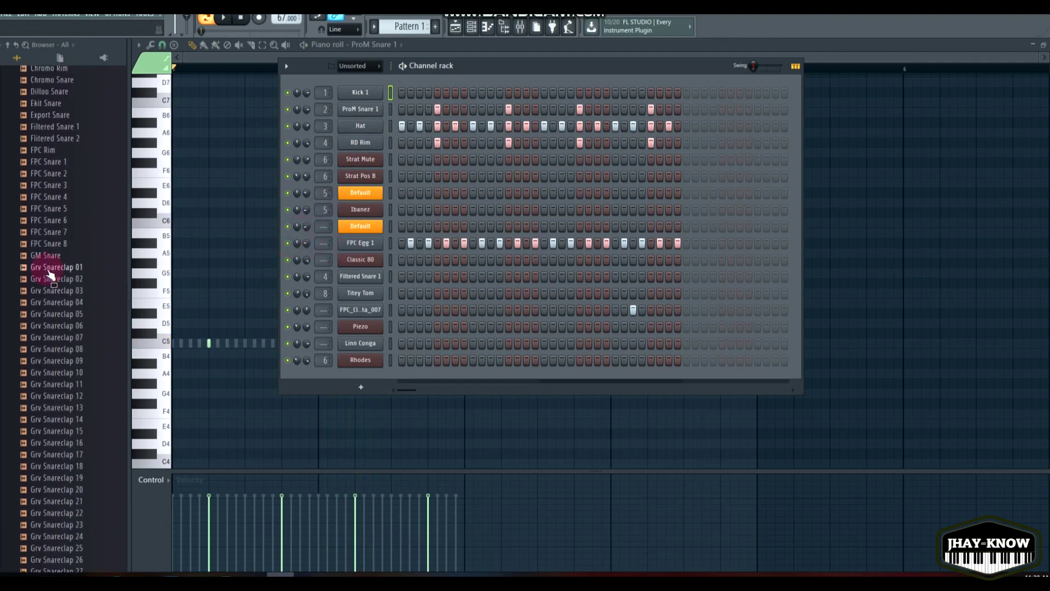
left_click(48, 323)
scroll(54, 328, "down", 6)
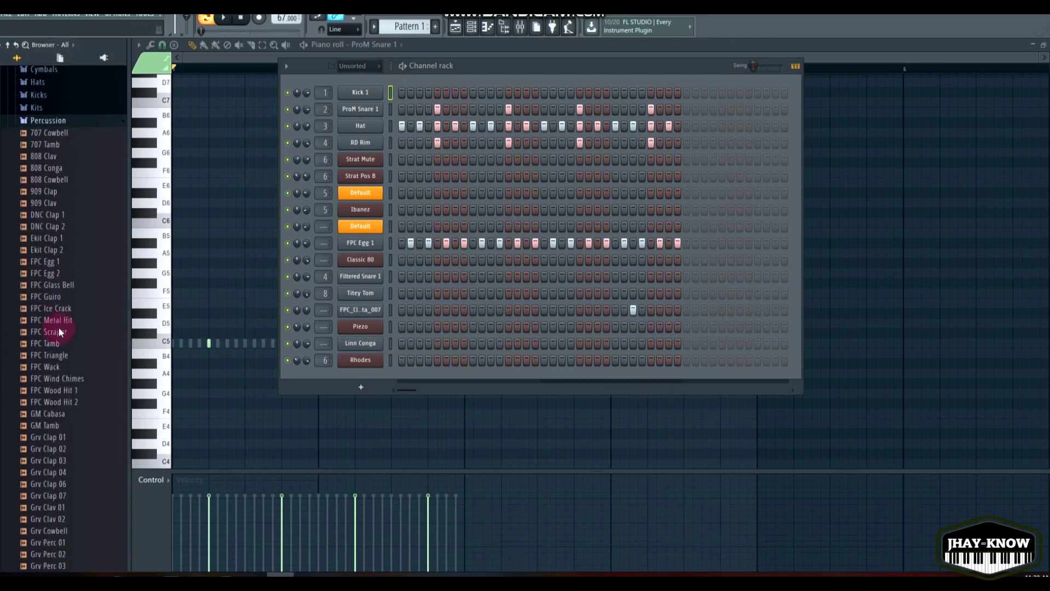
left_click_drag(65, 328, 380, 247)
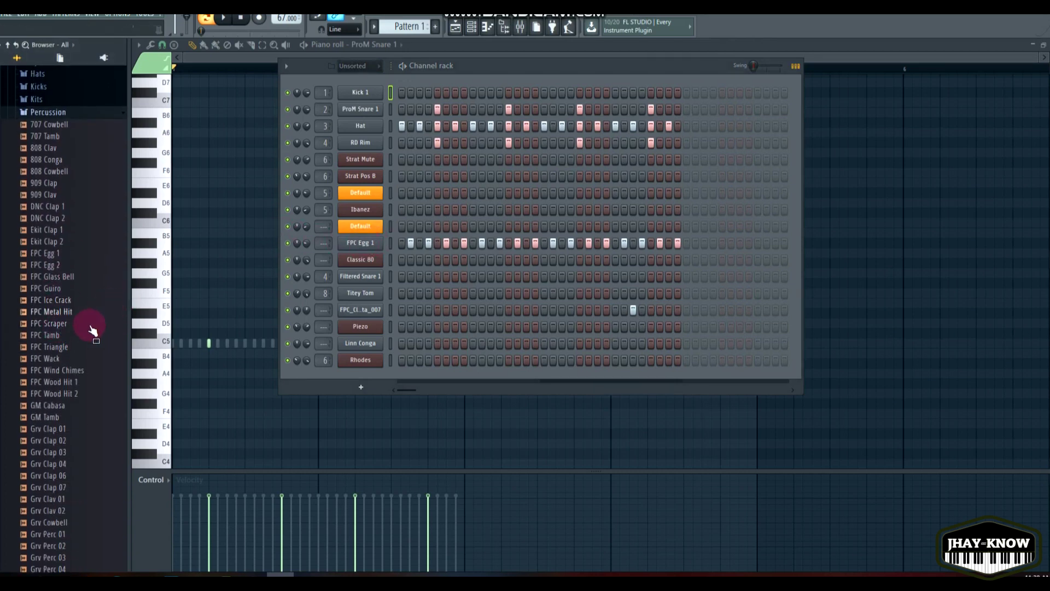
left_click(63, 245)
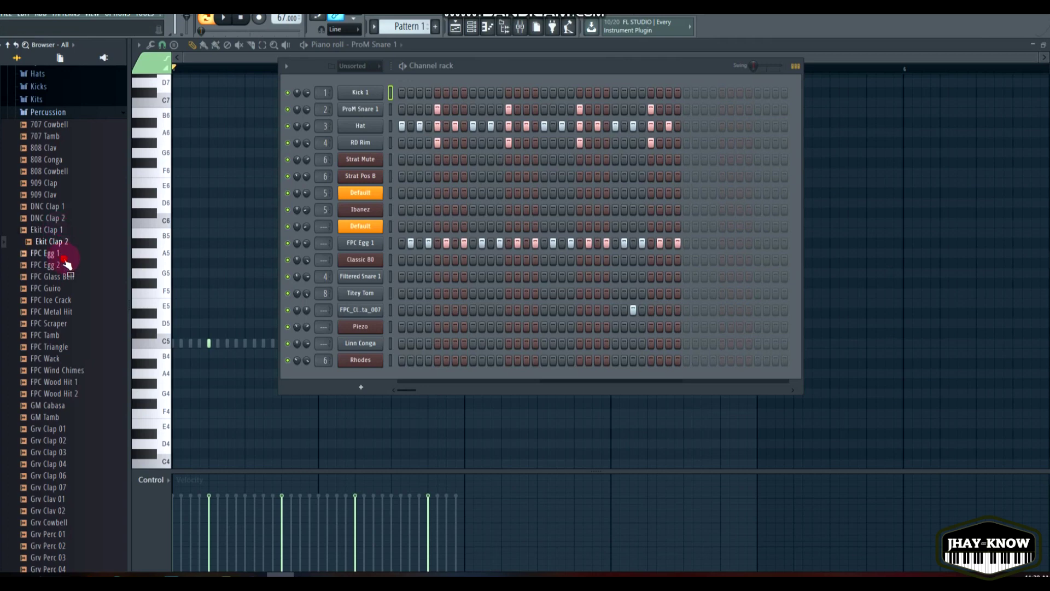
left_click(64, 256)
left_click_drag(52, 265, 399, 230)
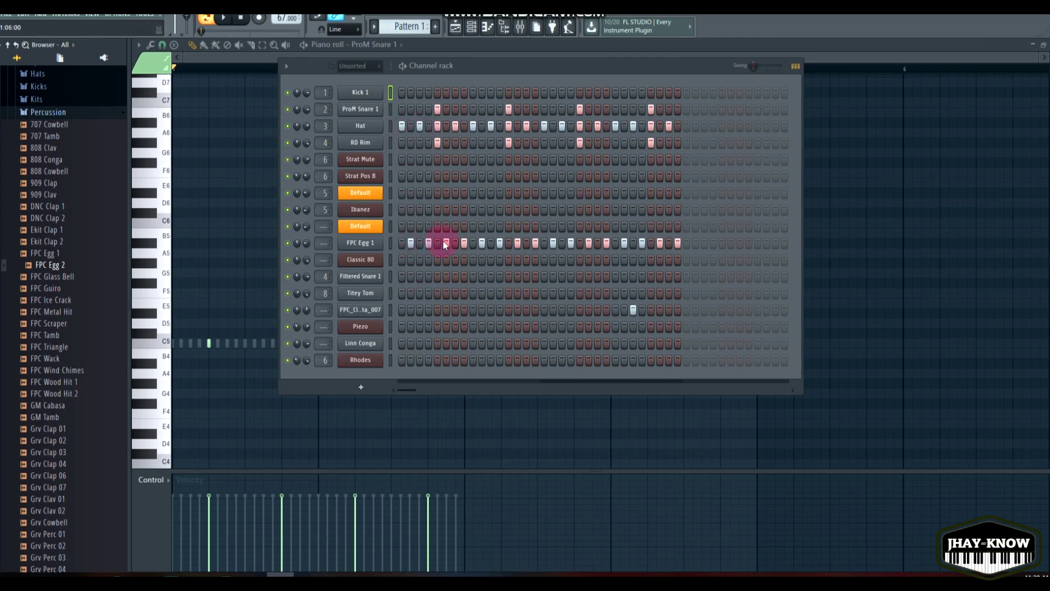
- Play and stop Pattern 1 with all its drum channels, and inspect the FPC_Cl..ta_007 channel
key("space")
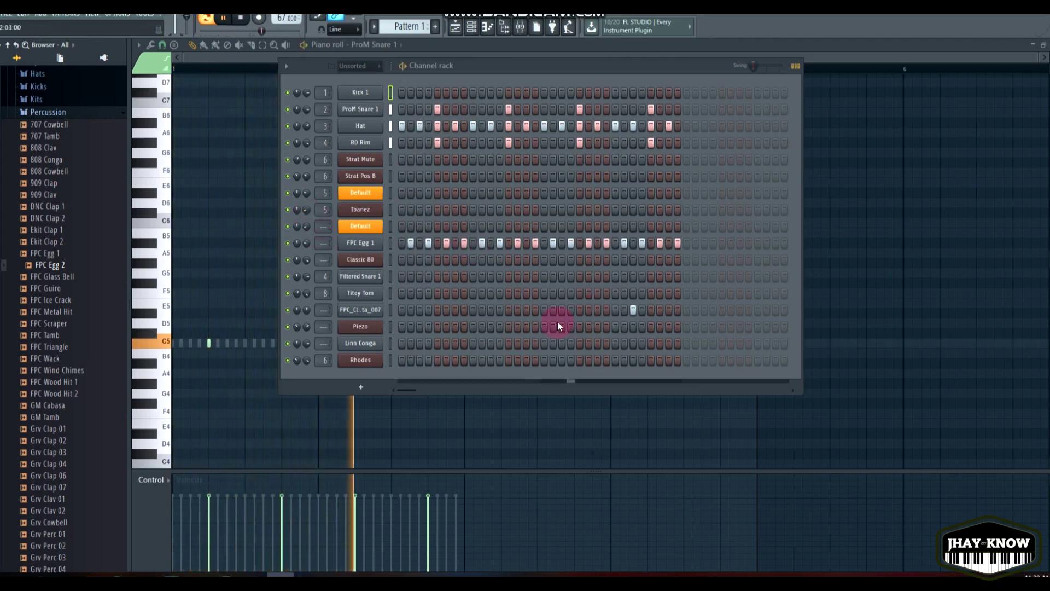
key("space")
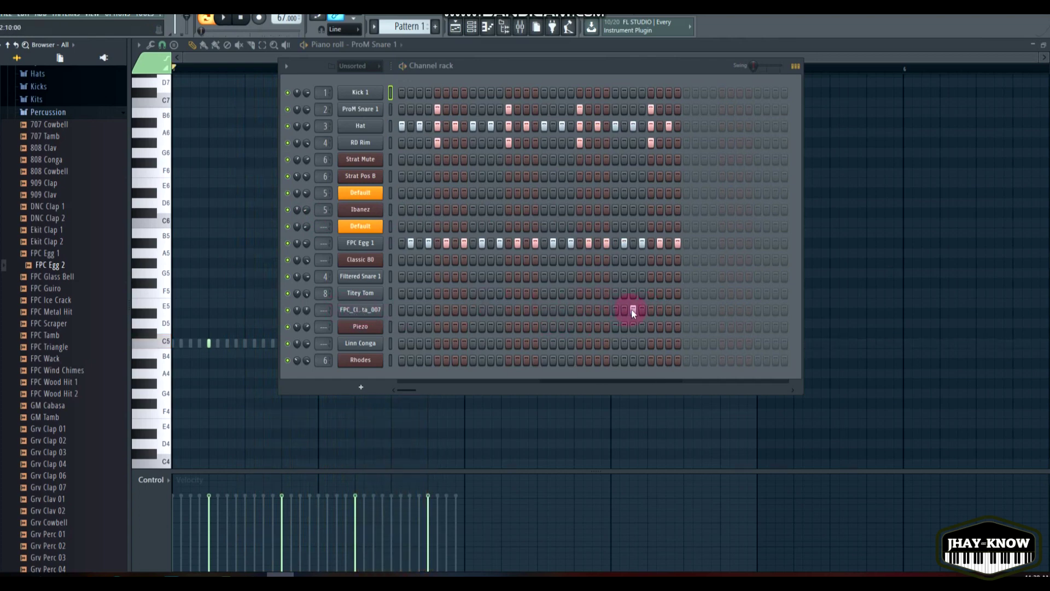
left_click(360, 311)
left_click(502, 155)
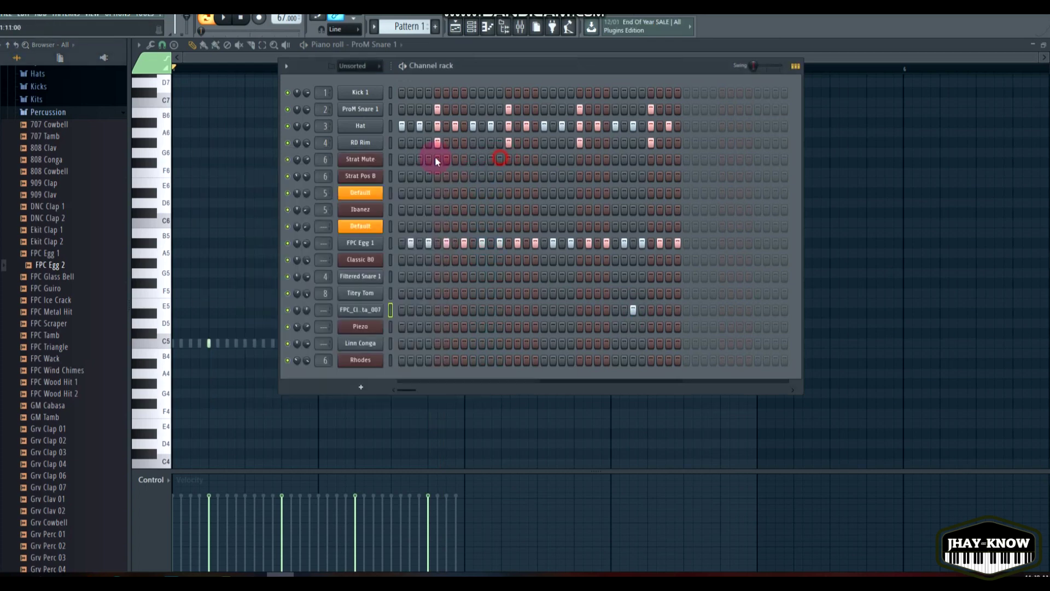
- Audition hat samples such as 808 OH and Chromo CH 1 from the Drums pack's Hats folder, and briefly play Pattern 1
scroll(82, 289, "up", 5)
scroll(69, 305, "down", 1)
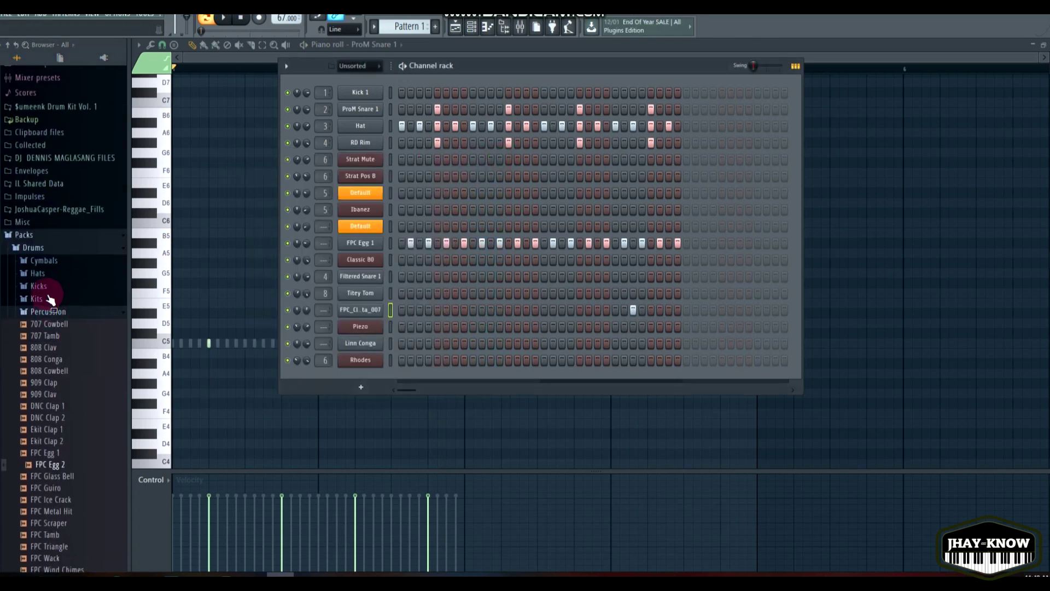
left_click(43, 272)
left_click(53, 331)
left_click(58, 356)
left_click(63, 402)
left_click(62, 414)
left_click(59, 460)
left_click(53, 484)
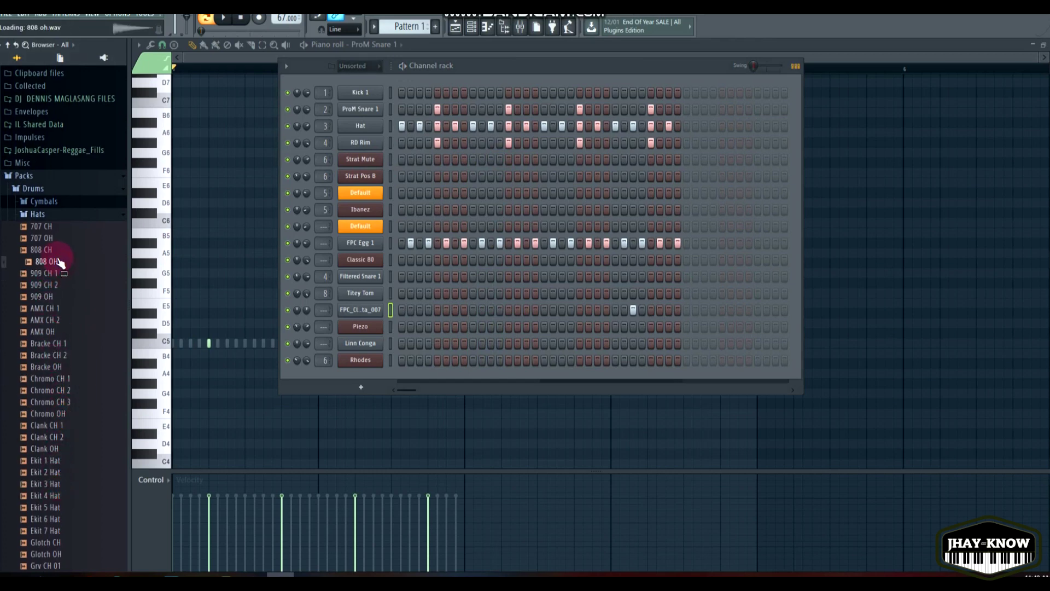
left_click(58, 308)
left_click(56, 331)
left_click(52, 378)
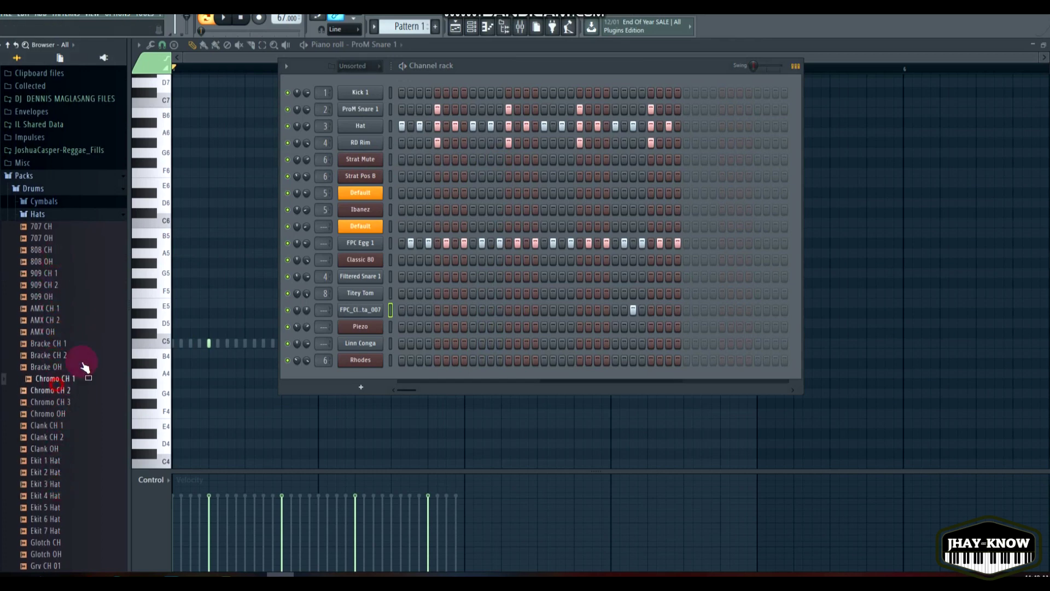
key("space")
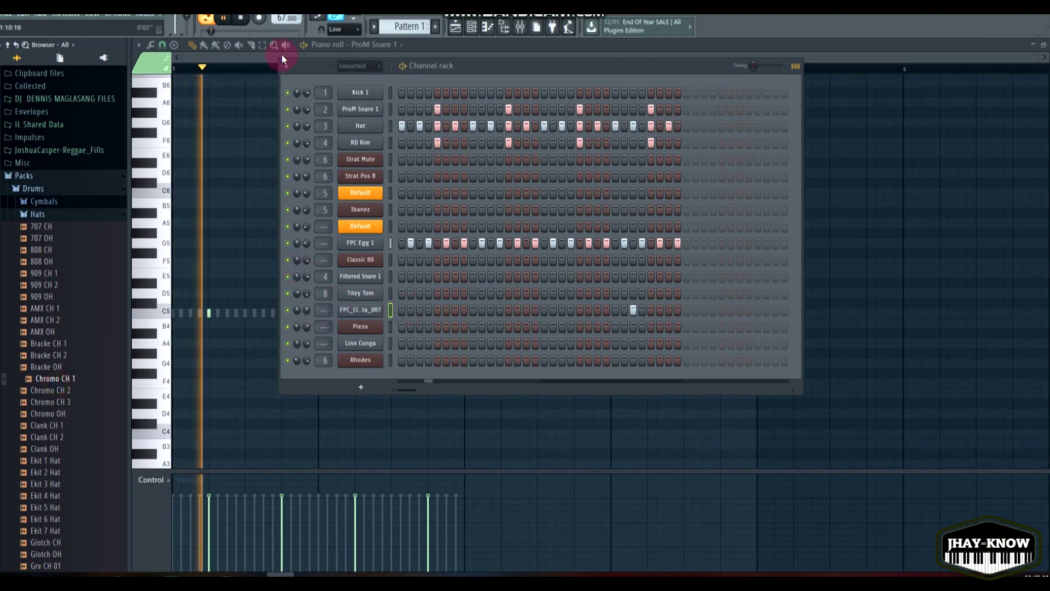
key("space")
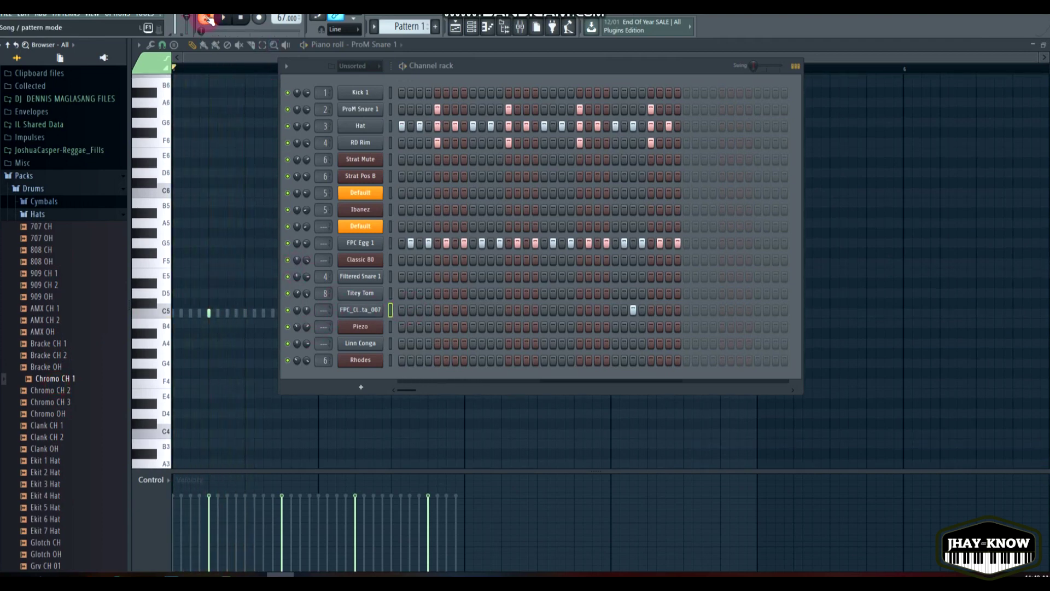
- Show the playlist arrangement in song mode and set the song position to bar 4
left_click(459, 28)
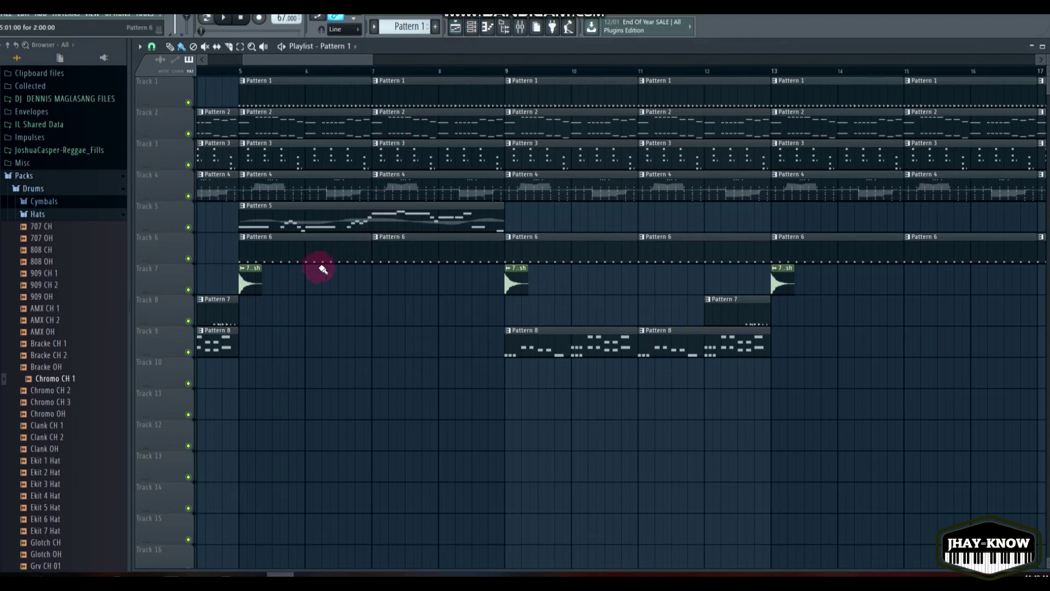
scroll(307, 265, "down", 1)
scroll(305, 262, "down", 4)
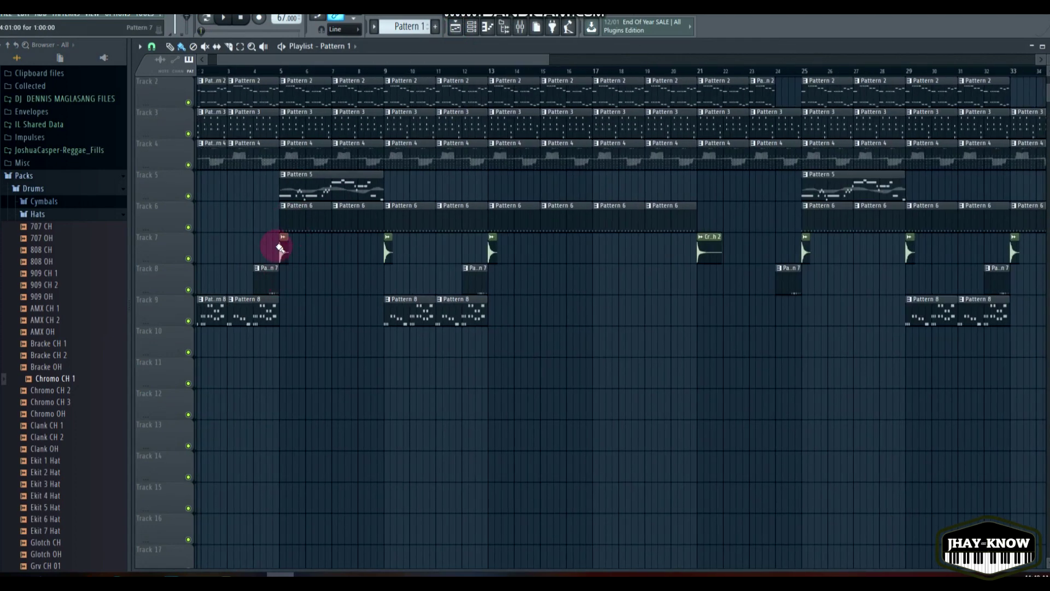
left_click(257, 72)
scroll(293, 282, "up", 3)
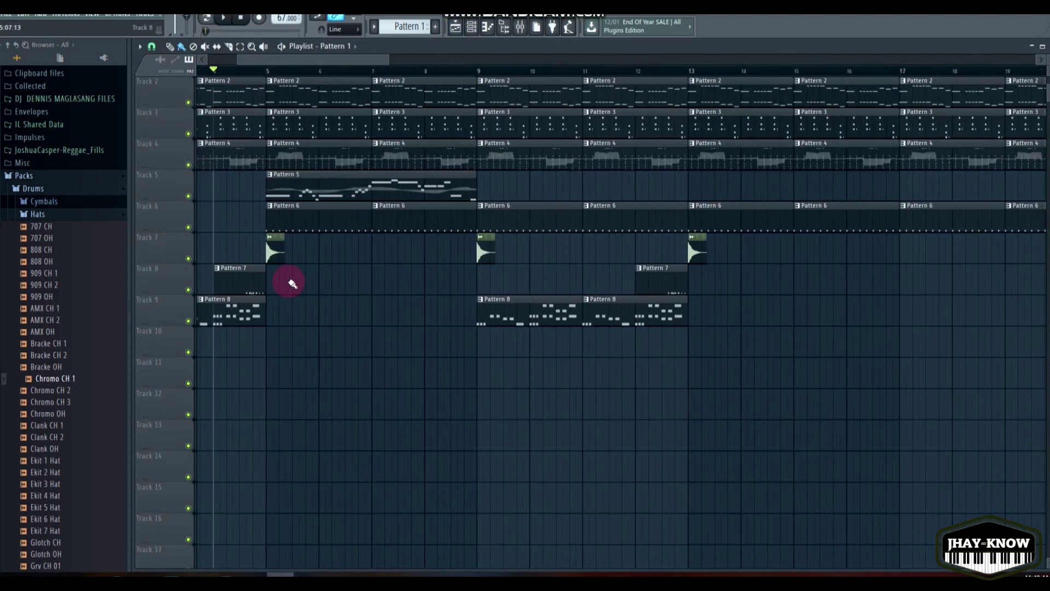
- Play the arrangement briefly from bar 4 to hear the Pattern 7 fill, and stop playback
scroll(227, 225, "down", 3)
left_click_drag(254, 61, 187, 57)
key("space")
scroll(336, 300, "up", 2)
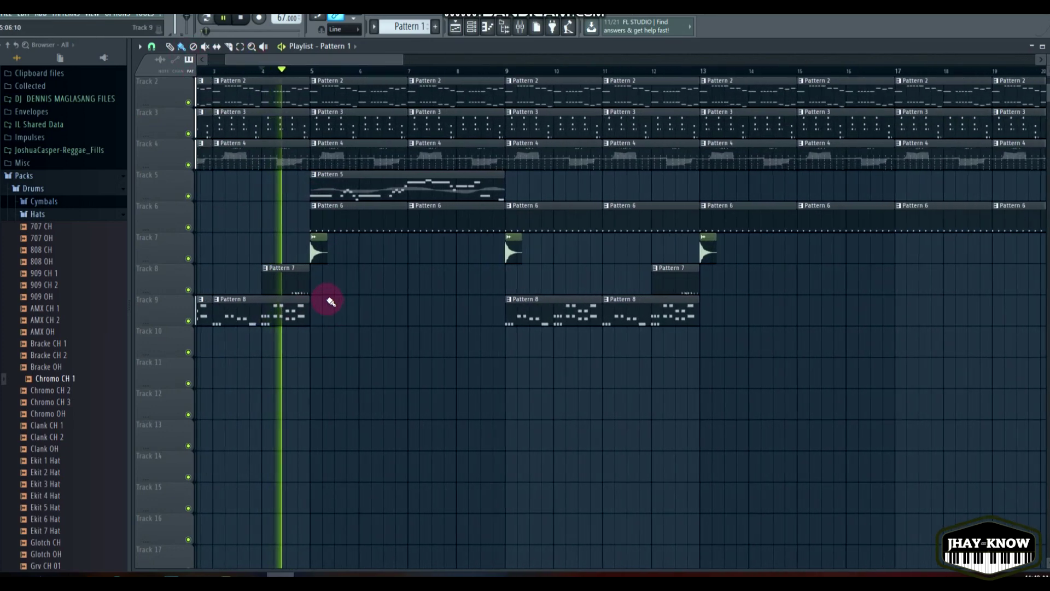
key("space")
- Open Pattern 7 and examine its Filtered Snare 1 and Titey Tom notes in the piano roll
double_click(290, 284)
scroll(353, 290, "up", 1)
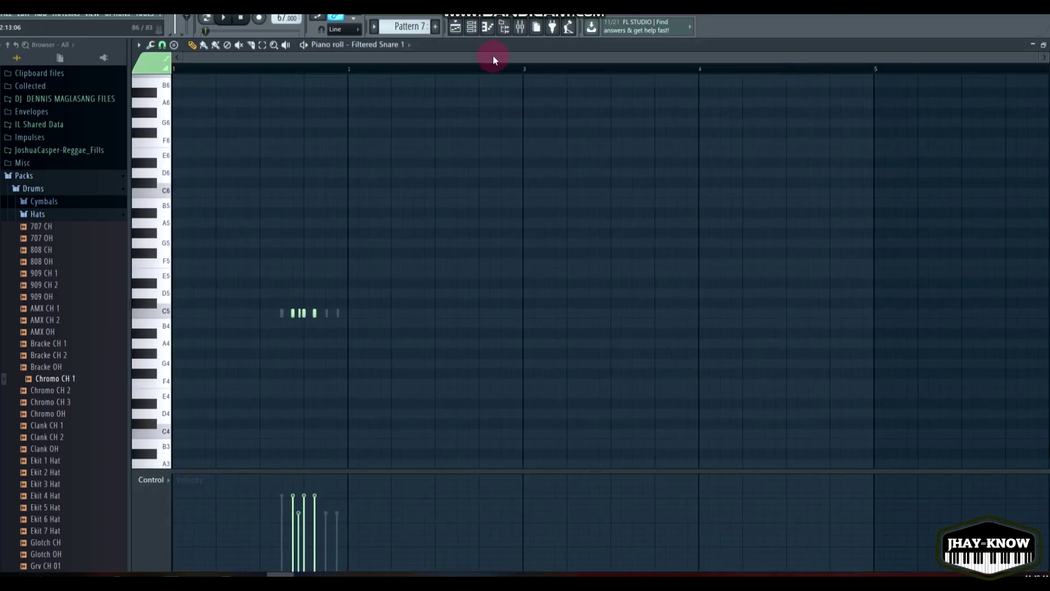
left_click(471, 27)
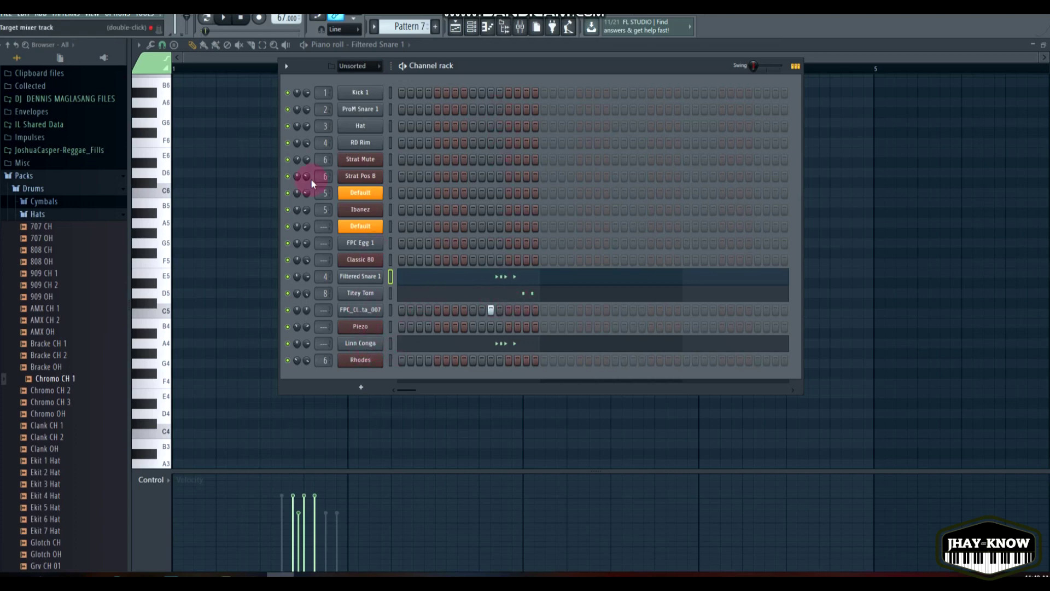
left_click(298, 210)
left_click(451, 294)
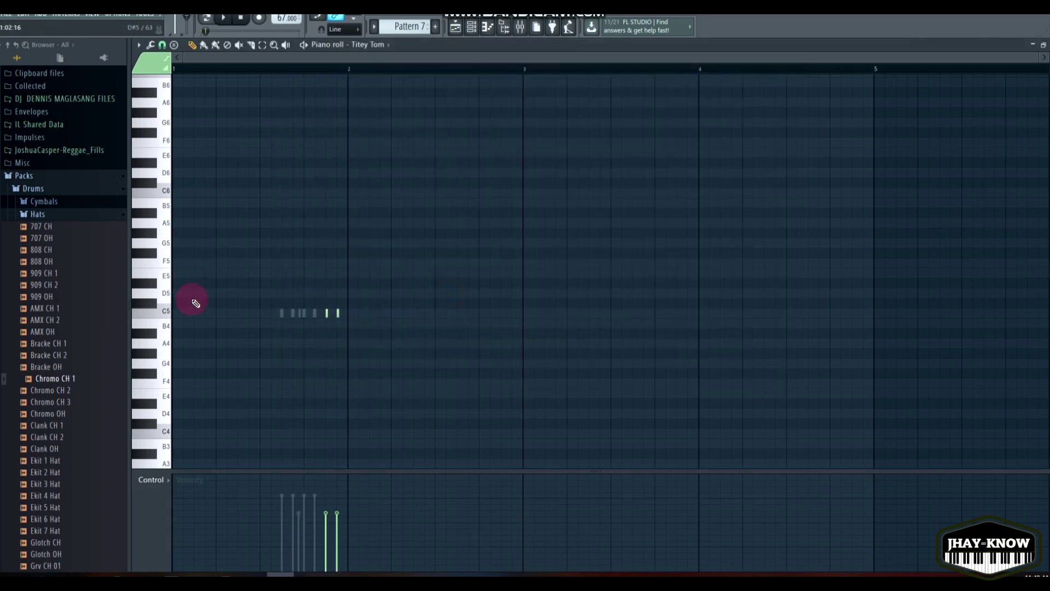
left_click_drag(162, 306, 173, 224)
scroll(340, 332, "up", 3)
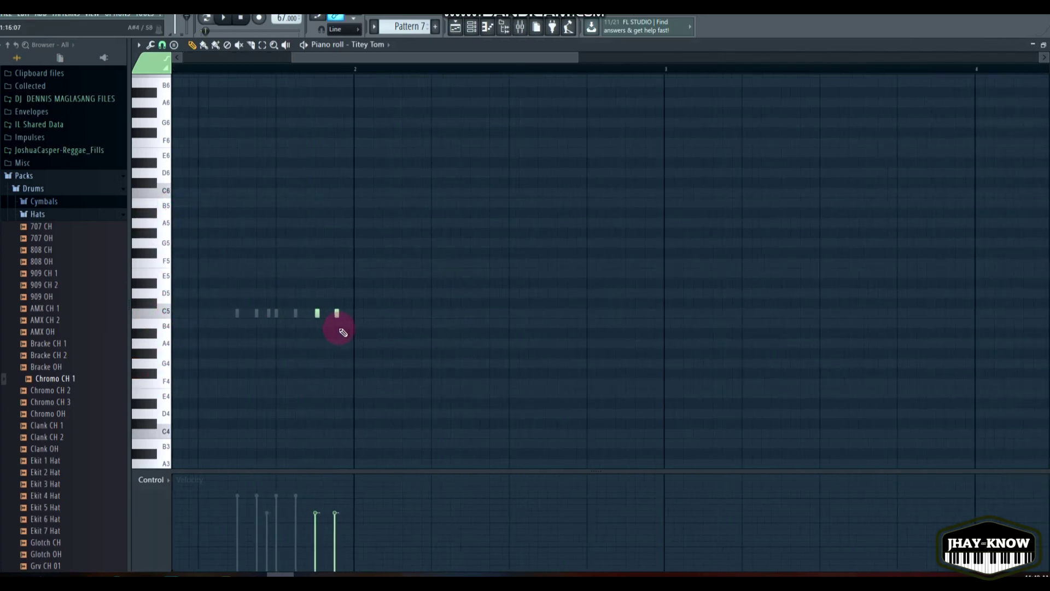
- Play Pattern 7 in pattern mode with its channels shown in the channel rack, and stop it
left_click(285, 71)
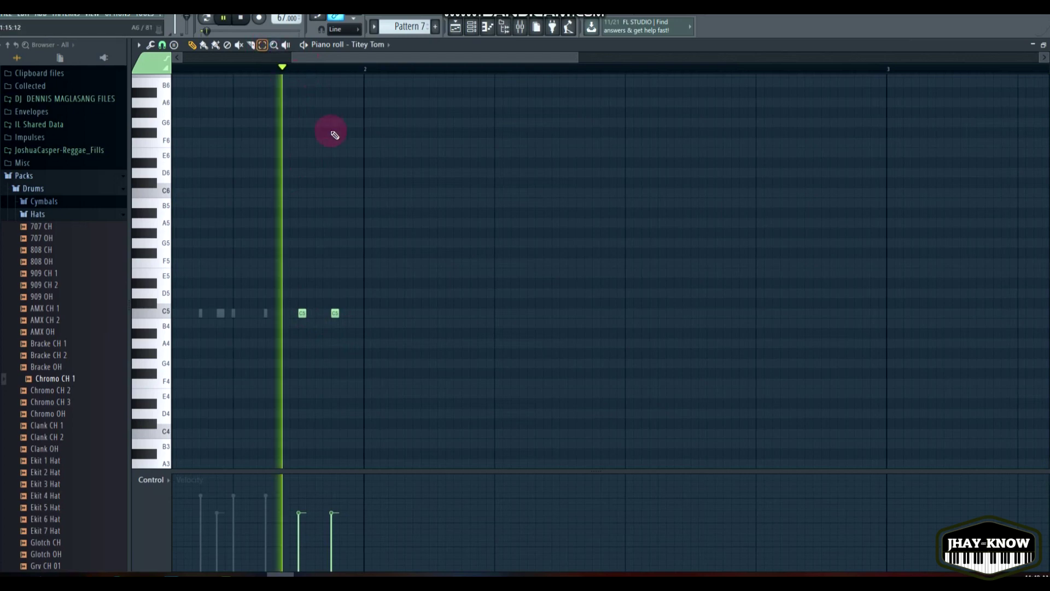
left_click(474, 30)
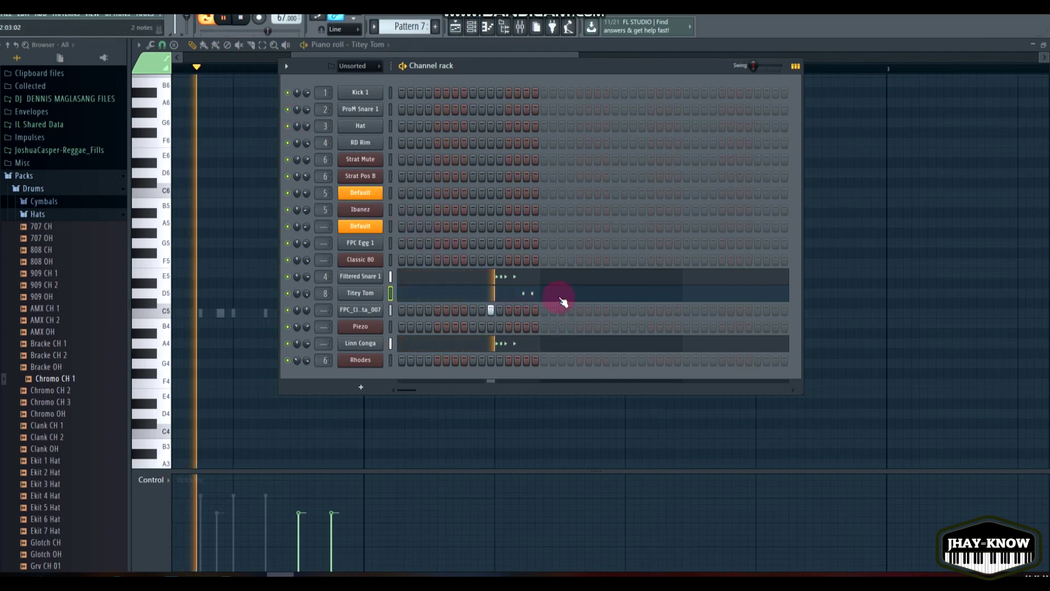
key("space")
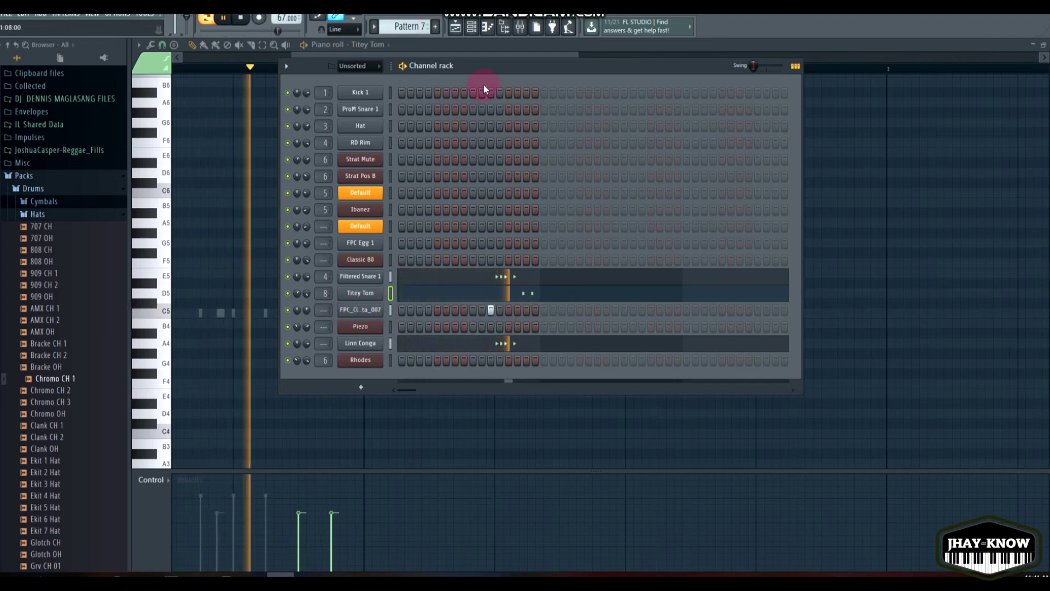
key("space")
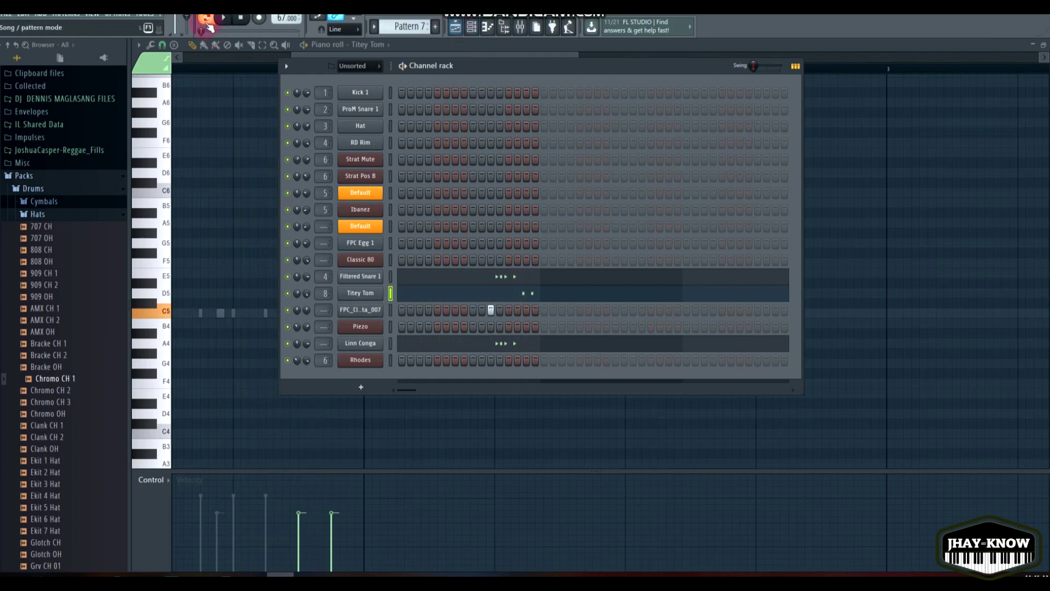
- Return to the playlist in song mode and briefly play from bar 5, where the 707 Crash clip starts
left_click(459, 28)
scroll(312, 257, "up", 2)
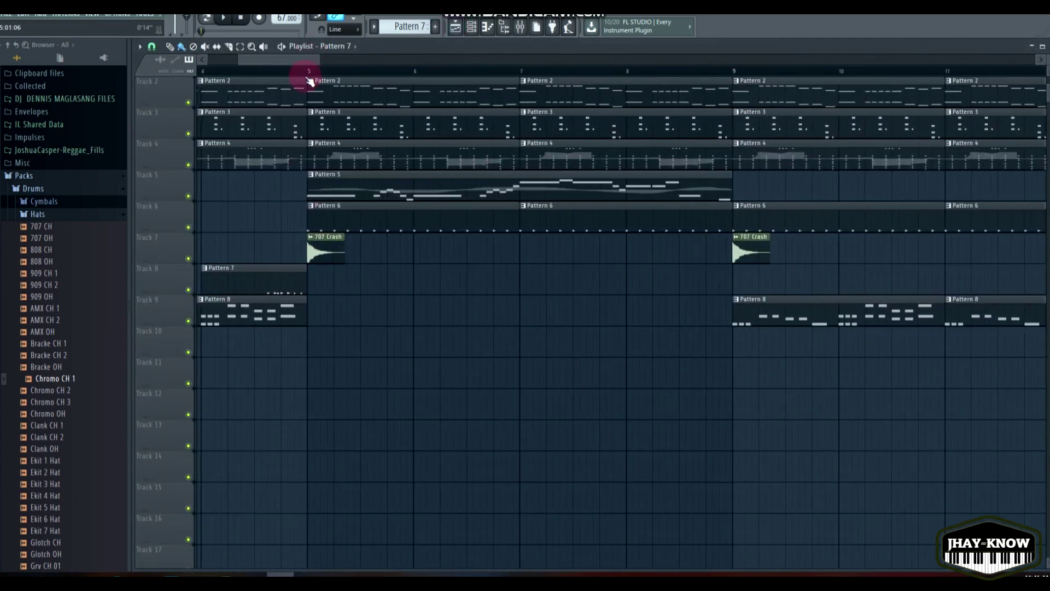
left_click(311, 71)
left_click(324, 242)
key("space")
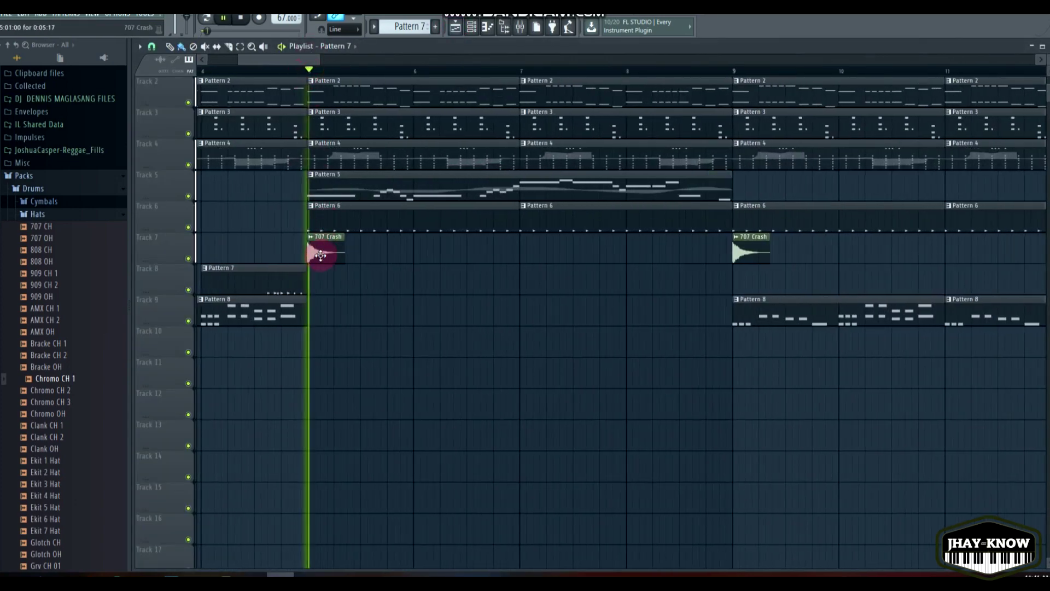
key("space")
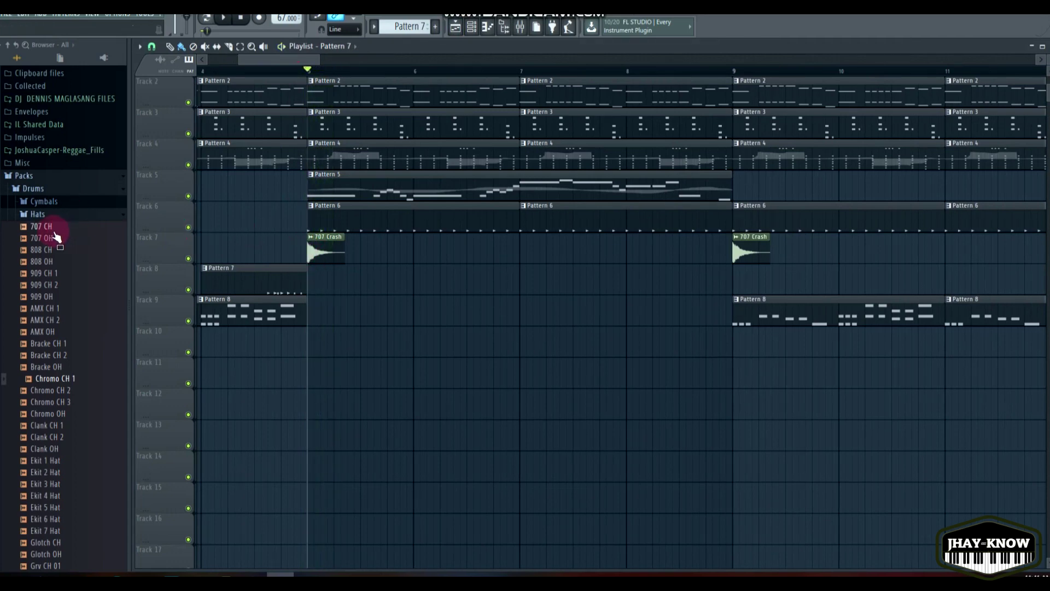
- Open the Cymbals folder of the Drums pack and audition crash and ride samples such as Linn Ride and Pap Ride
left_click(44, 202)
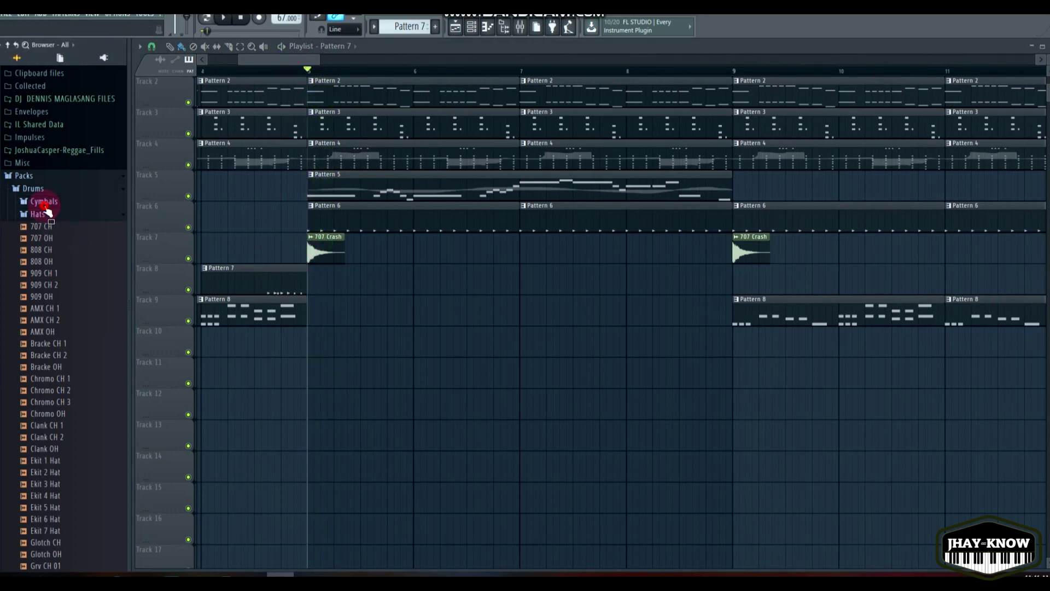
left_click(58, 262)
left_click(63, 307)
left_click(65, 343)
left_click(65, 377)
left_click(66, 413)
left_click(65, 437)
left_click(65, 480)
left_click(59, 260)
left_click(58, 248)
left_click(56, 225)
left_click(58, 275)
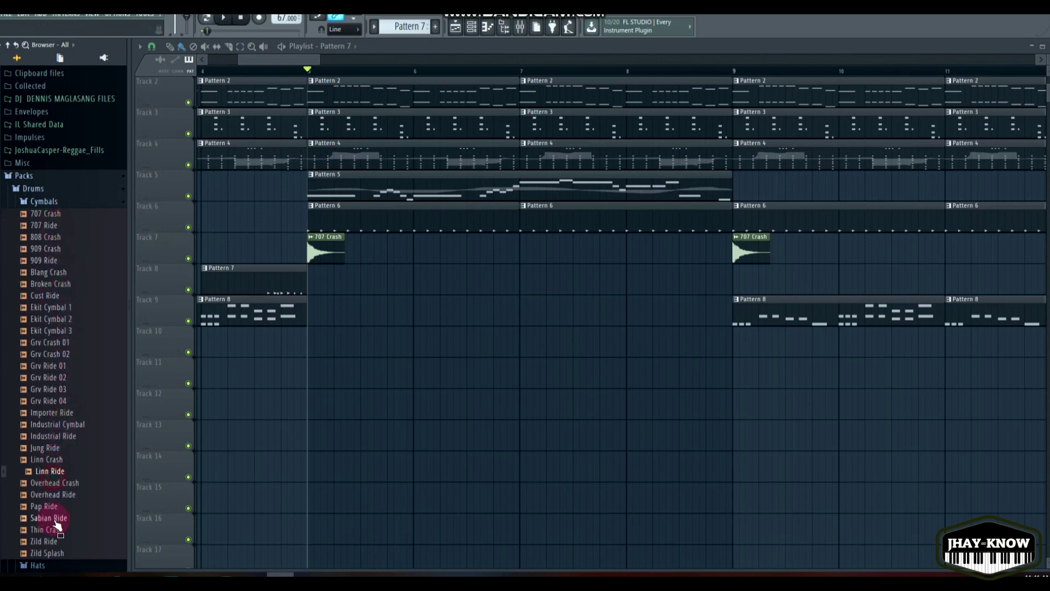
- Collapse the Cymbals and Drums folders, and expand the Drums folder inside the Legacy pack
scroll(52, 520, "down", 10)
left_click(52, 202)
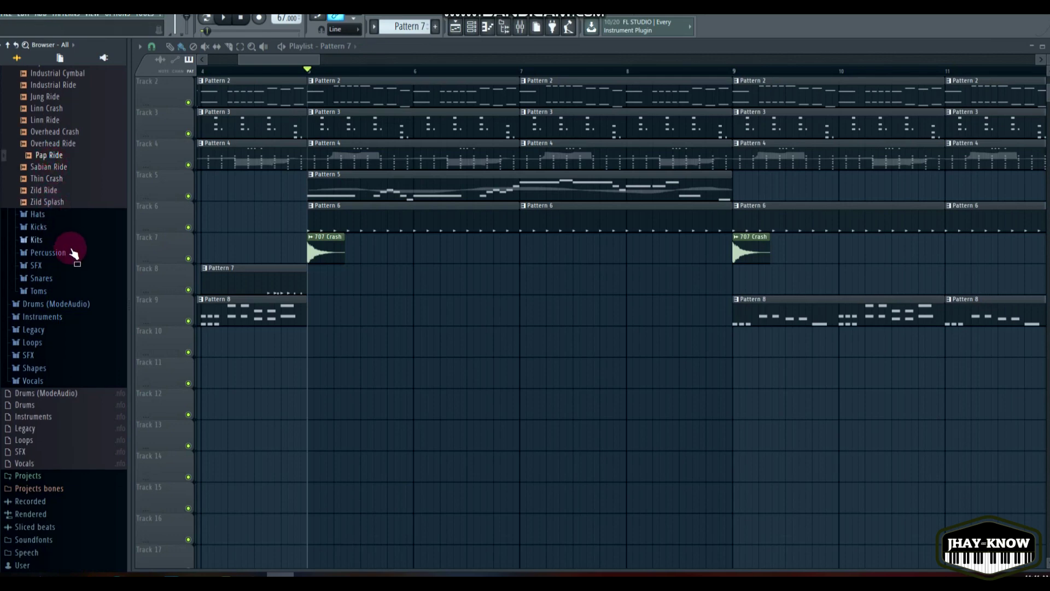
scroll(60, 284, "up", 12)
left_click(41, 324)
left_click(32, 304)
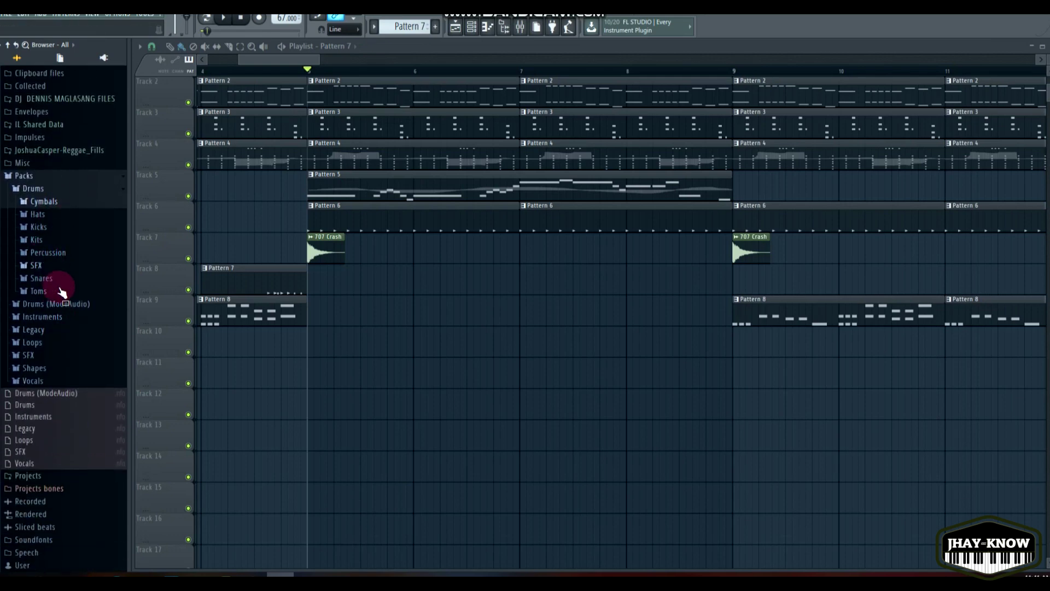
left_click(47, 338)
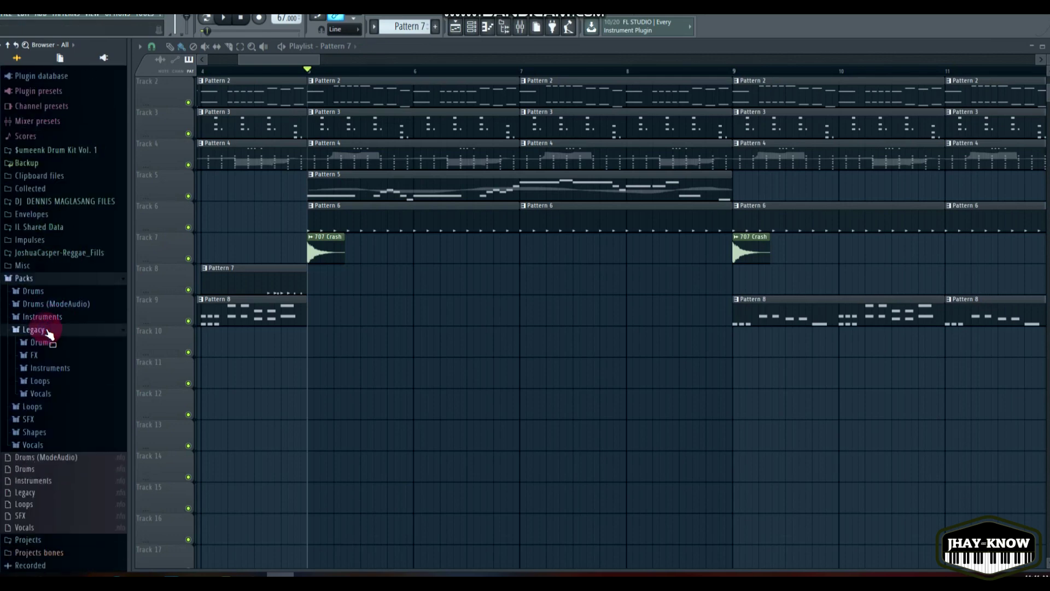
left_click(61, 344)
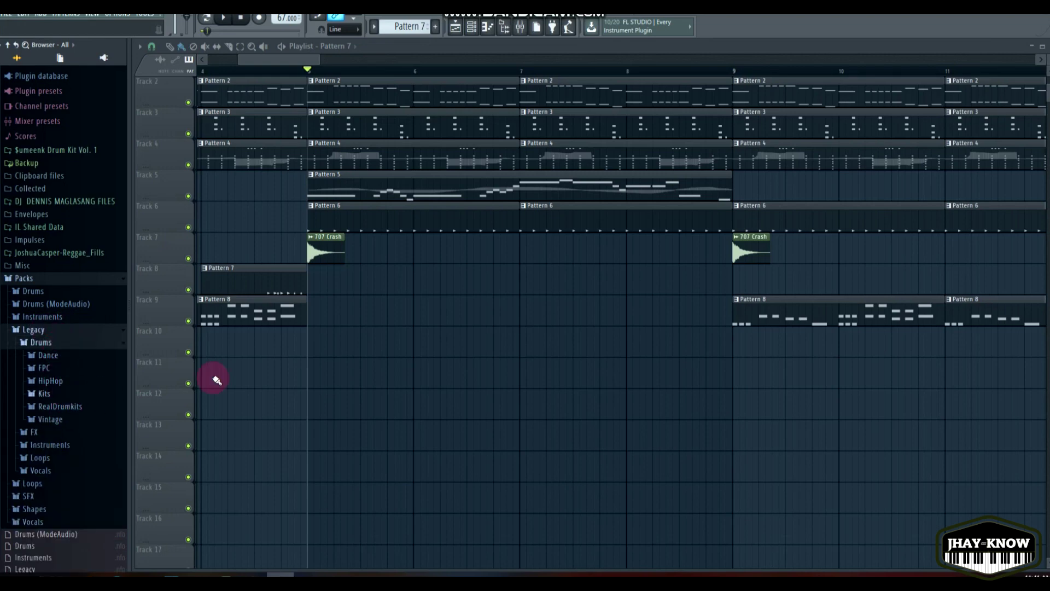
- Show the whole song arrangement in the playlist and play it from bar 4
scroll(372, 334, "down", 6)
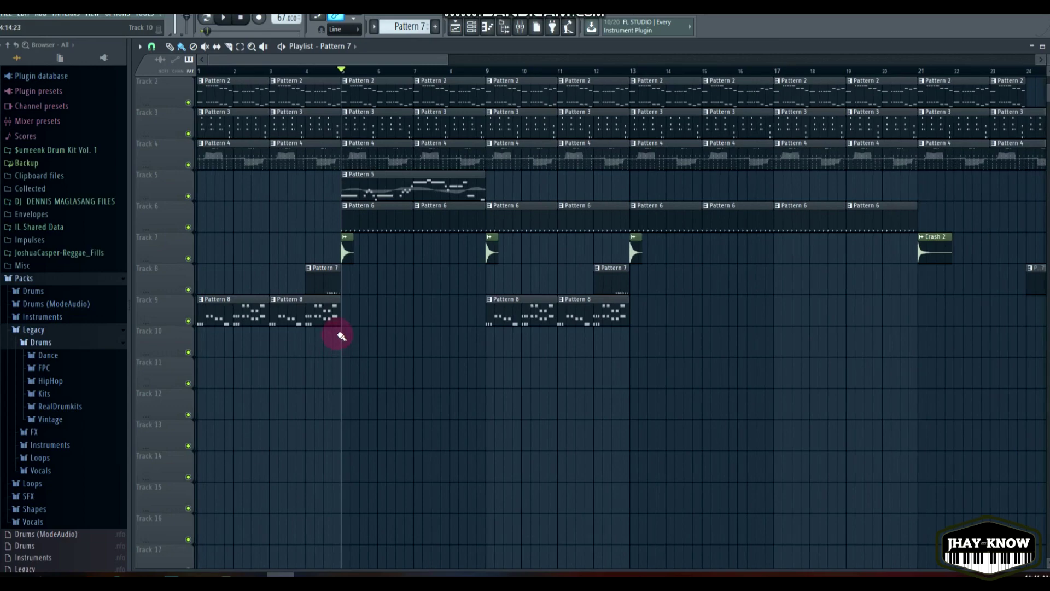
key("ctrl+s")
scroll(279, 287, "down", 4)
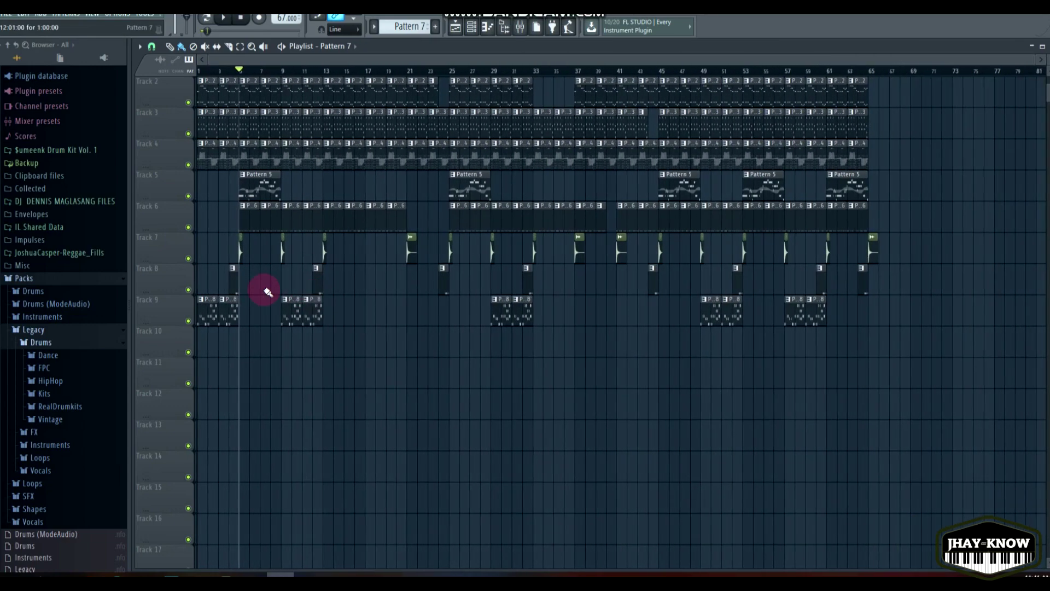
scroll(218, 151, "up", 1)
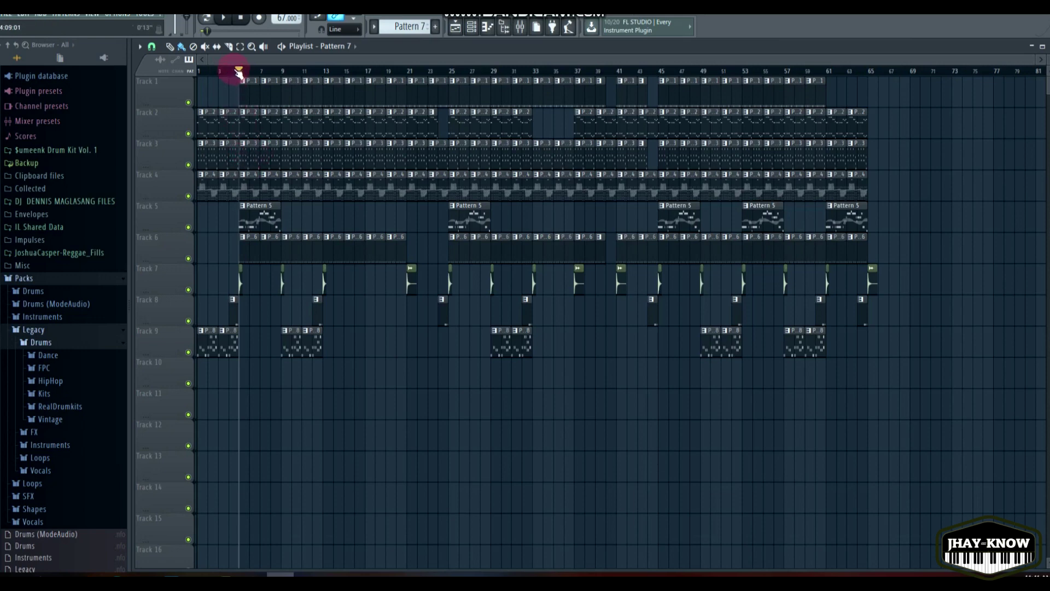
left_click_drag(233, 73, 231, 72)
key("space")
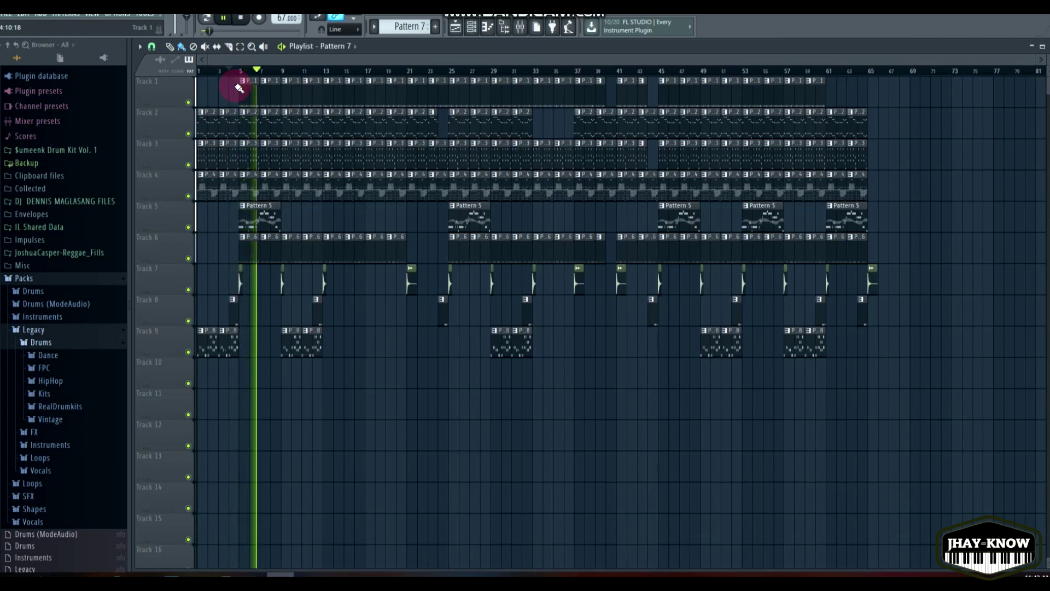
- Examine Pattern 5's Strat Pos B notes in the piano roll during playback, and return to the playlist
double_click(258, 225)
scroll(366, 267, "down", 3)
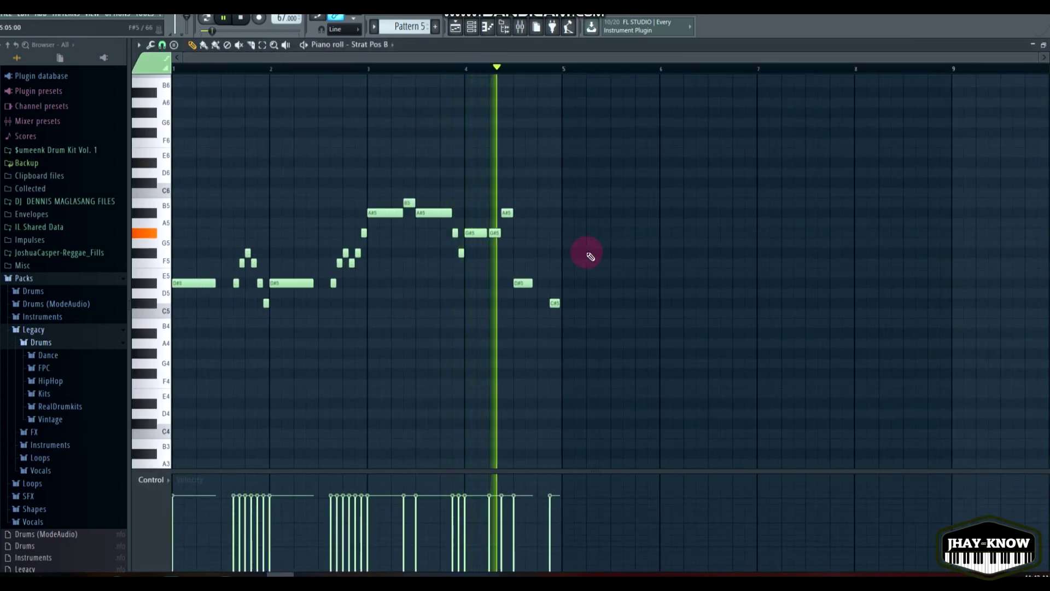
left_click(460, 31)
- Examine Pattern 8's Rhodes notes in the piano roll from the first bar, and go back to the playlist
double_click(294, 342)
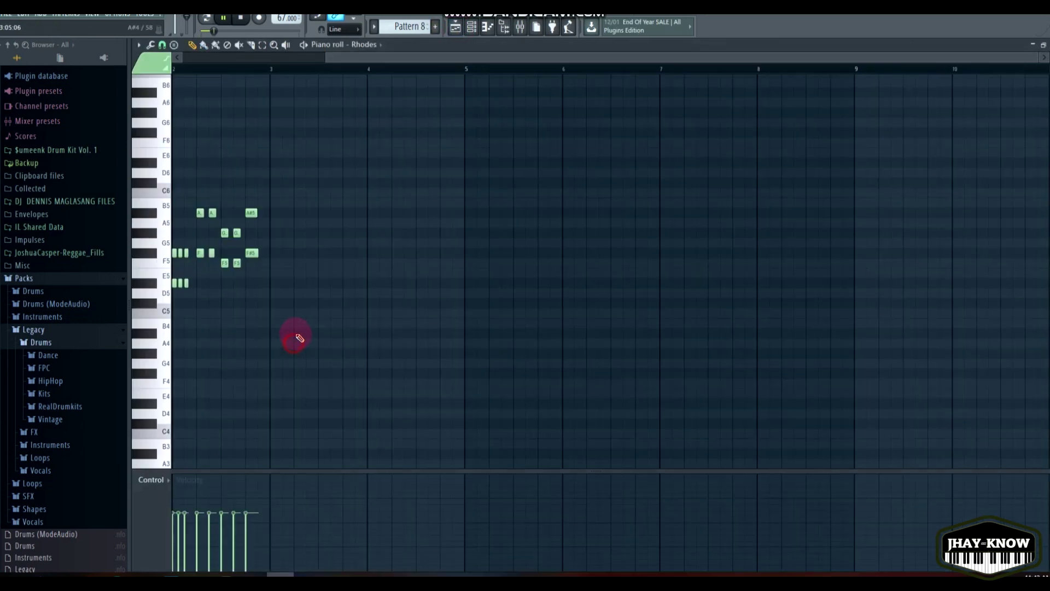
scroll(293, 317, "up", 5)
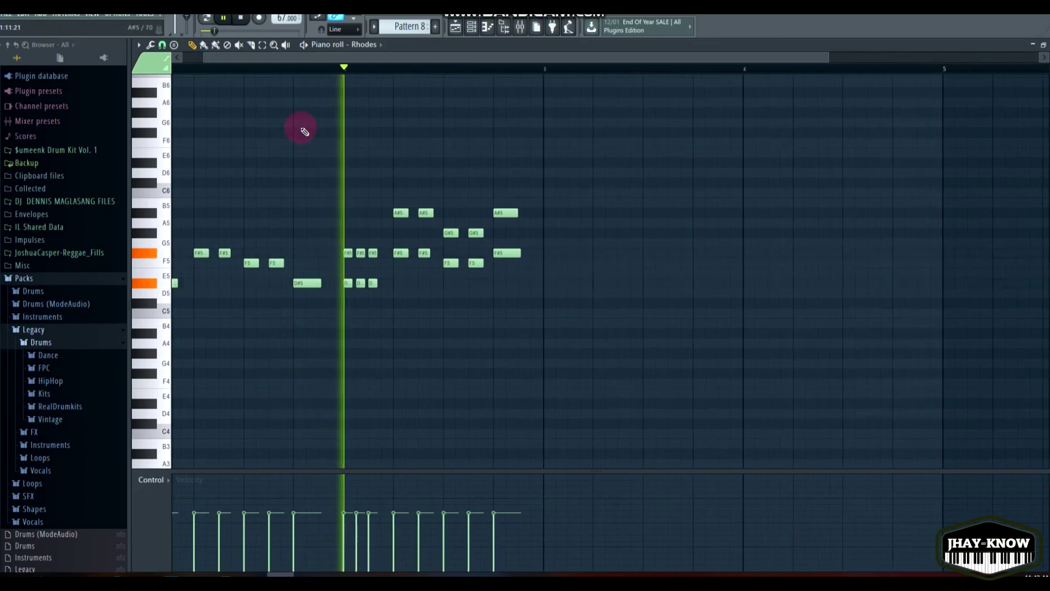
left_click_drag(309, 56, 287, 58)
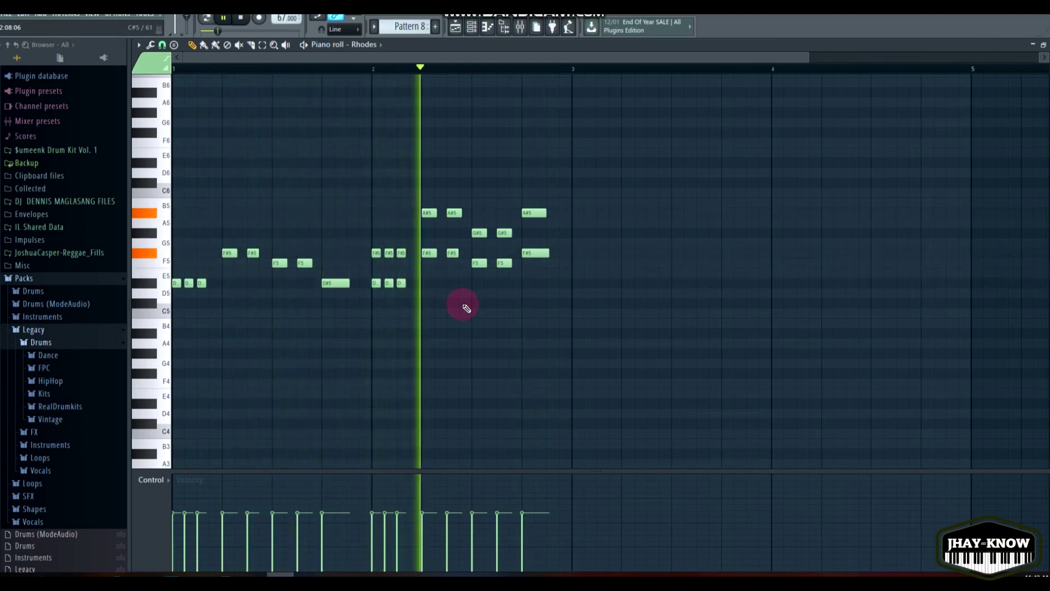
left_click(455, 26)
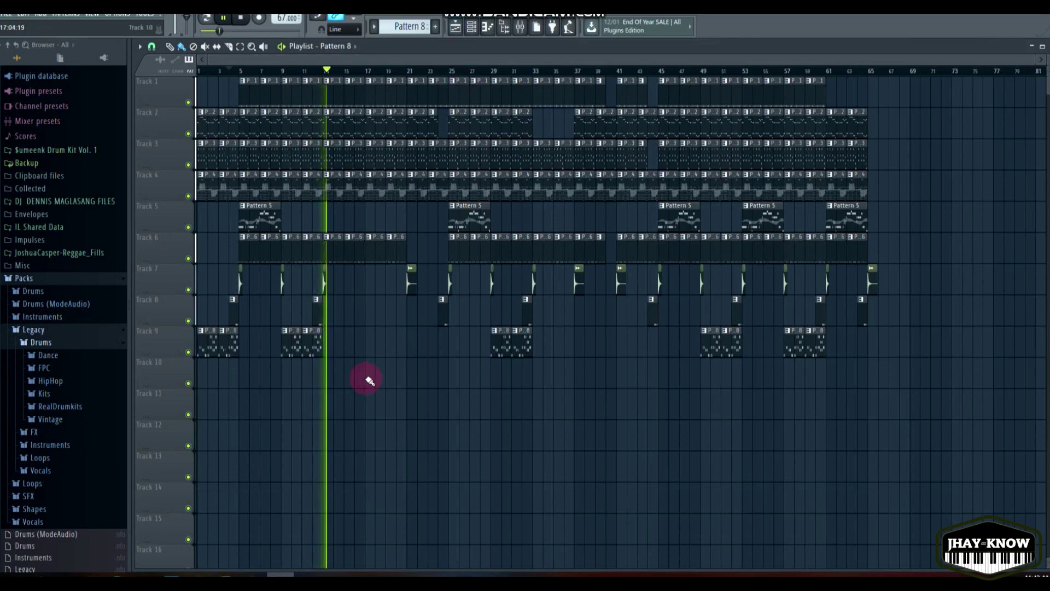
- Examine Pattern 6's Kick 1 notes in the piano roll while the song plays, and return to the playlist
double_click(337, 249)
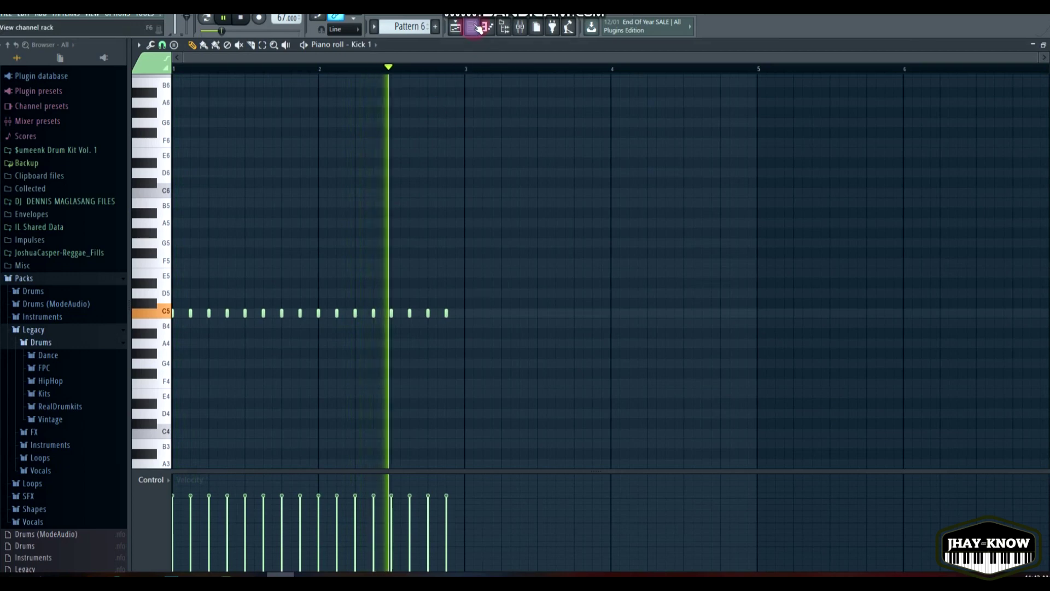
left_click(471, 26)
left_click(234, 335)
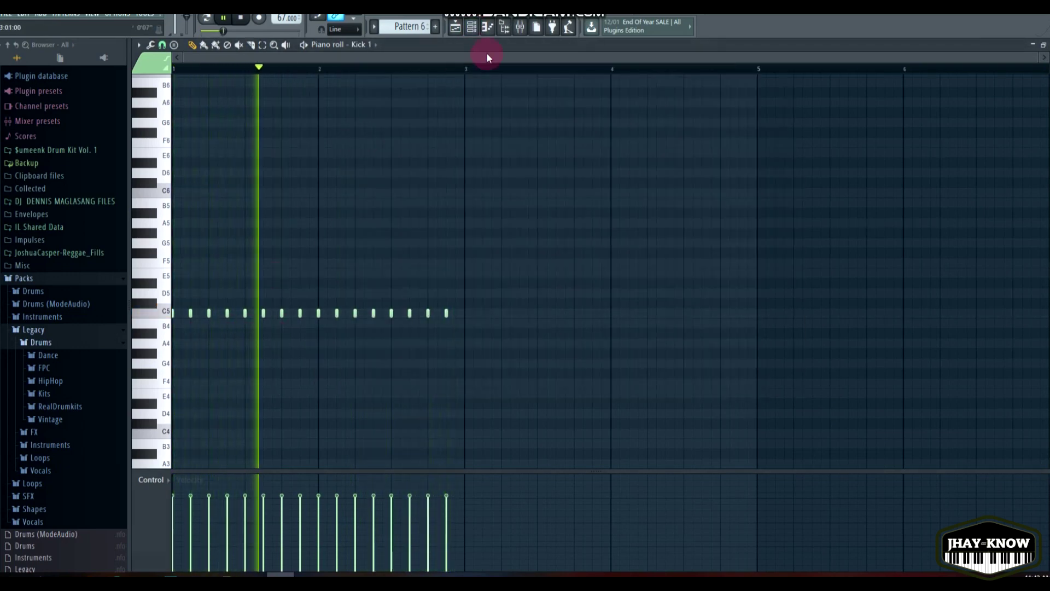
left_click(450, 28)
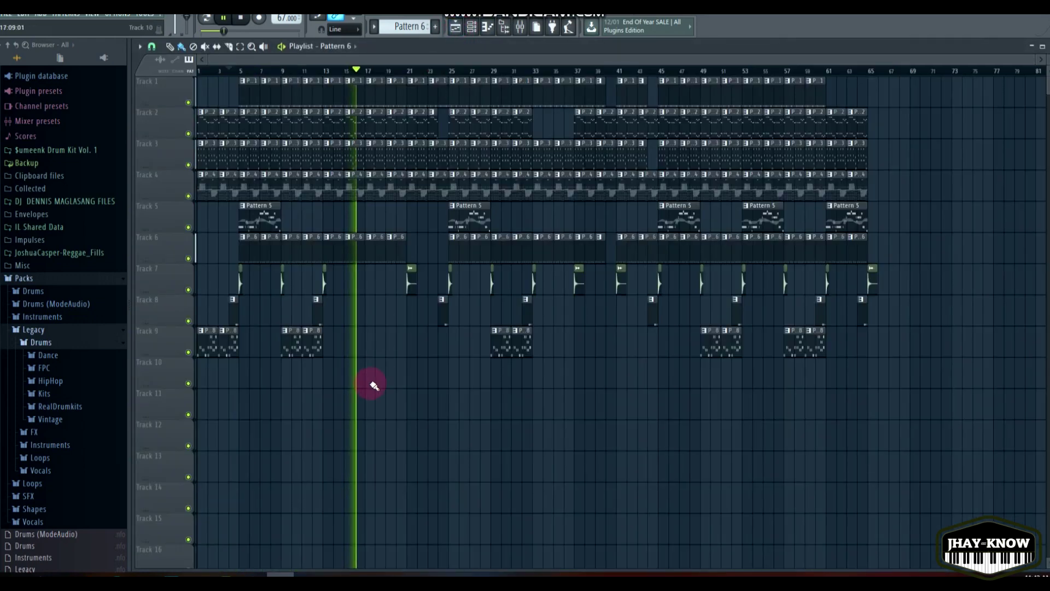
- Examine Pattern 2's low Default channel notes during playback, stop the song, check the channel rack and return to the playlist
double_click(374, 123)
scroll(356, 229, "up", 4)
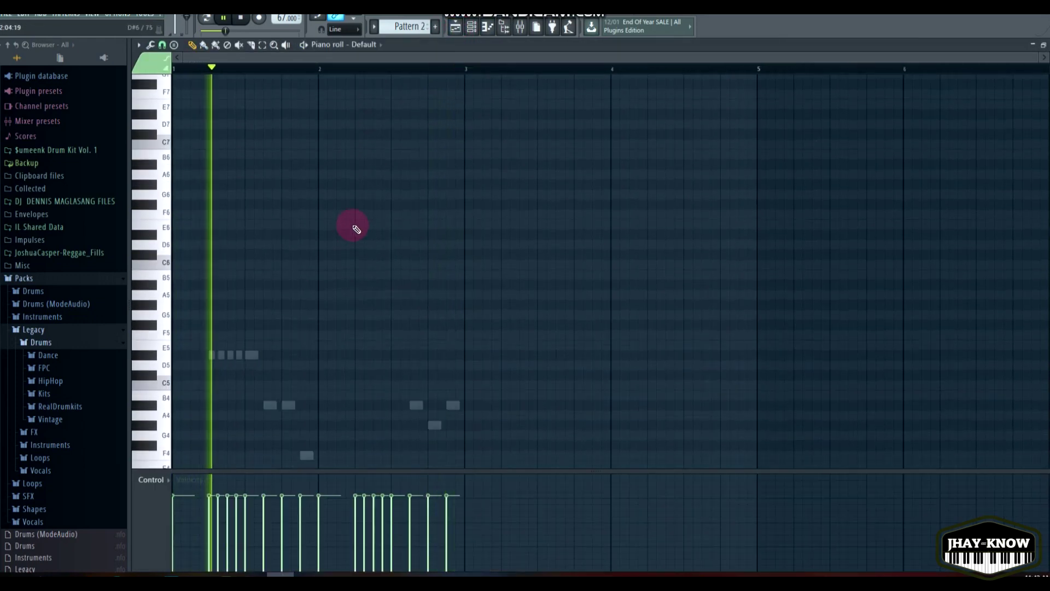
scroll(350, 239, "down", 10)
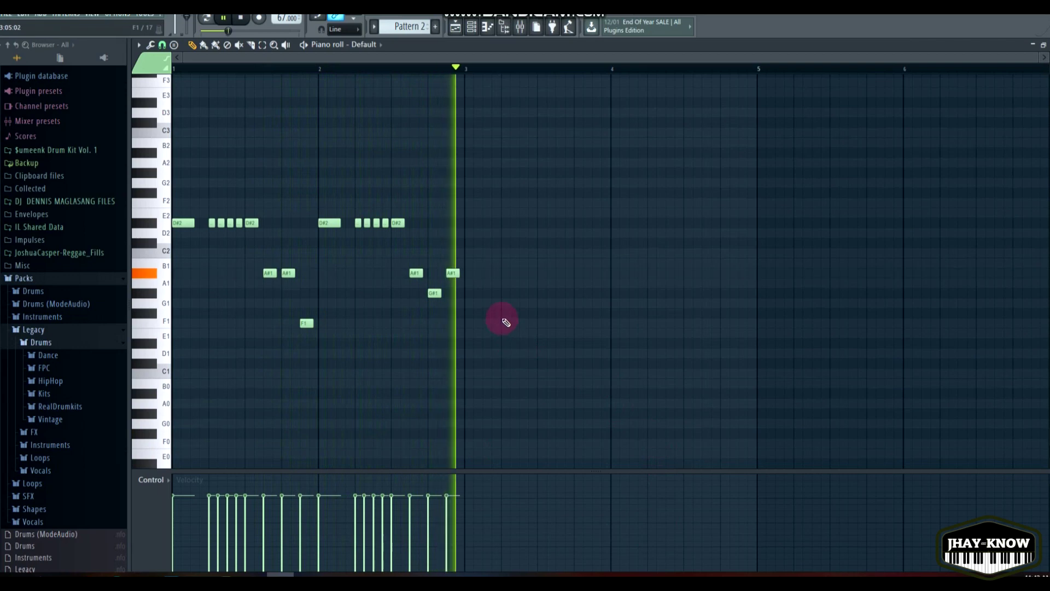
scroll(391, 81, "up", 2)
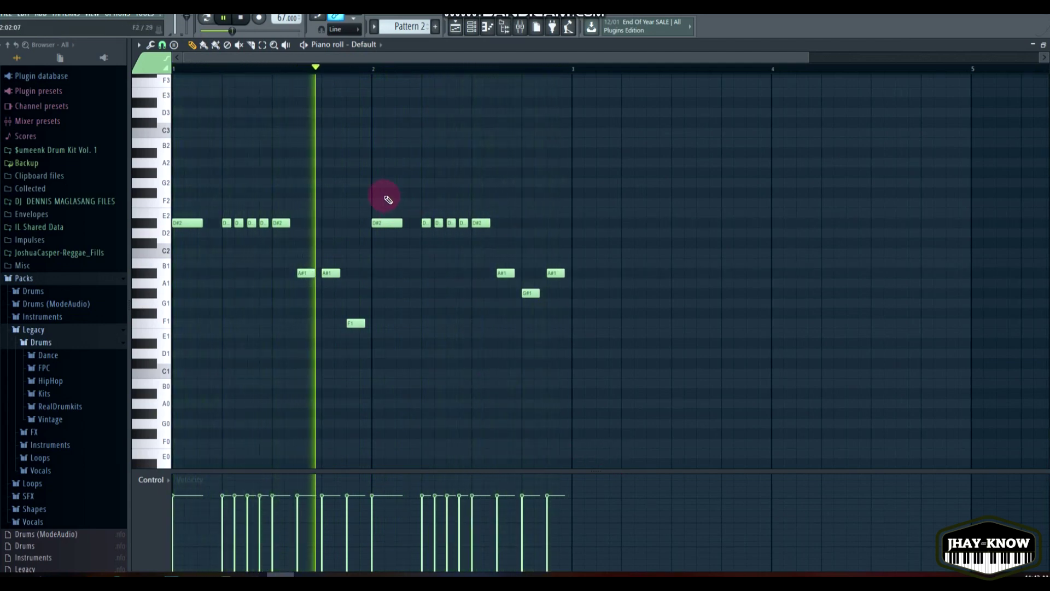
key("space")
left_click(472, 27)
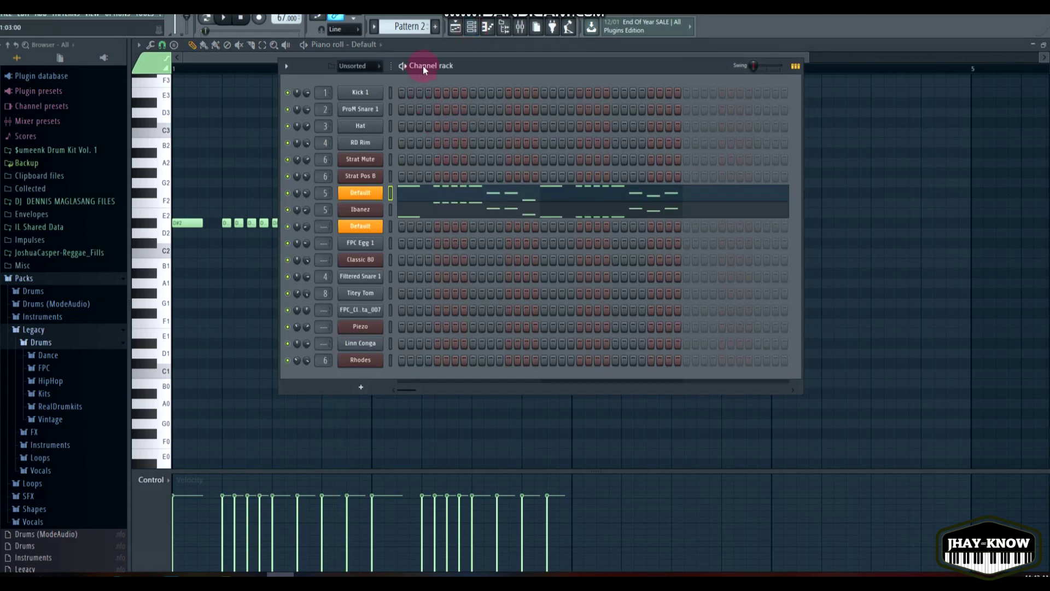
left_click(455, 27)
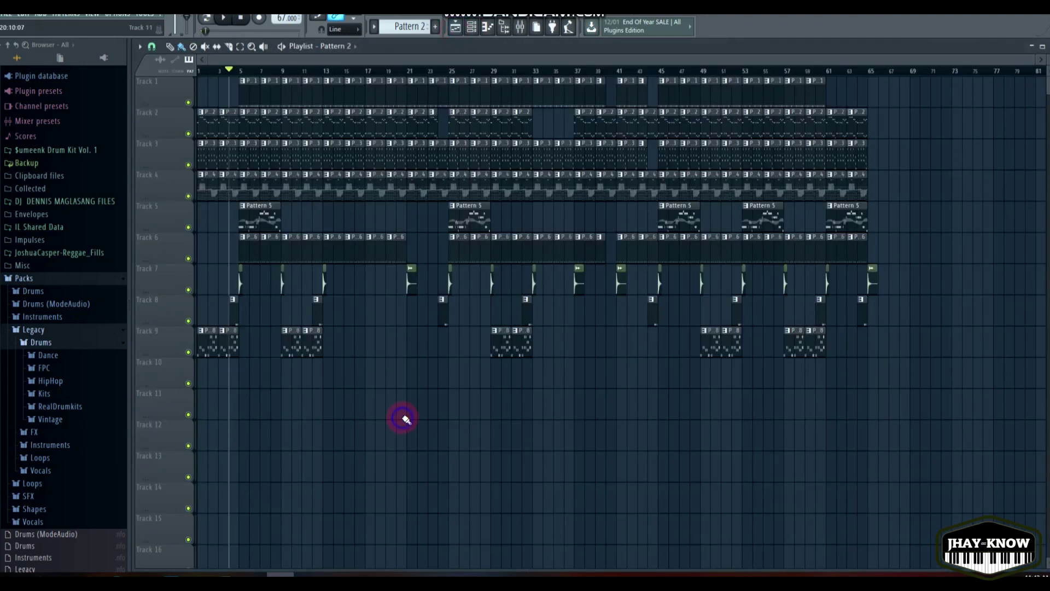